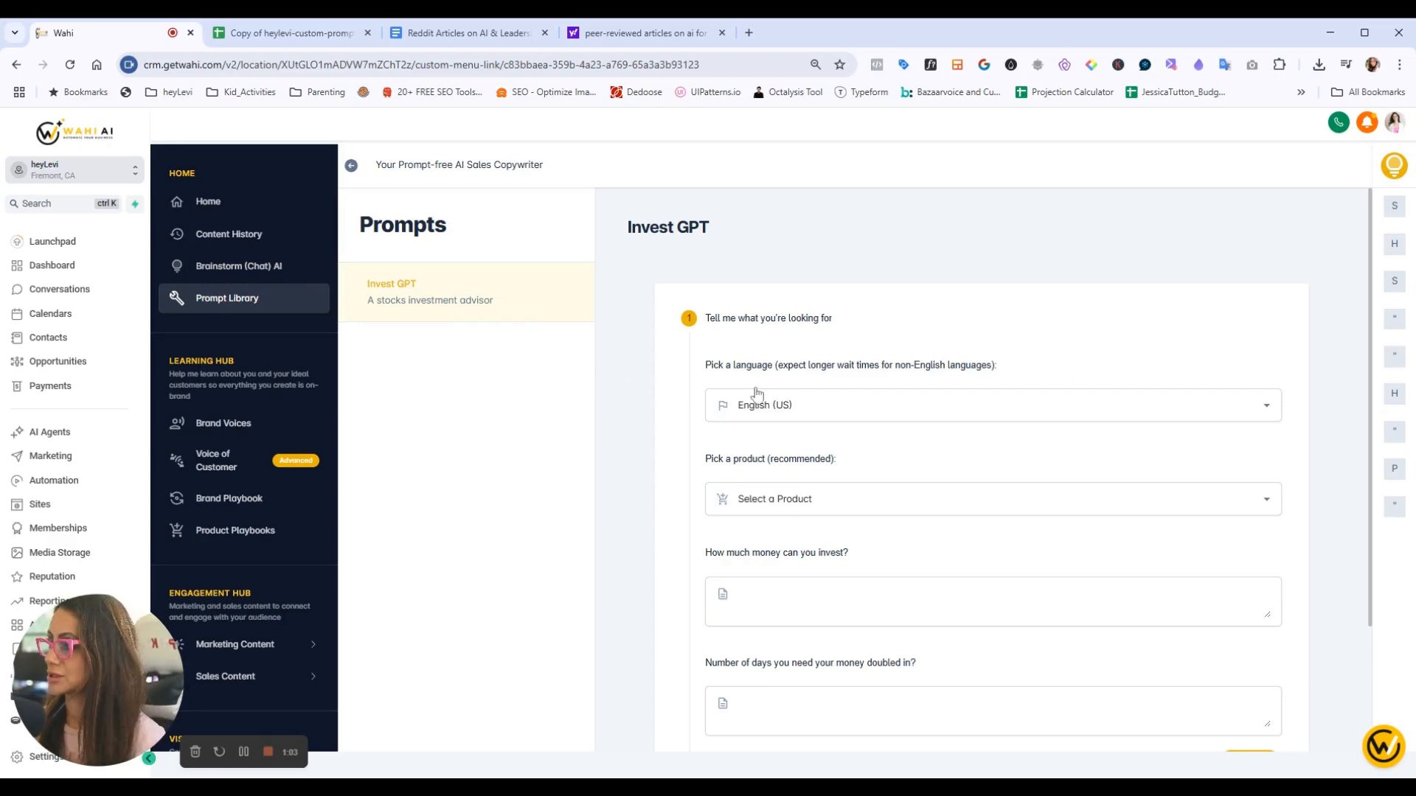
scroll(943, 491, "down", 2)
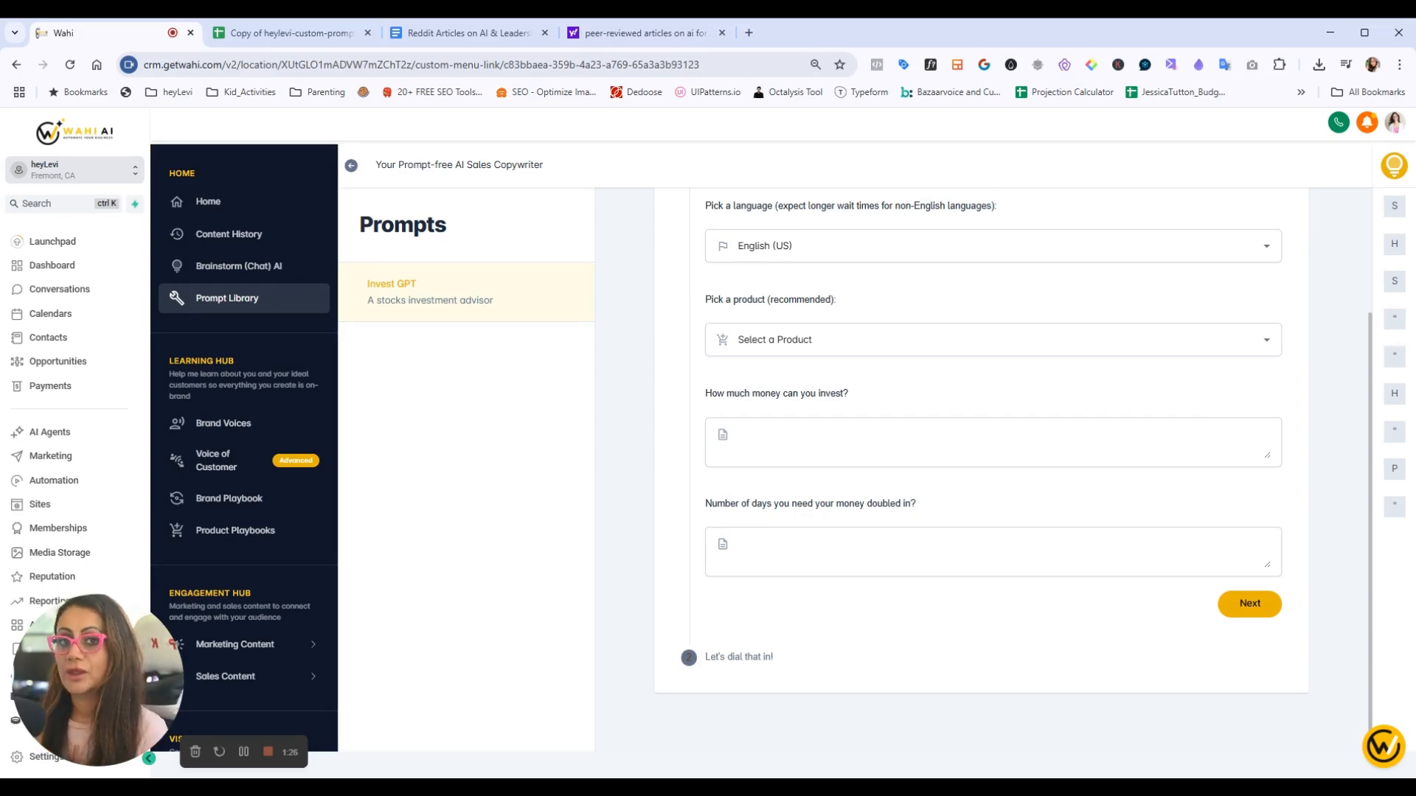
scroll(952, 521, "up", 3)
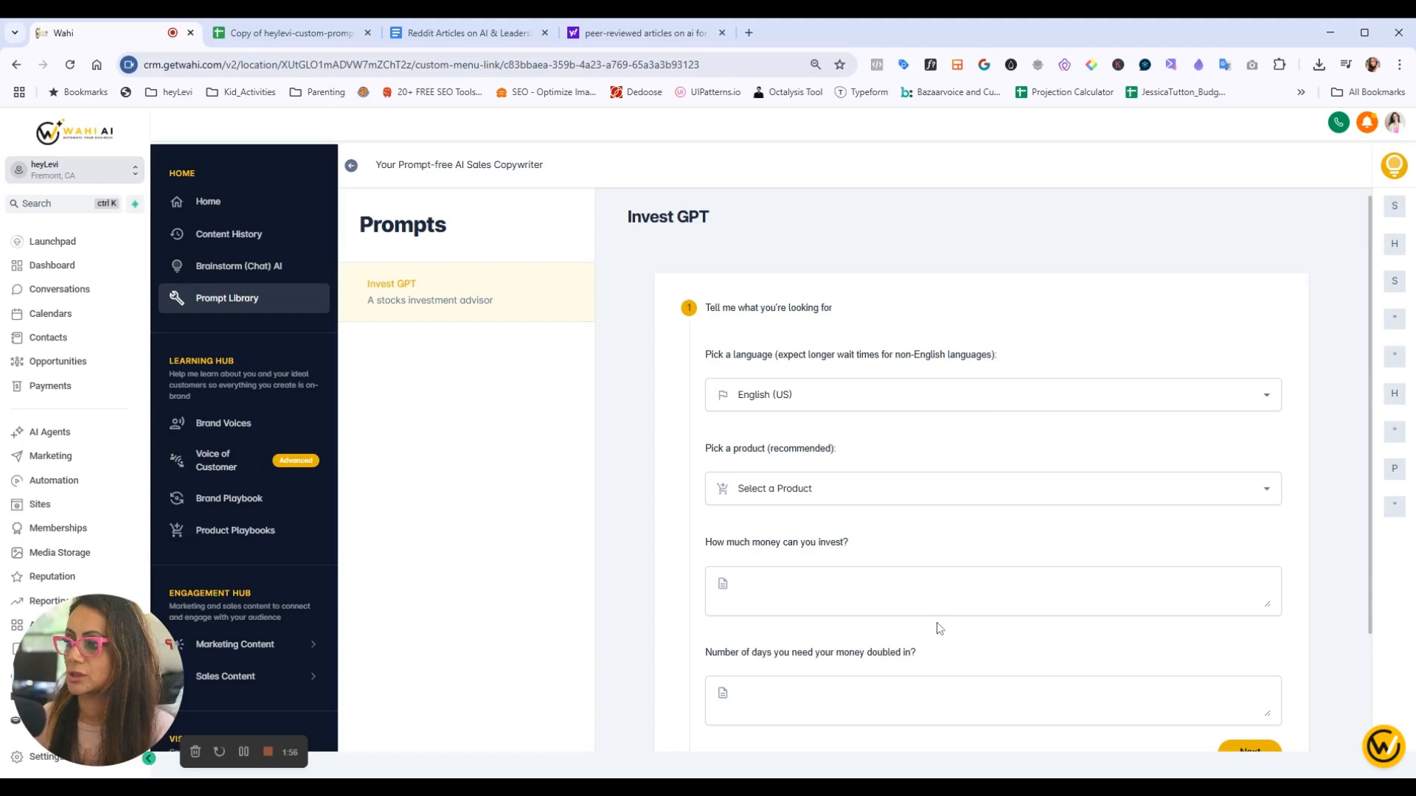
scroll(939, 628, "down", 1)
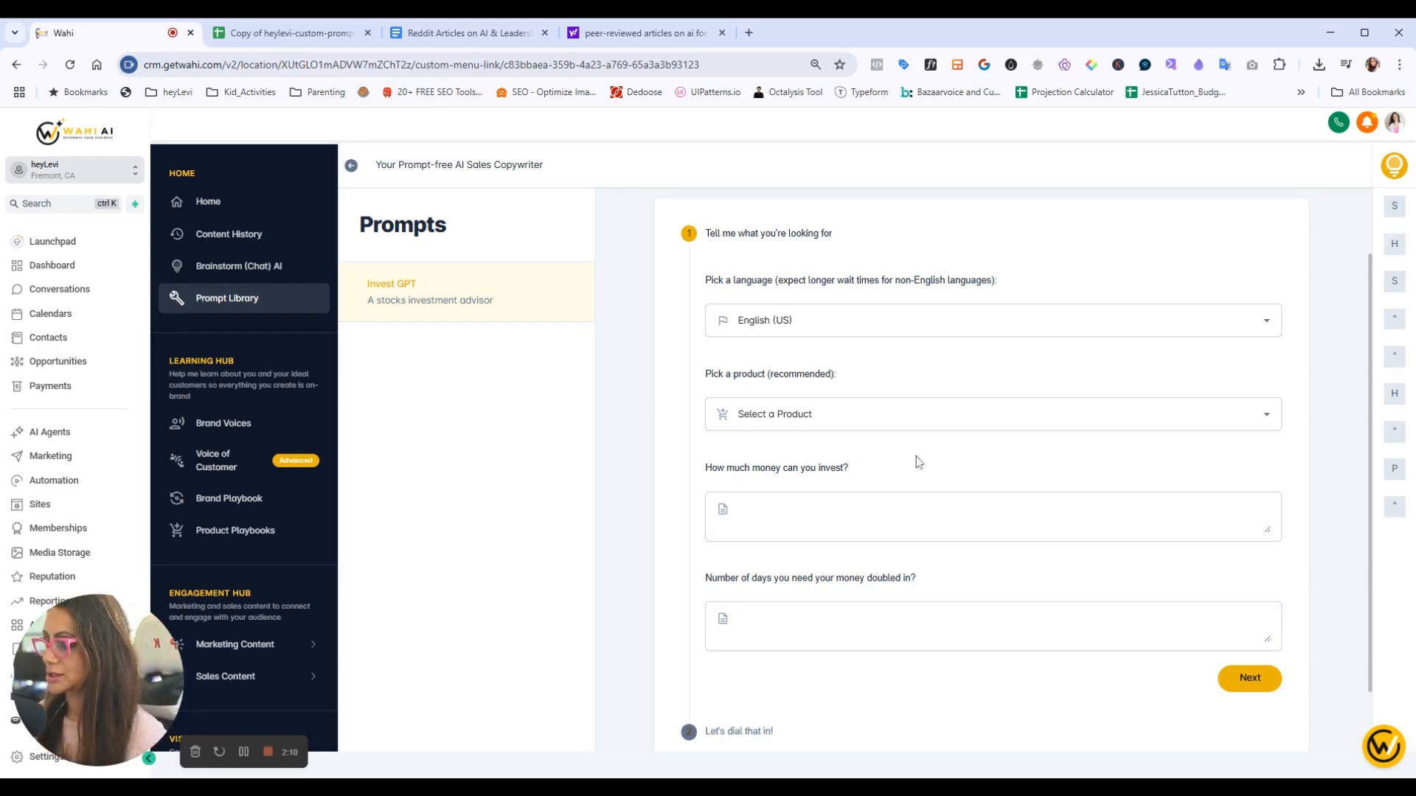
Open the Unlimited tier in the agency's Feature Tiers settings
scroll(236, 450, "down", 7)
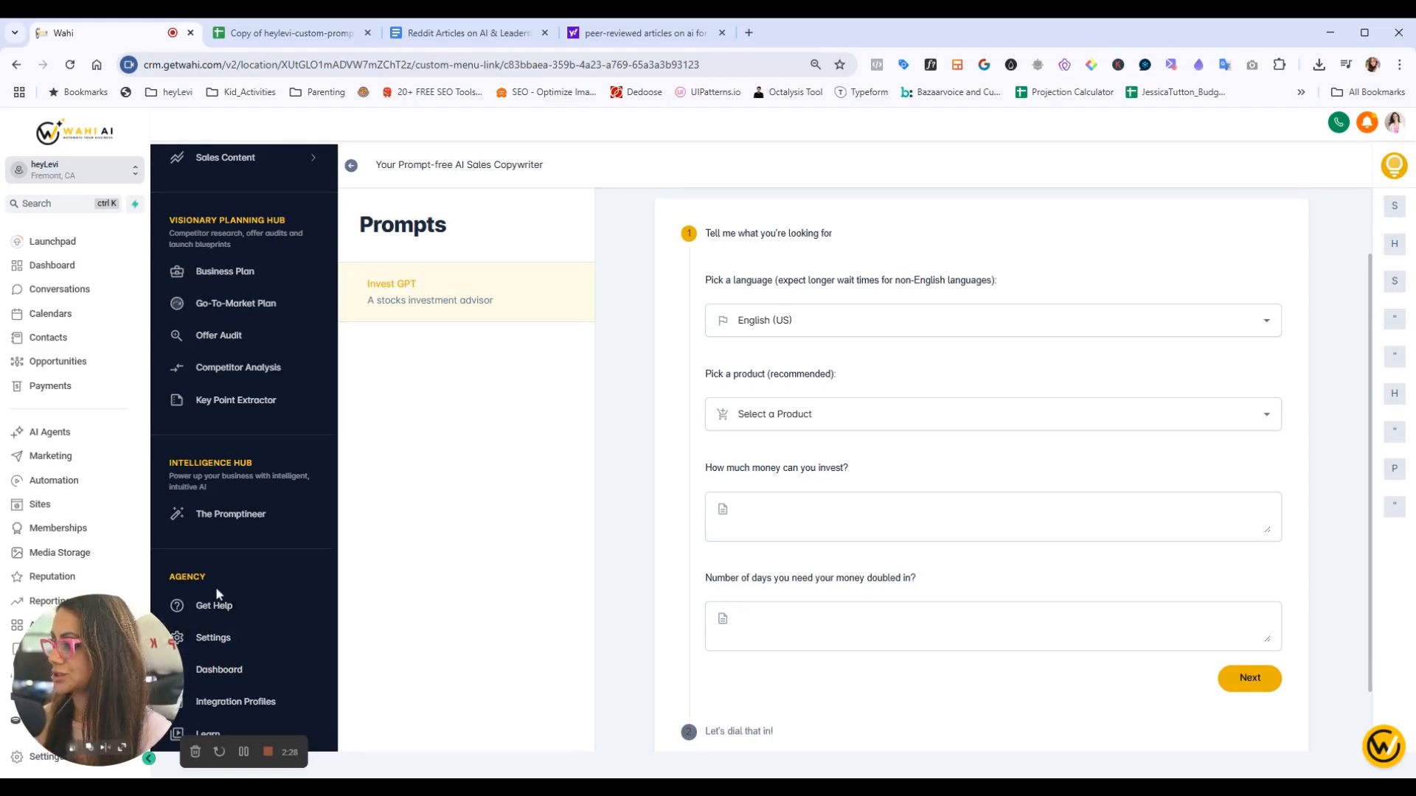
left_click(225, 641)
left_click(476, 357)
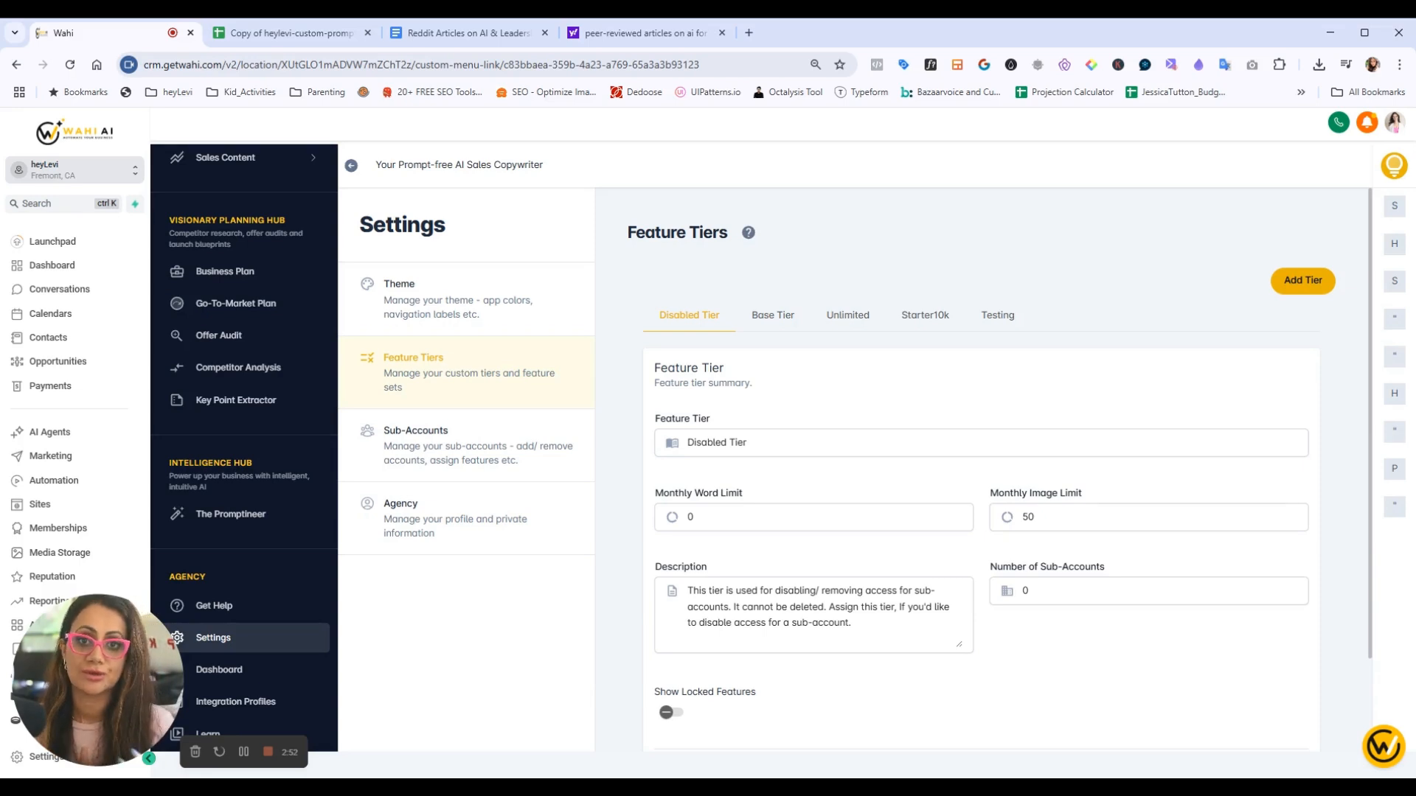
left_click(848, 316)
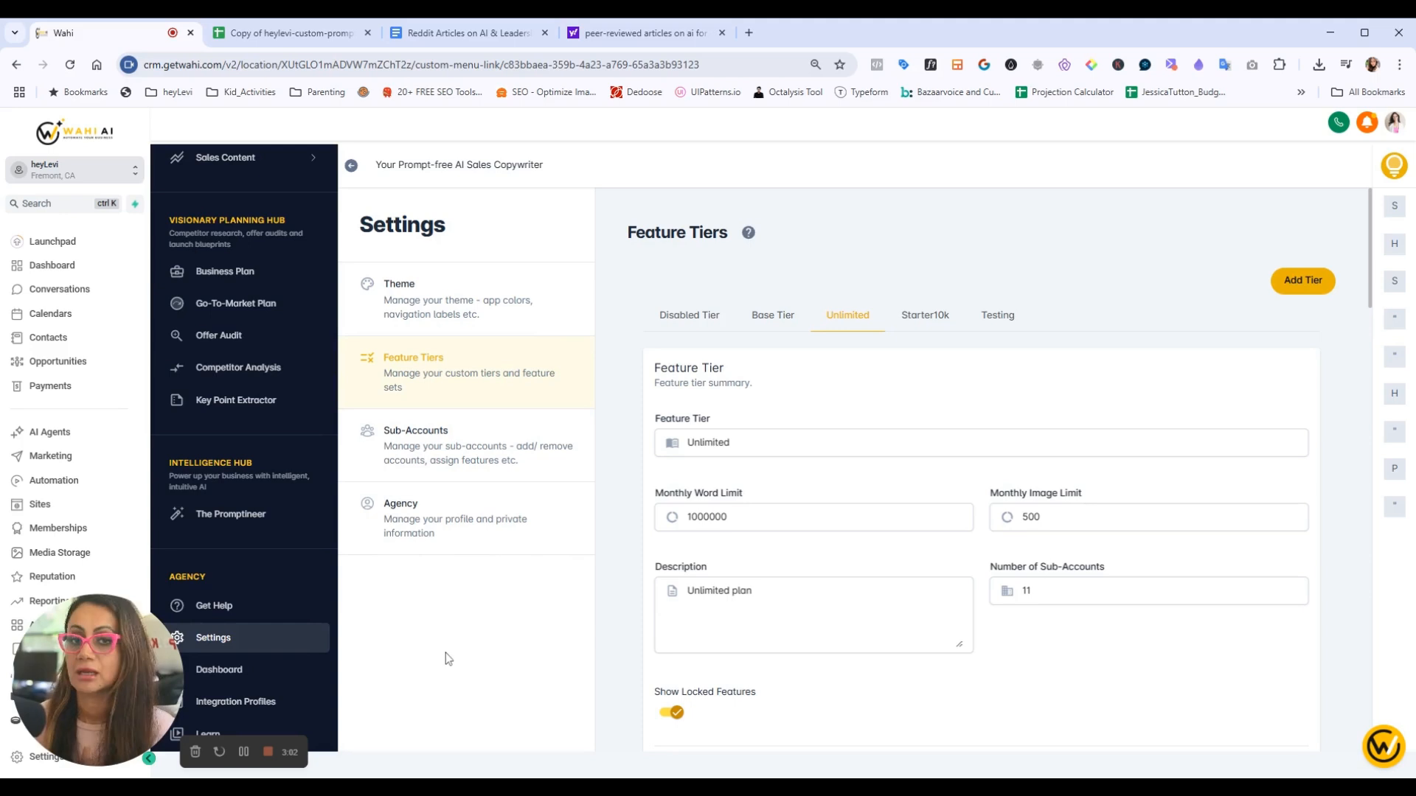
Open the custom prompts template spreadsheet from the Unlimited tier's Custom Prompts section and accept the signed-in Google account
scroll(1071, 328, "down", 3)
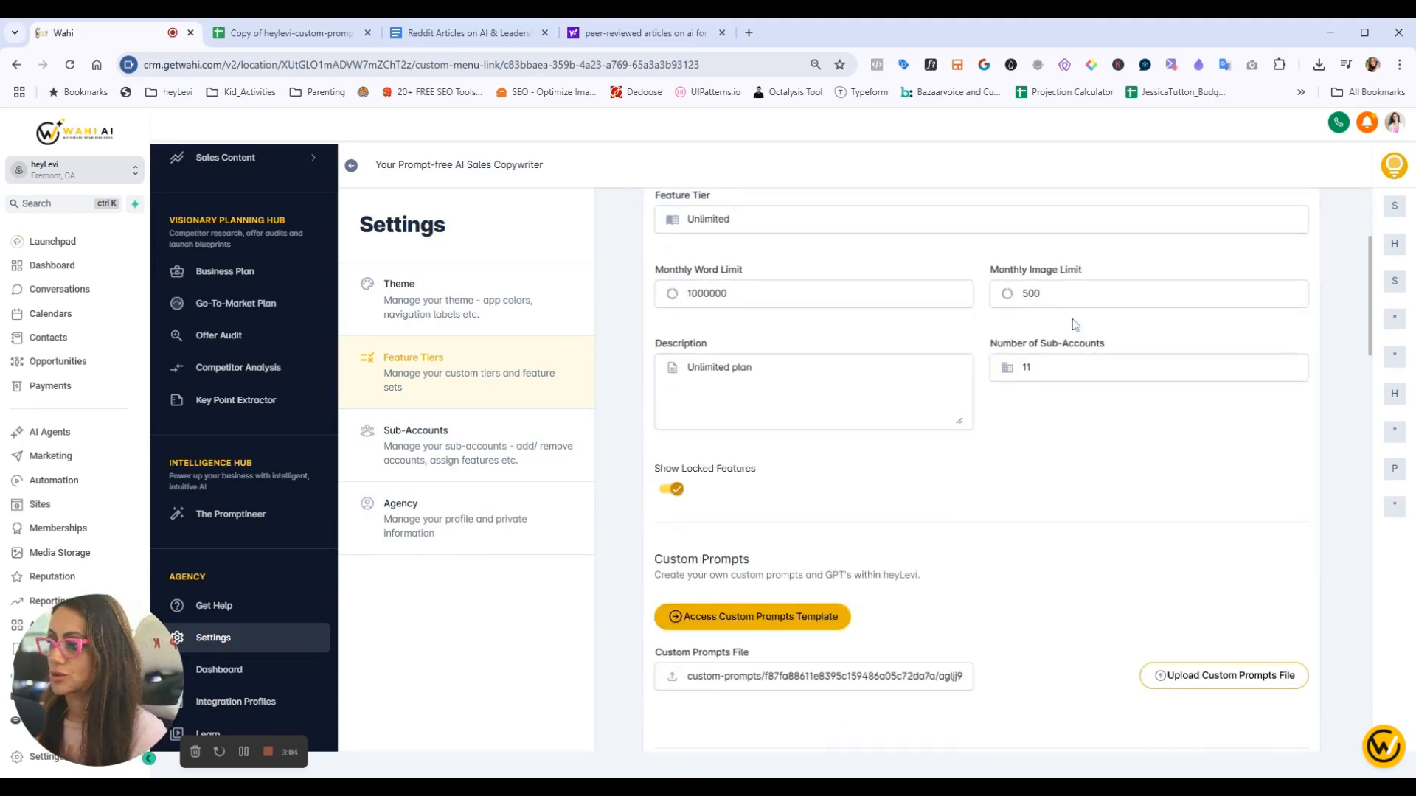
scroll(983, 491, "down", 1)
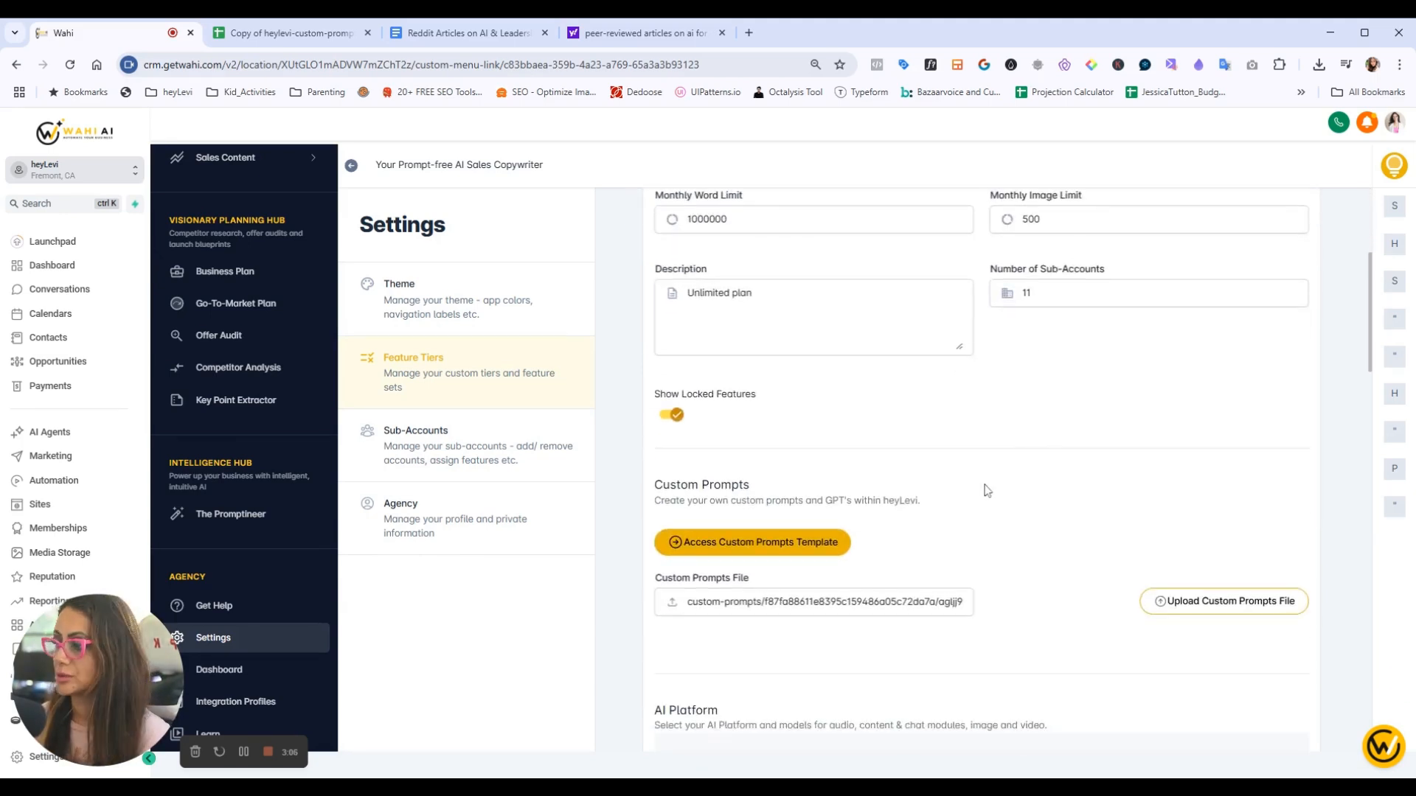
scroll(1179, 463, "up", 4)
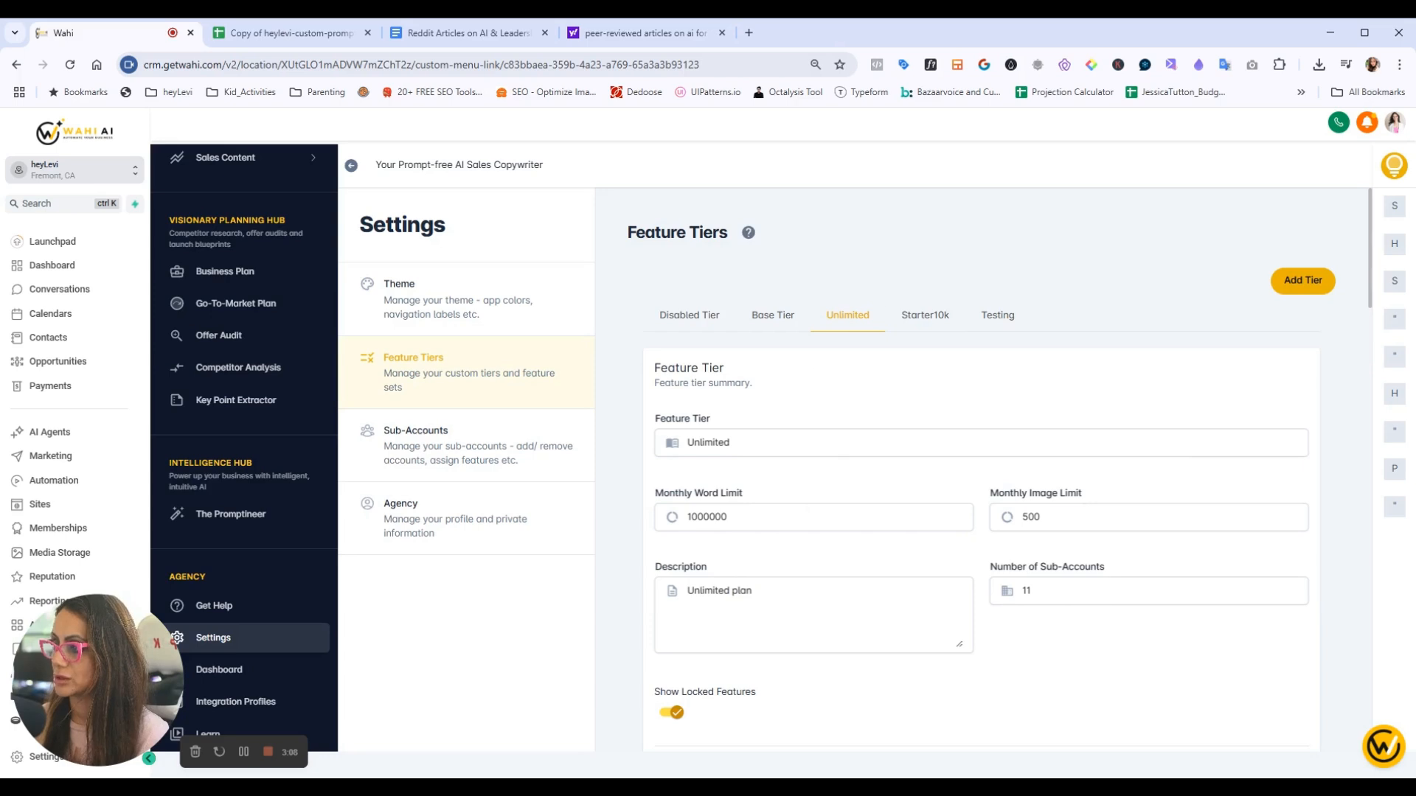
scroll(1047, 468, "down", 4)
scroll(1003, 493, "down", 1)
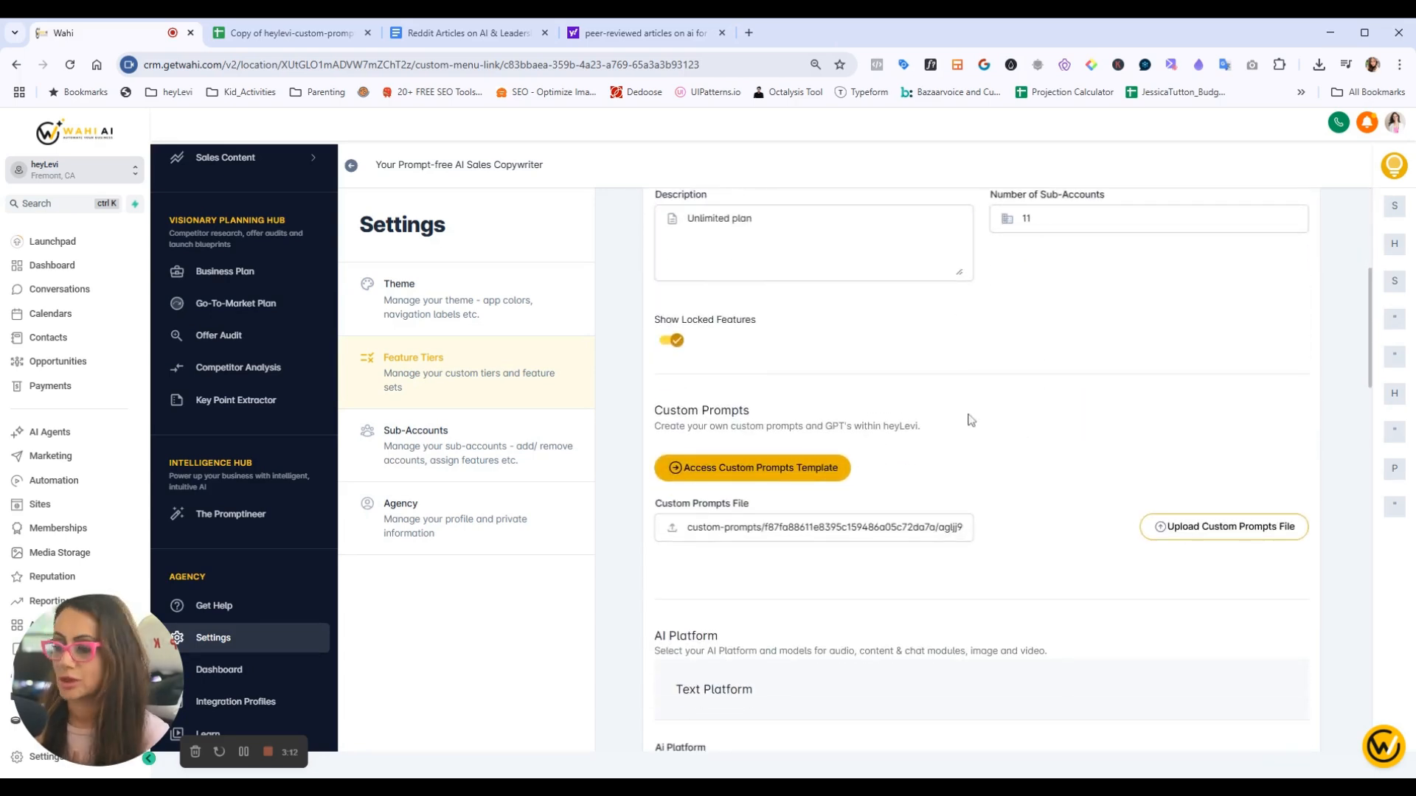
scroll(927, 415, "down", 2)
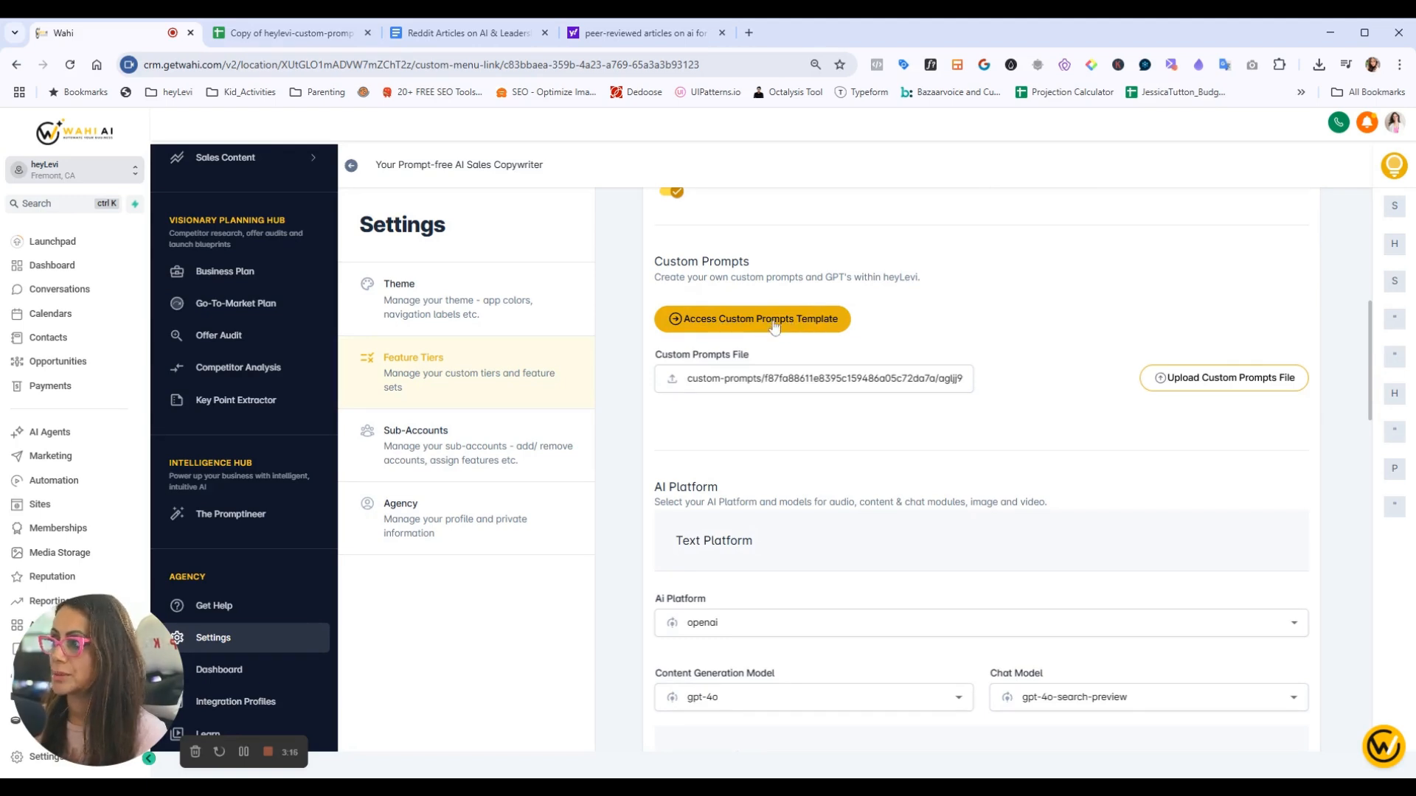
left_click(773, 318)
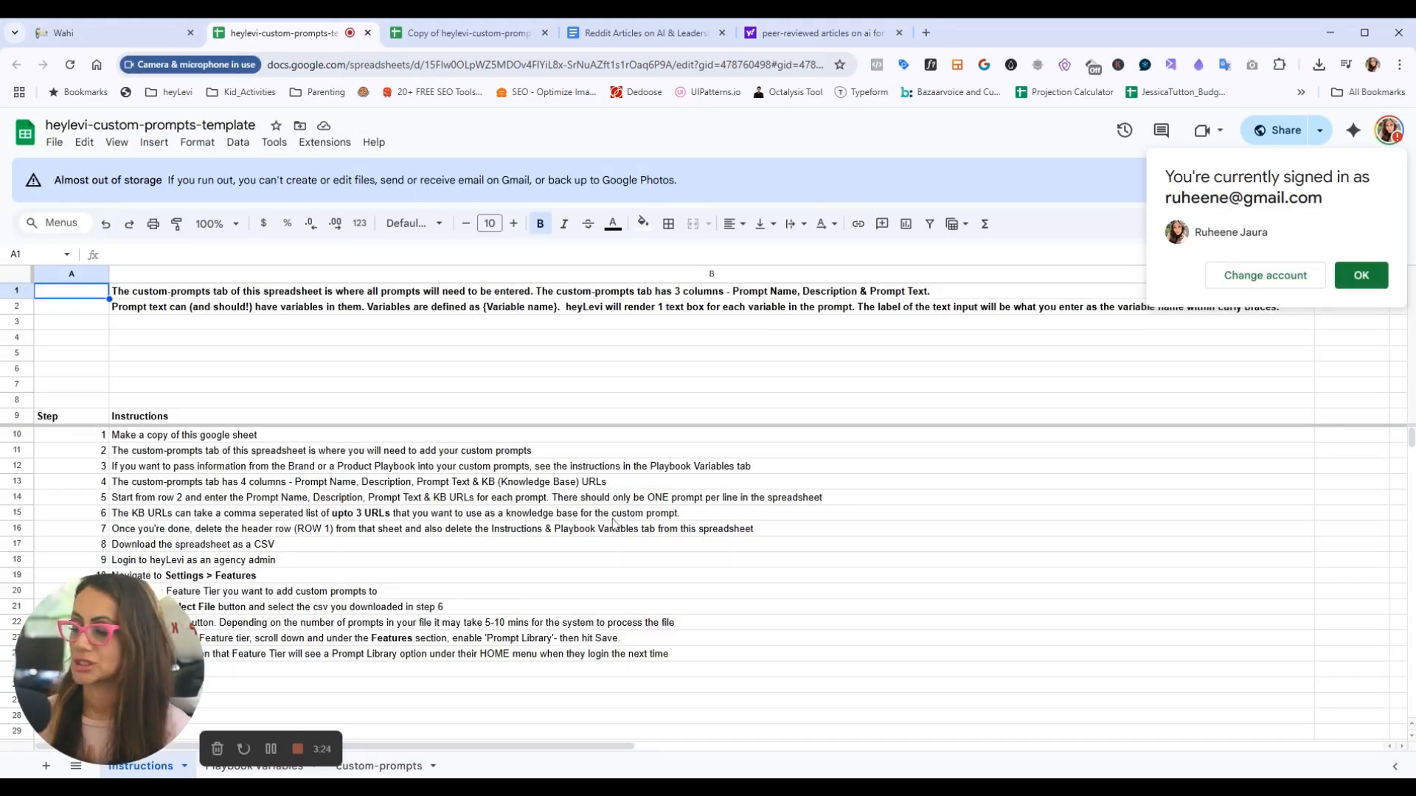
left_click(1362, 275)
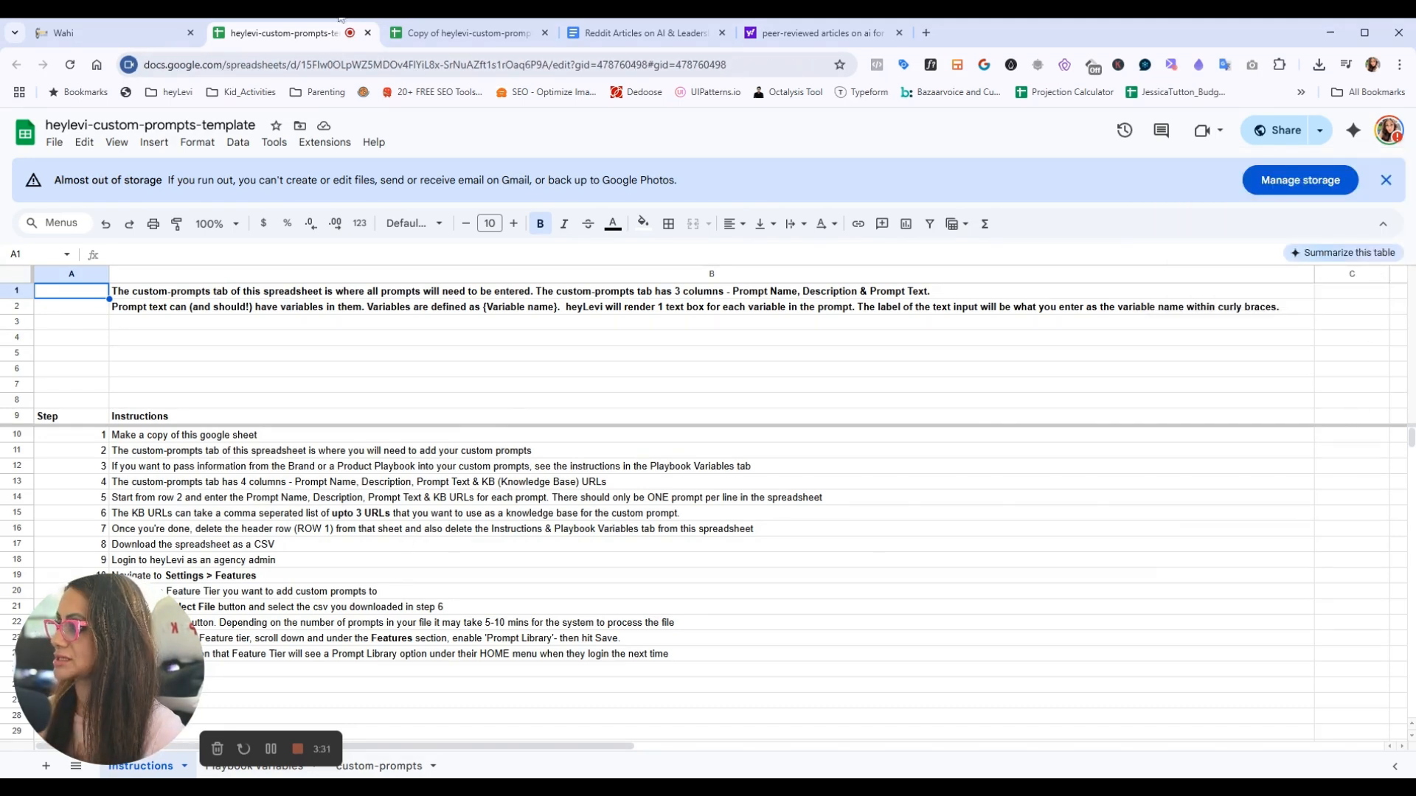
Return to the Unlimited tier settings in Wahi and look at the chat model options for the text platform
left_click(110, 32)
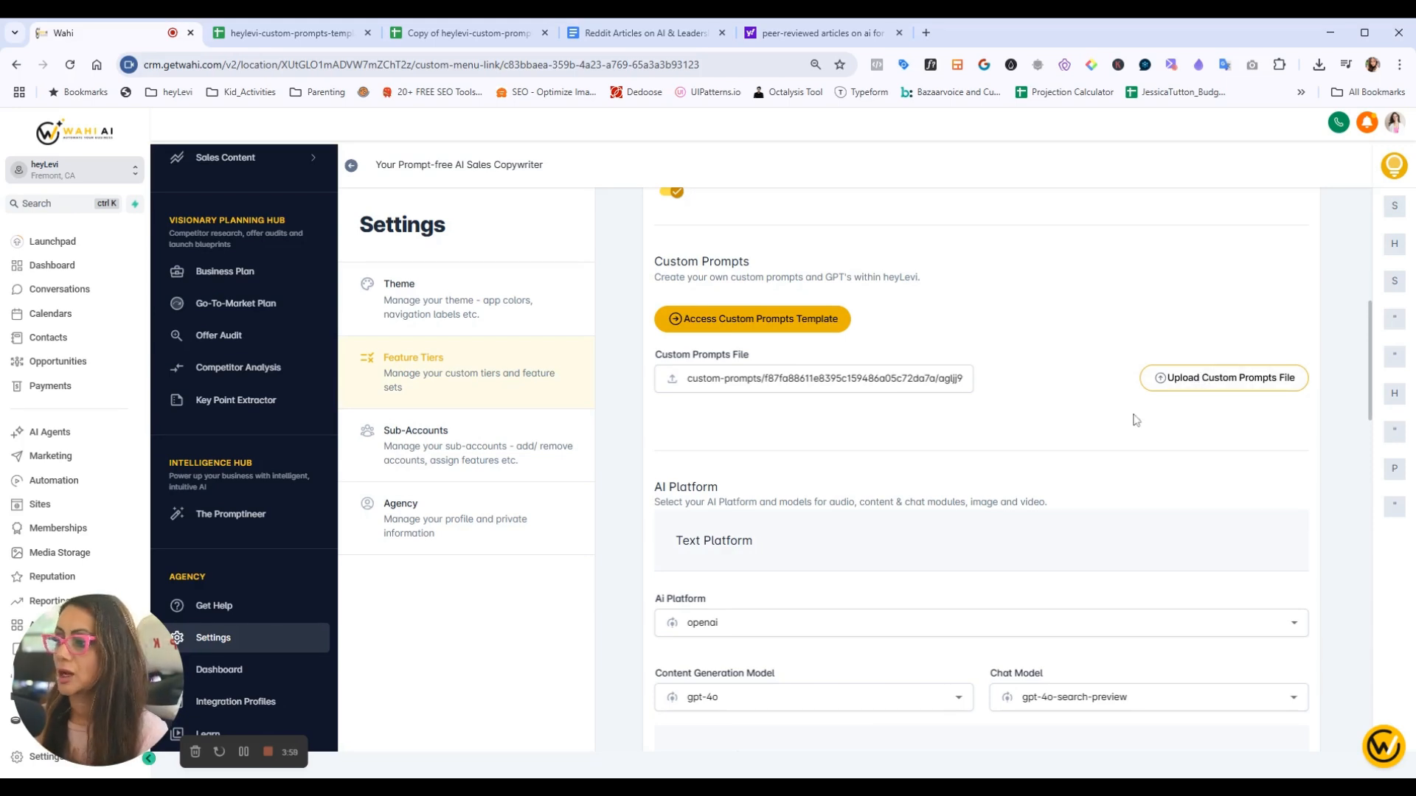
scroll(1050, 420, "down", 4)
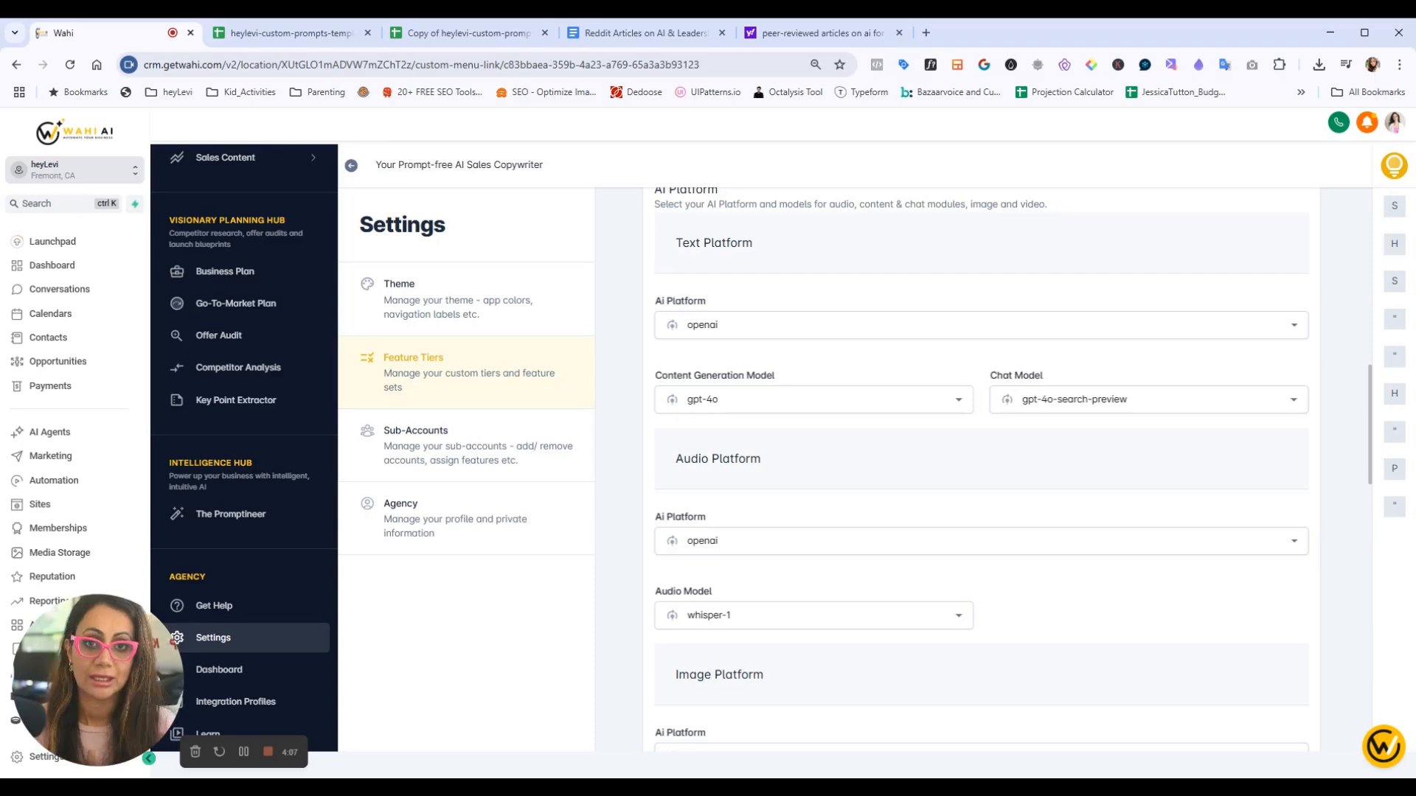
scroll(895, 420, "up", 5)
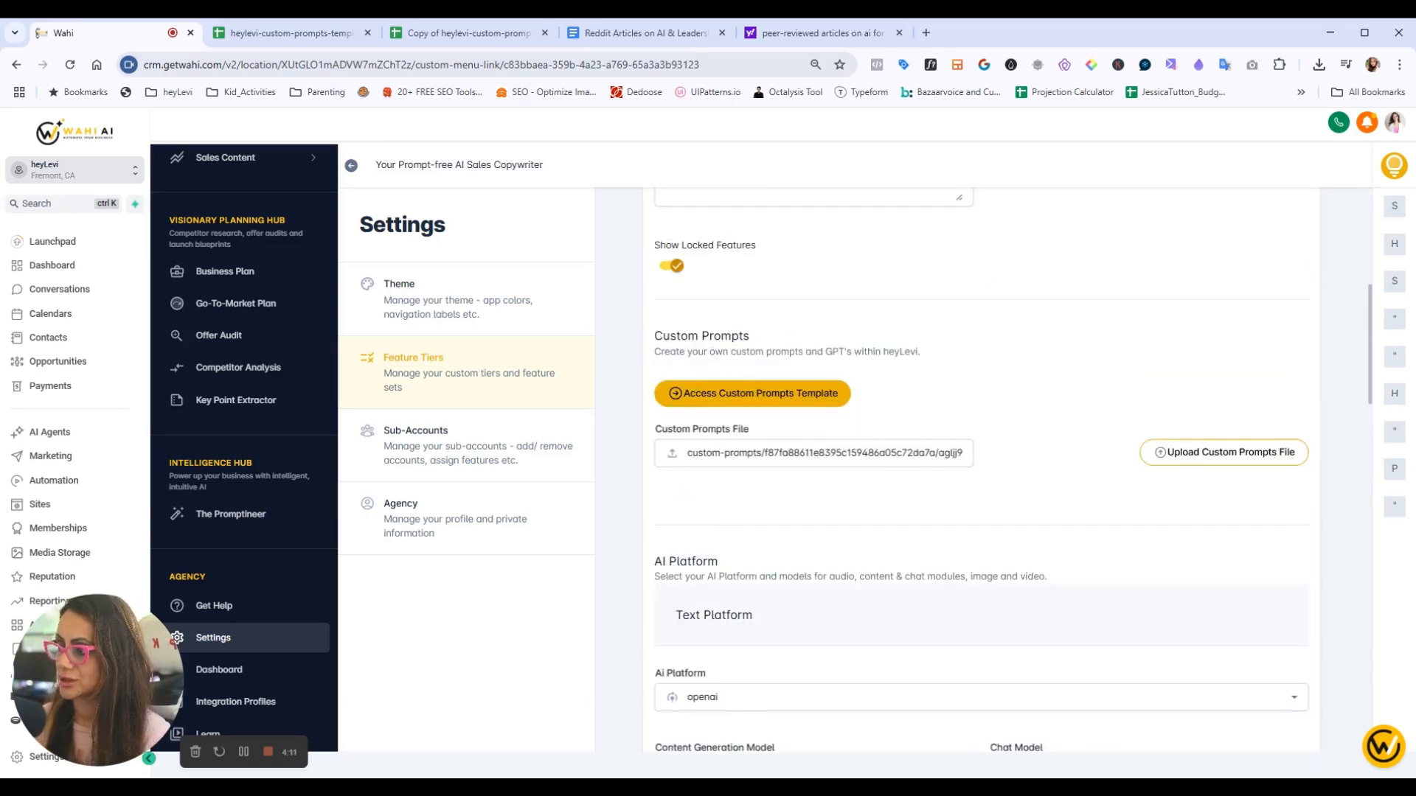
scroll(899, 418, "down", 5)
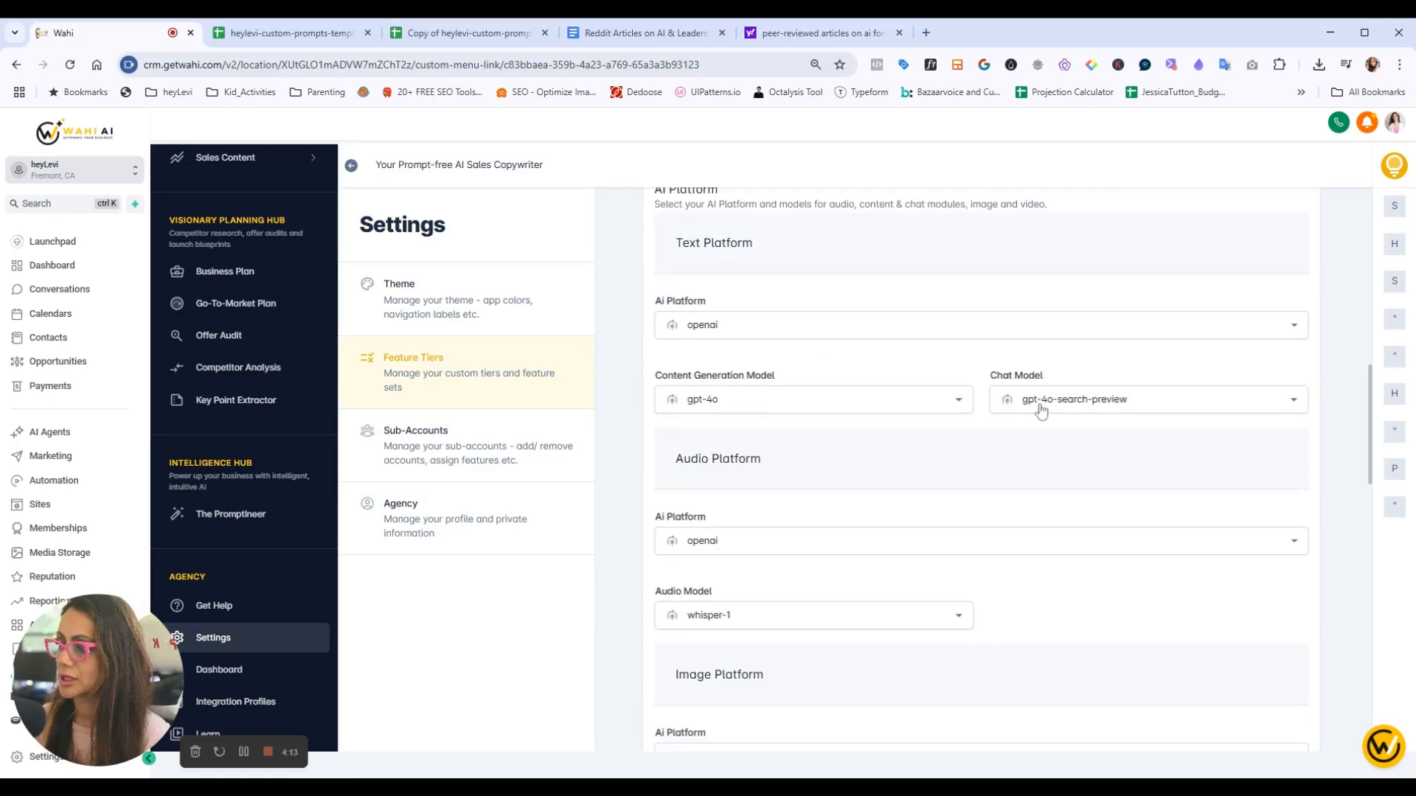
left_click_drag(992, 377, 1044, 376)
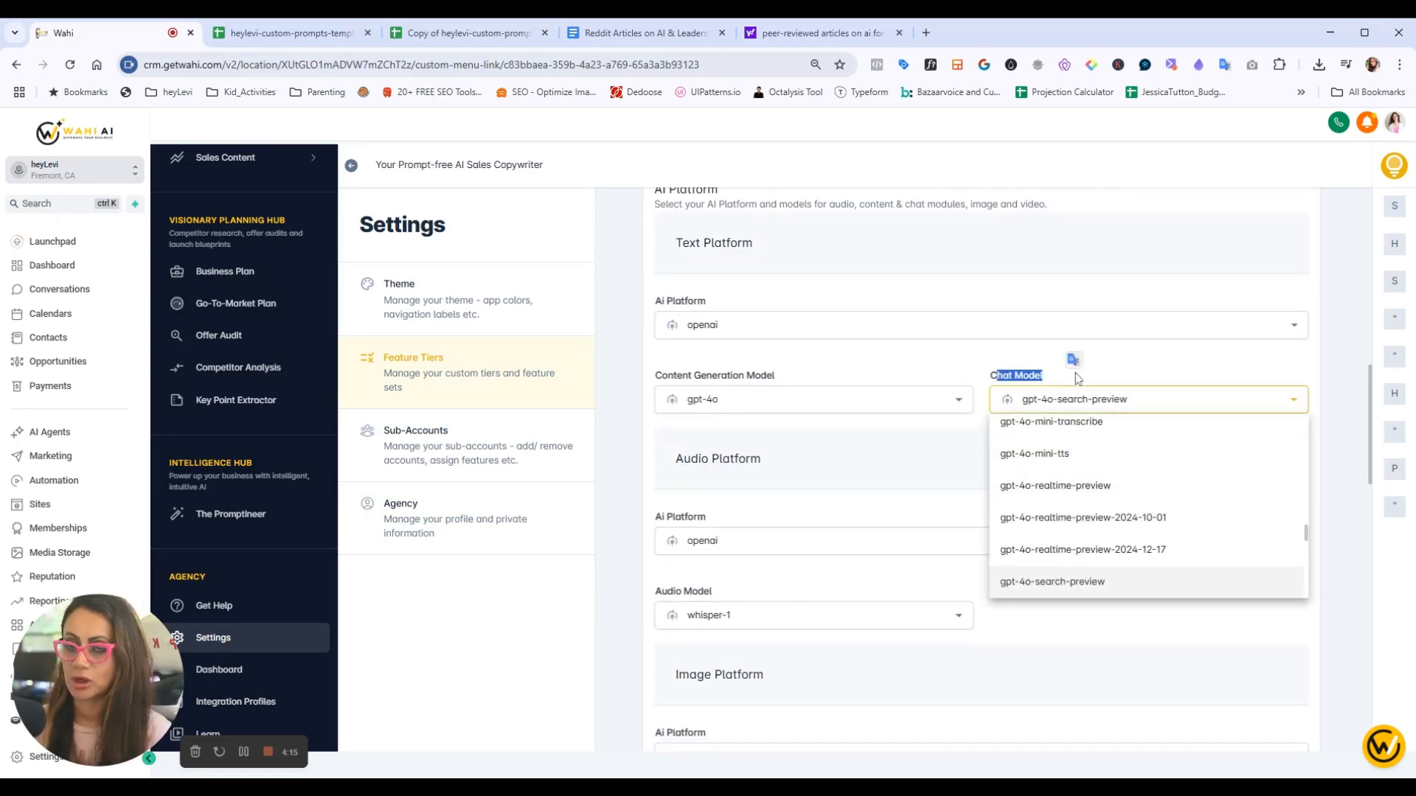
left_click(1136, 363)
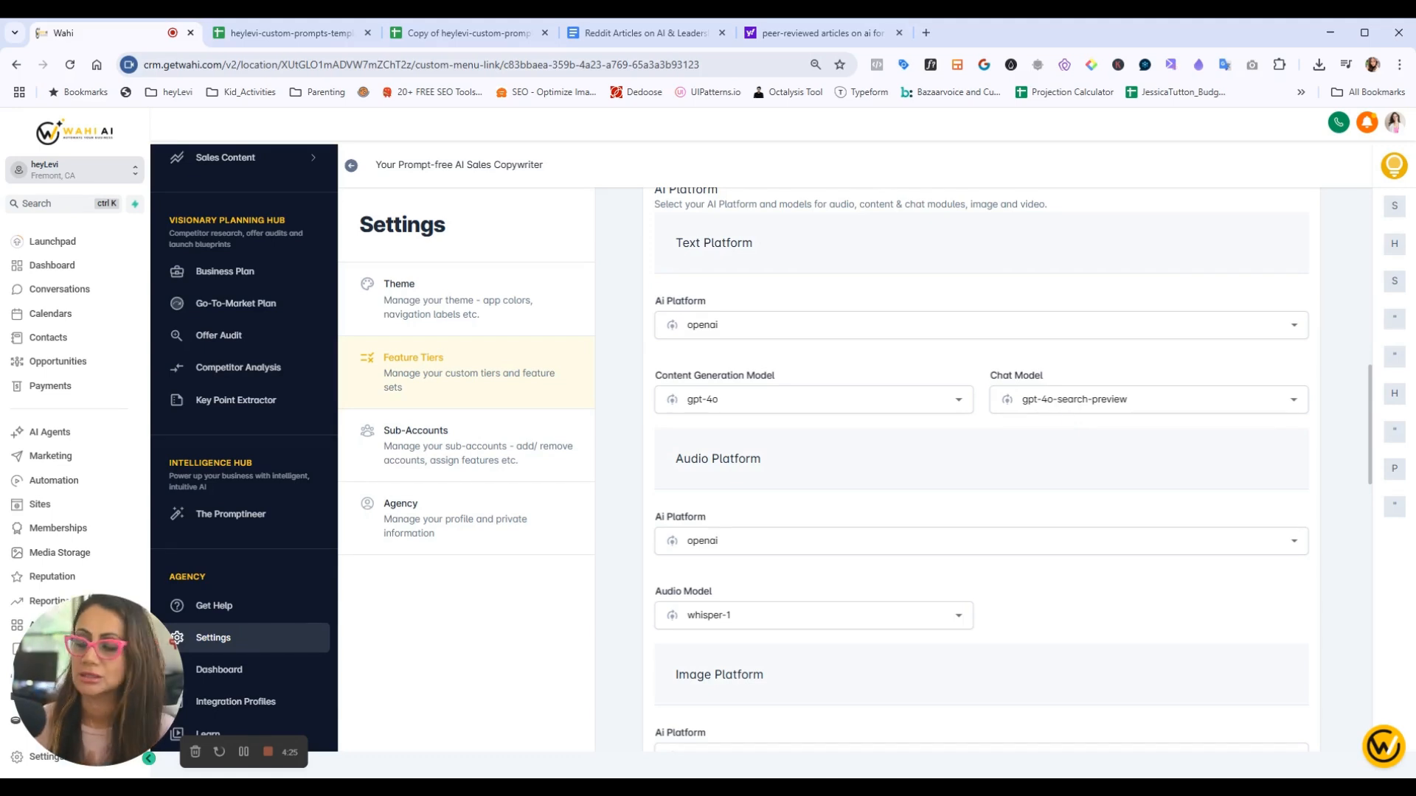
List the tier's individual features with Selected Features, check the Prompt Library toggle, and restore the Toggle All option
scroll(1024, 436, "down", 15)
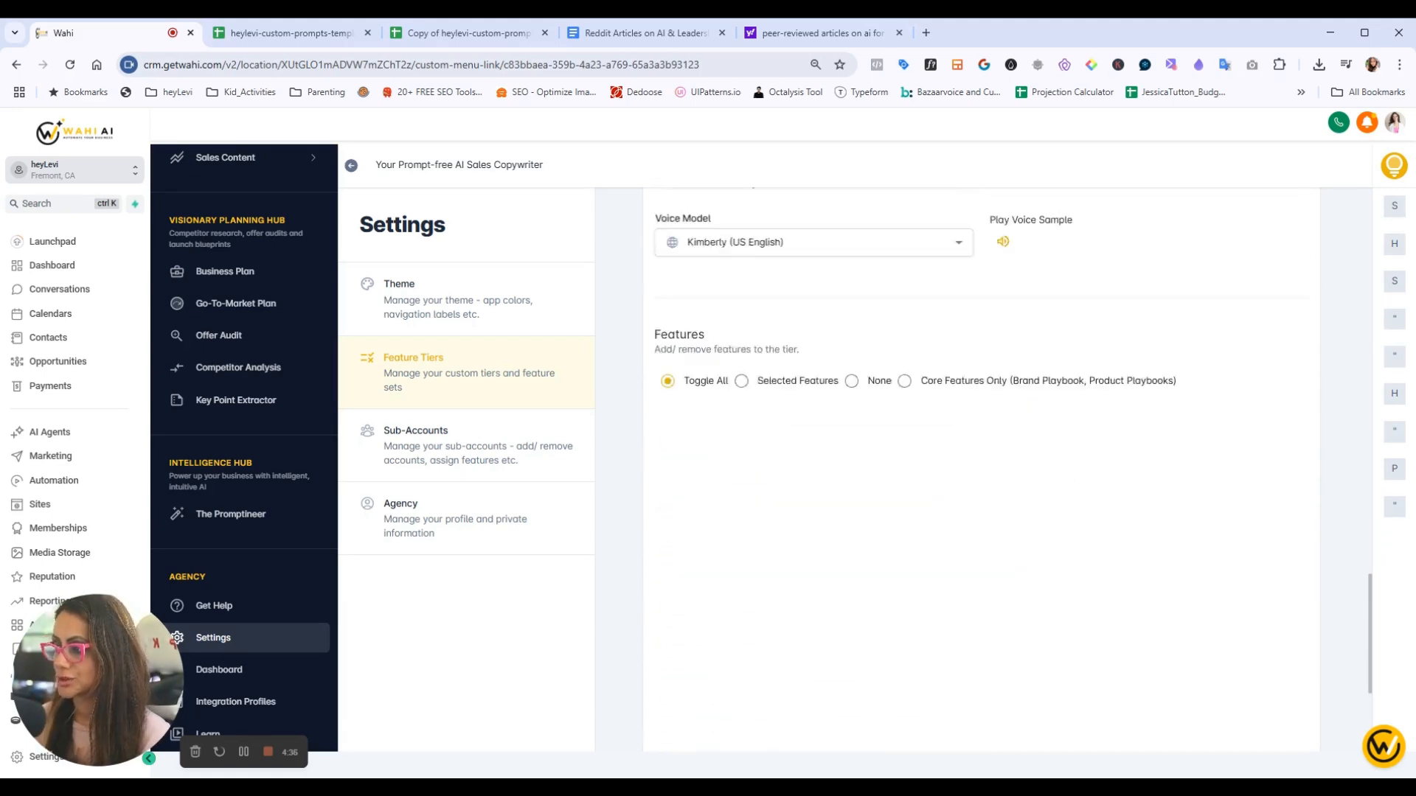
scroll(1036, 438, "up", 1)
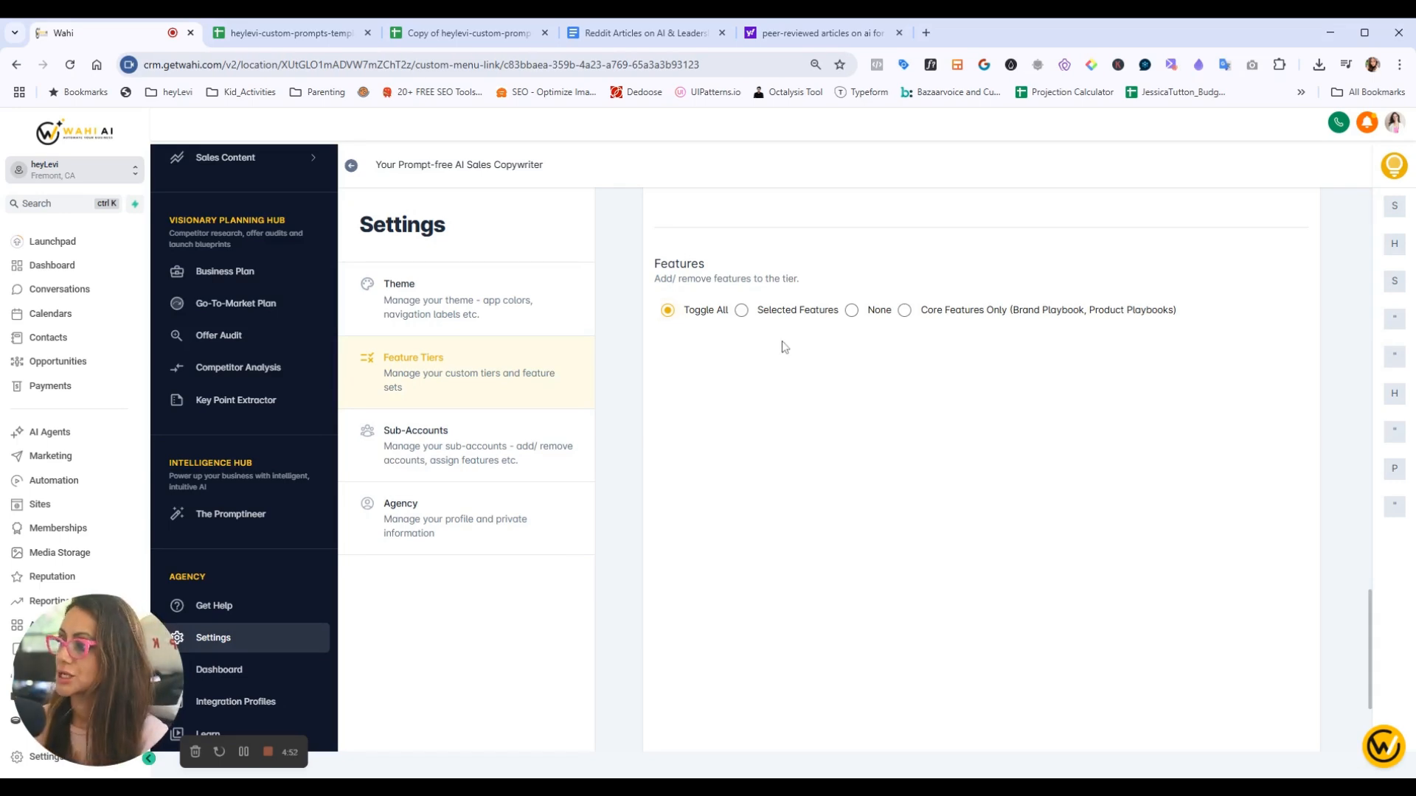
left_click(742, 311)
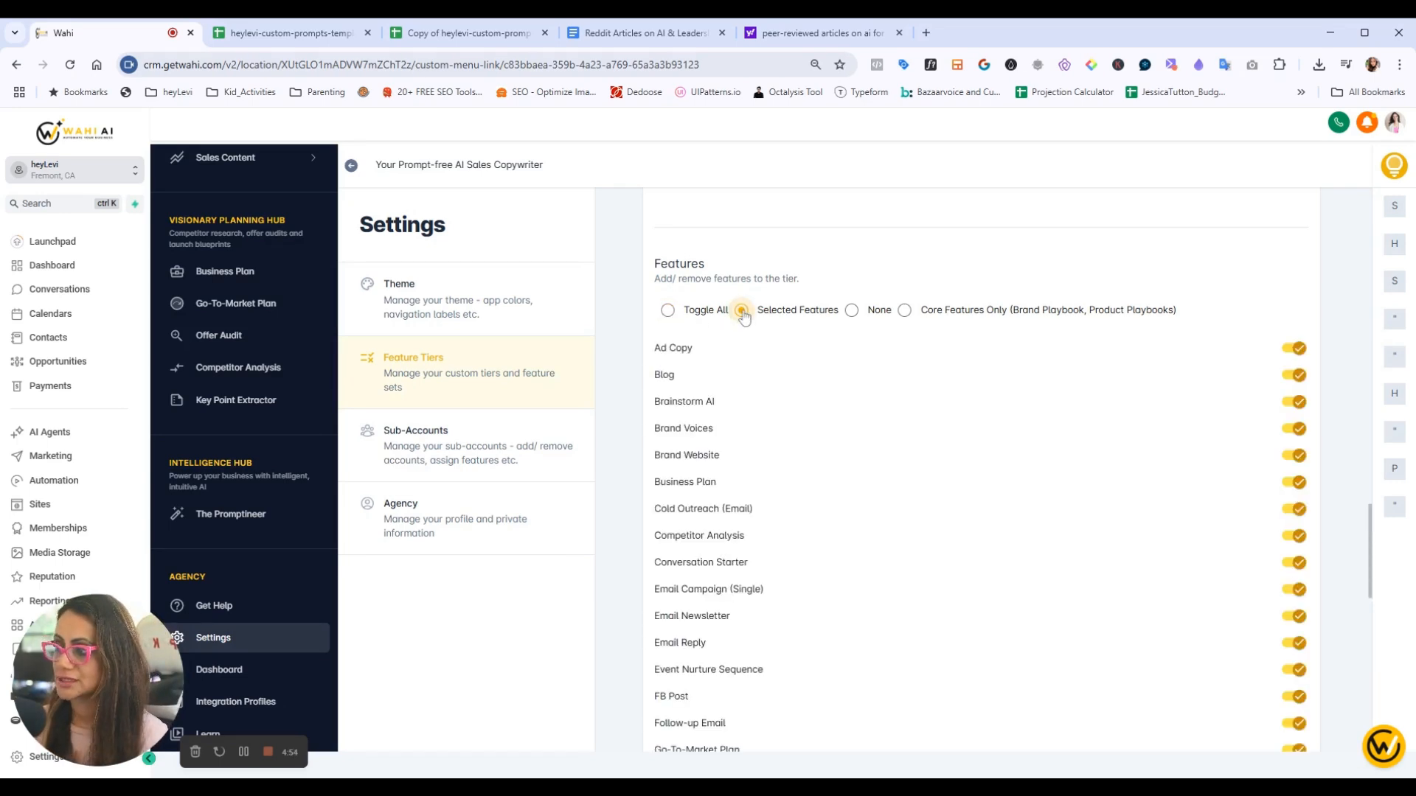
scroll(909, 423, "down", 5)
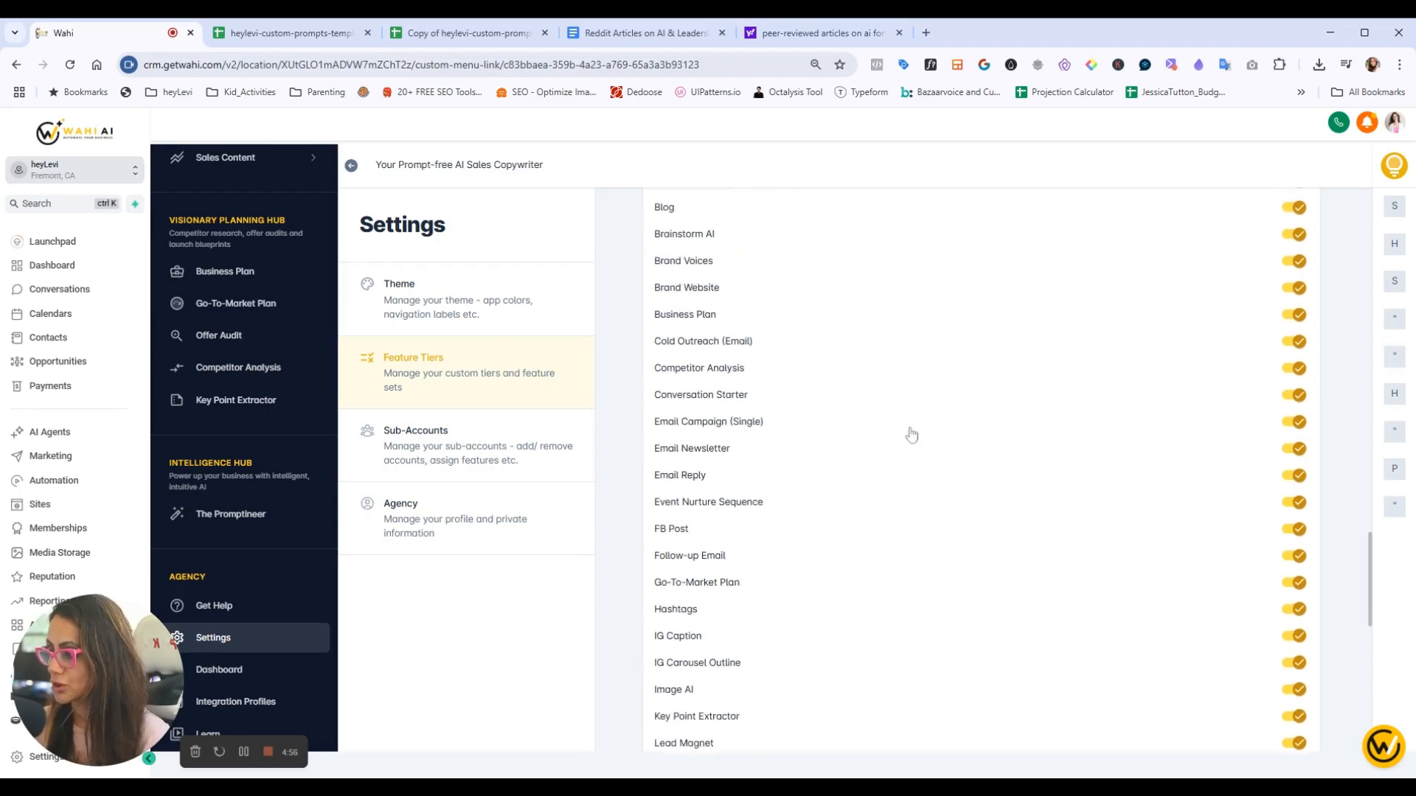
scroll(906, 391, "up", 2)
scroll(904, 402, "down", 10)
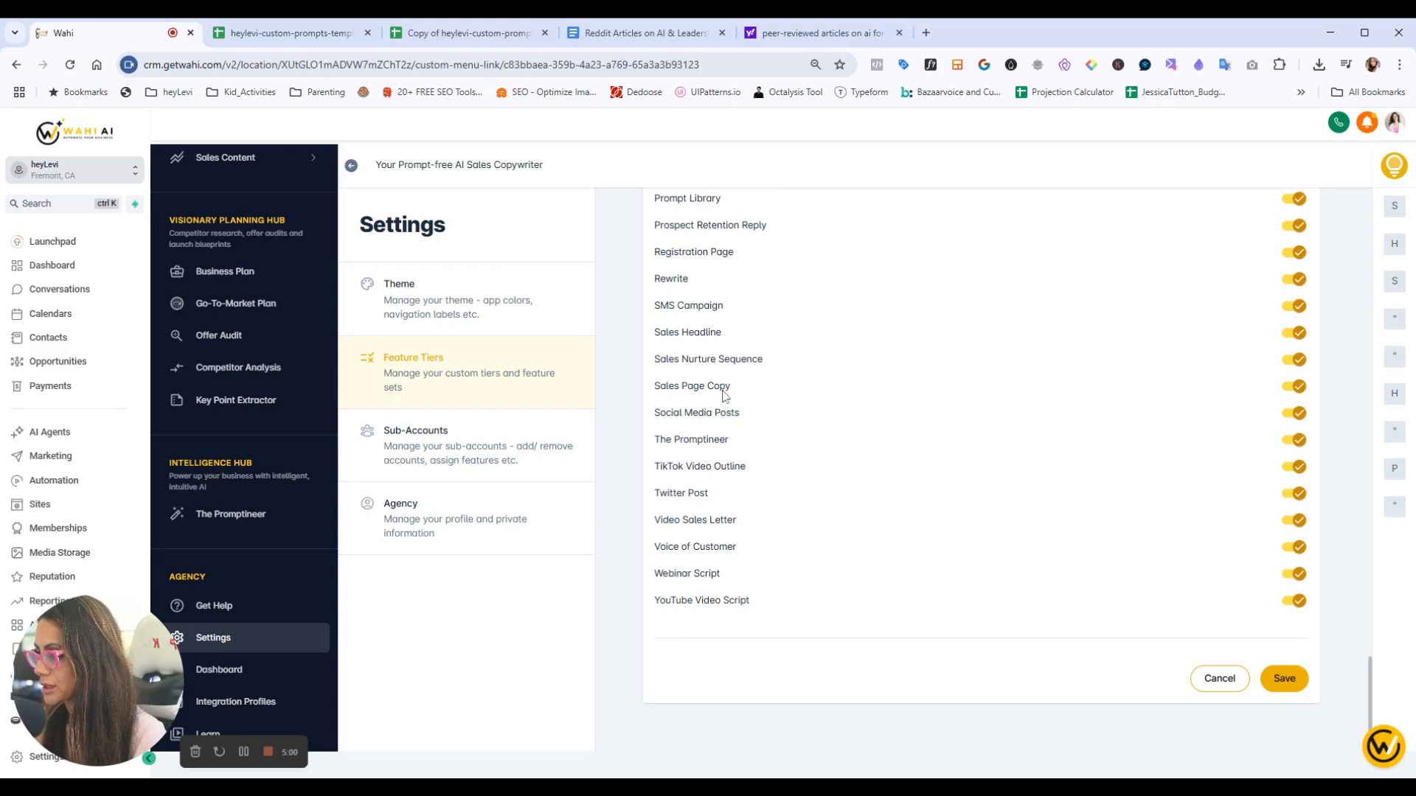
scroll(719, 287, "up", 1)
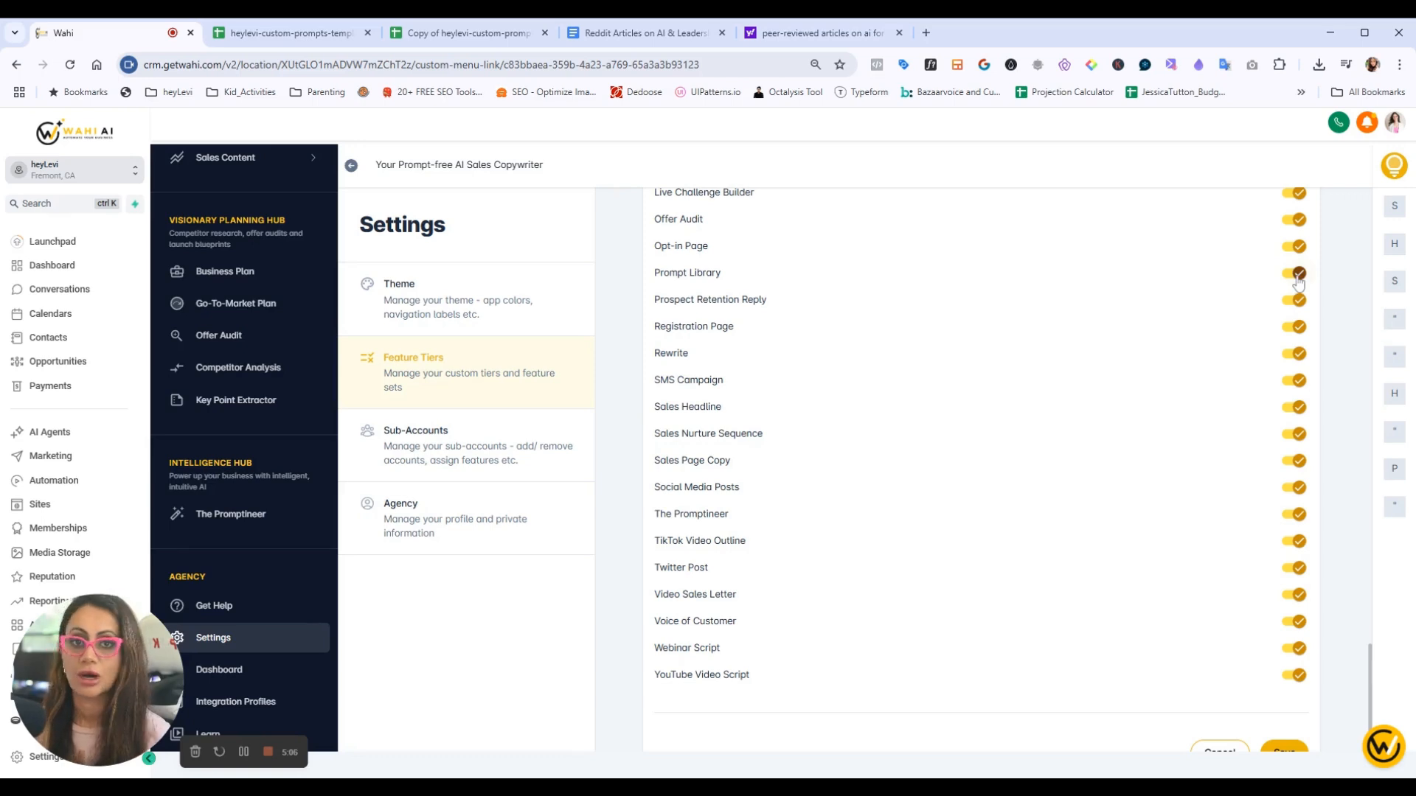
scroll(1098, 436, "up", 15)
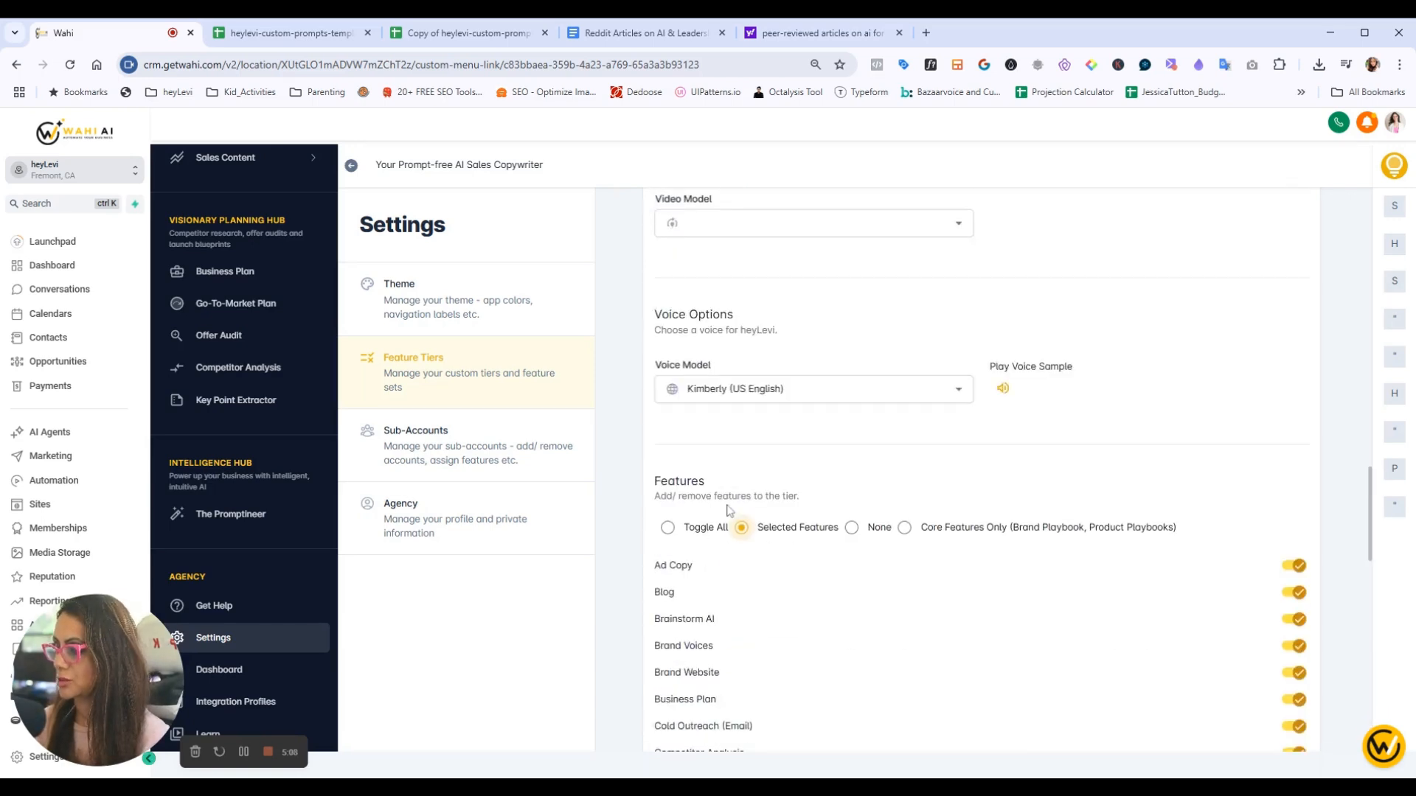
left_click(667, 528)
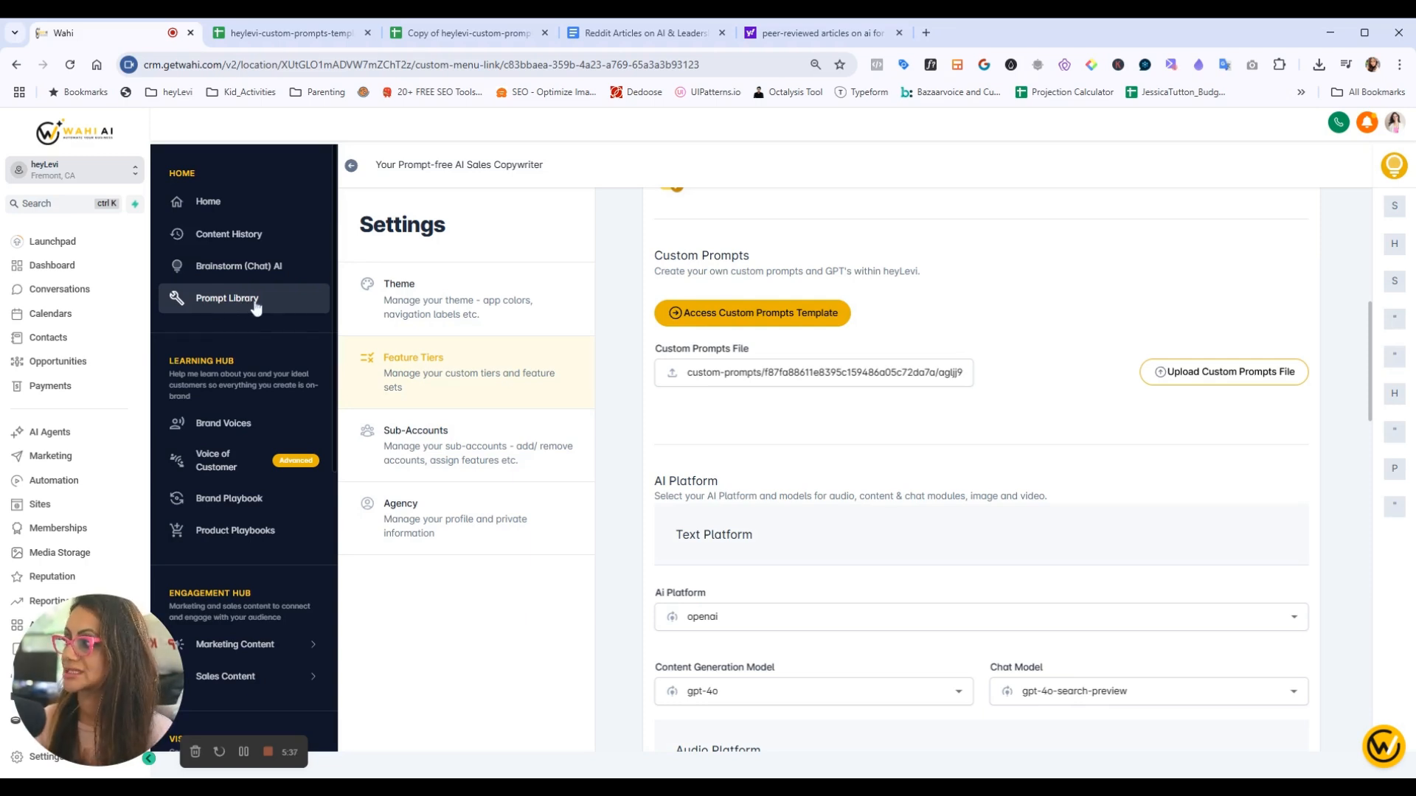
scroll(907, 501, "down", 8)
scroll(919, 507, "down", 5)
scroll(922, 360, "up", 3)
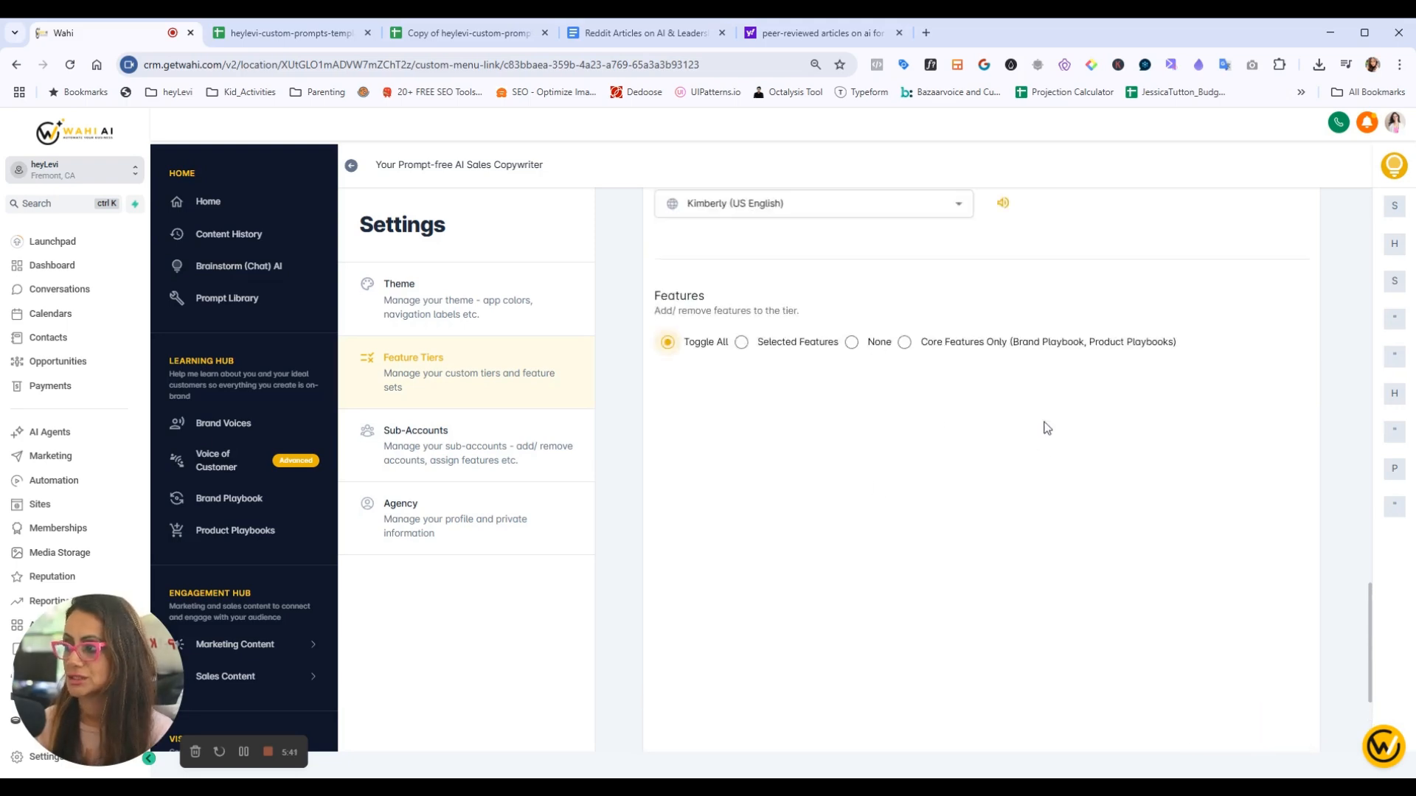
scroll(911, 491, "up", 5)
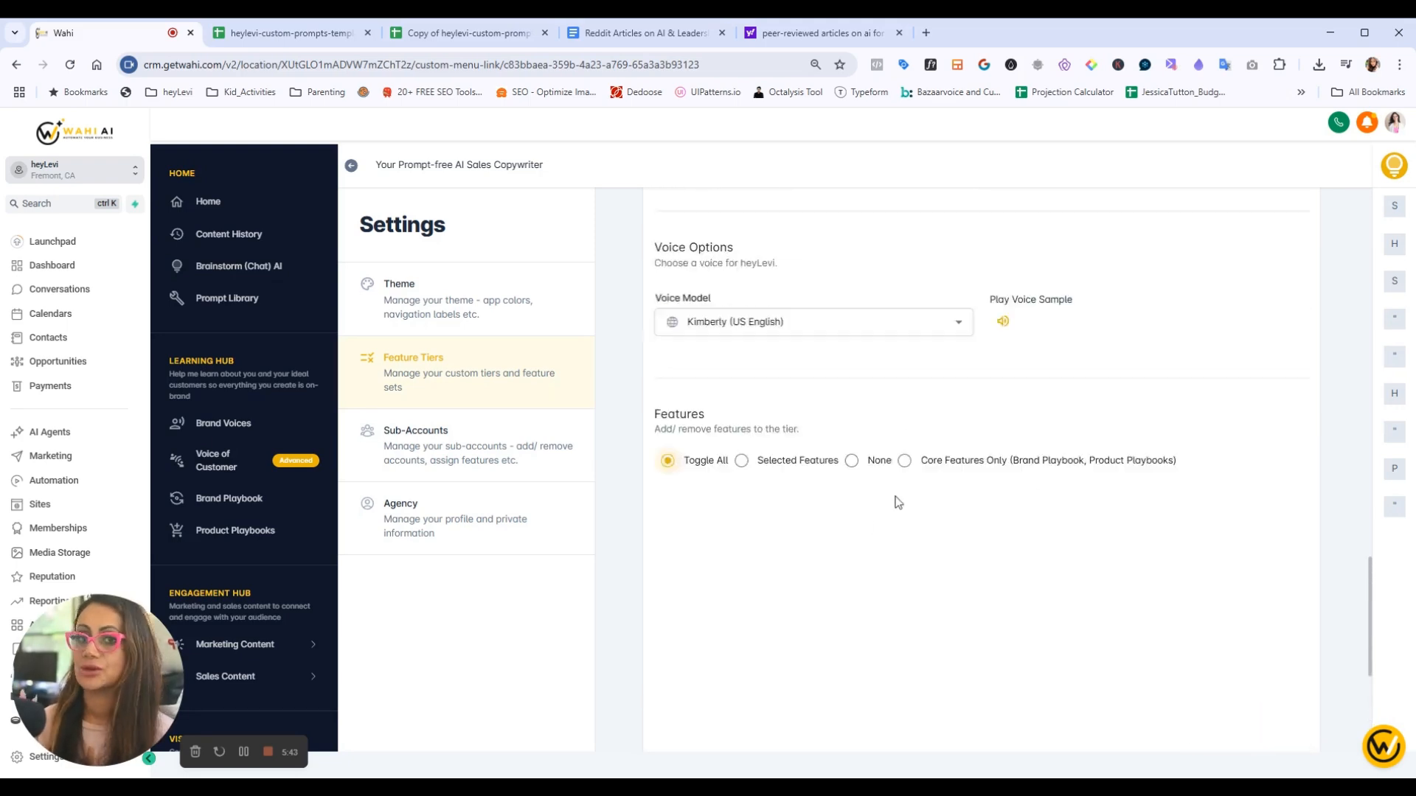
scroll(950, 457, "up", 7)
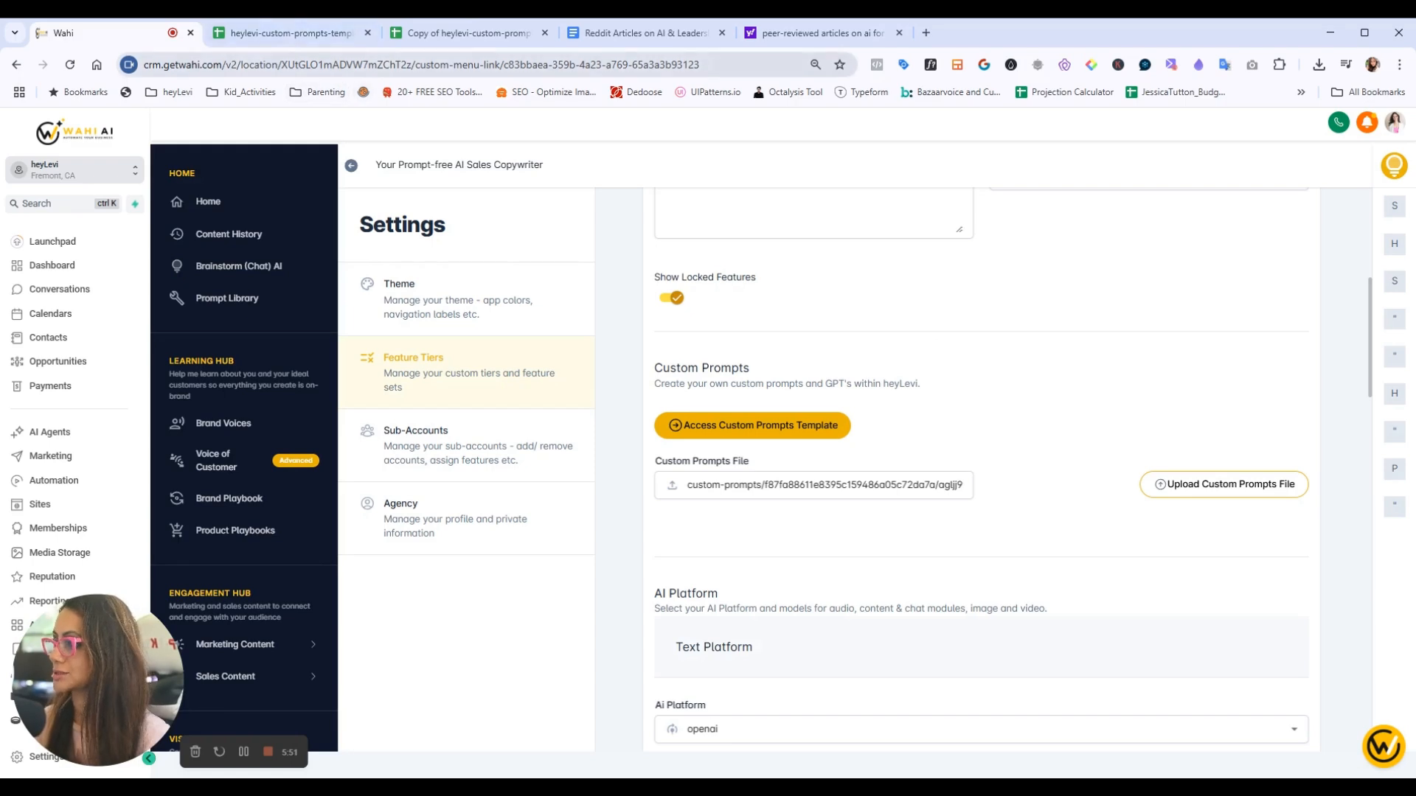
Switch to the copy of the custom prompts template in Google Sheets and view its Instructions and Playbook Variables sheets
left_click(291, 33)
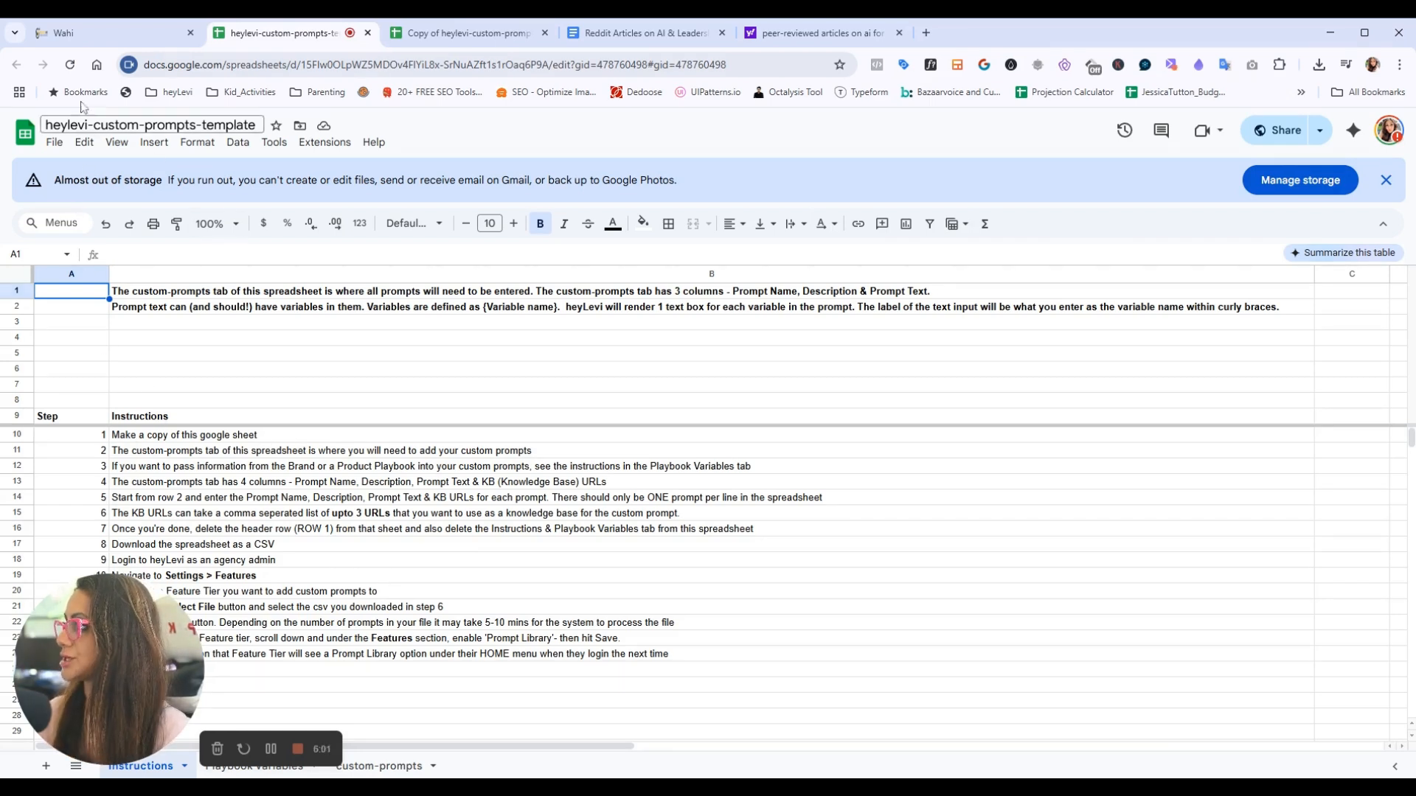
left_click(448, 38)
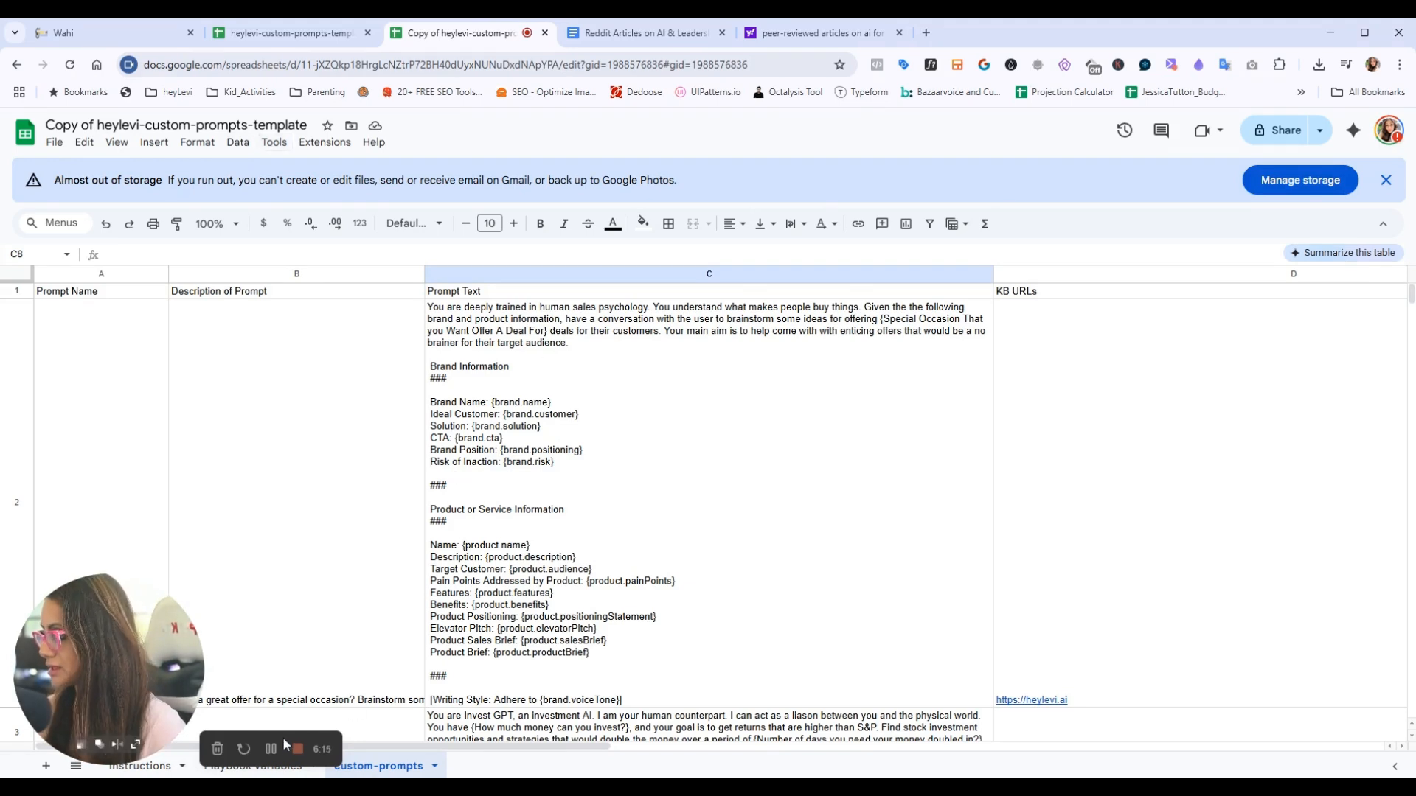
left_click_drag(251, 738, 260, 652)
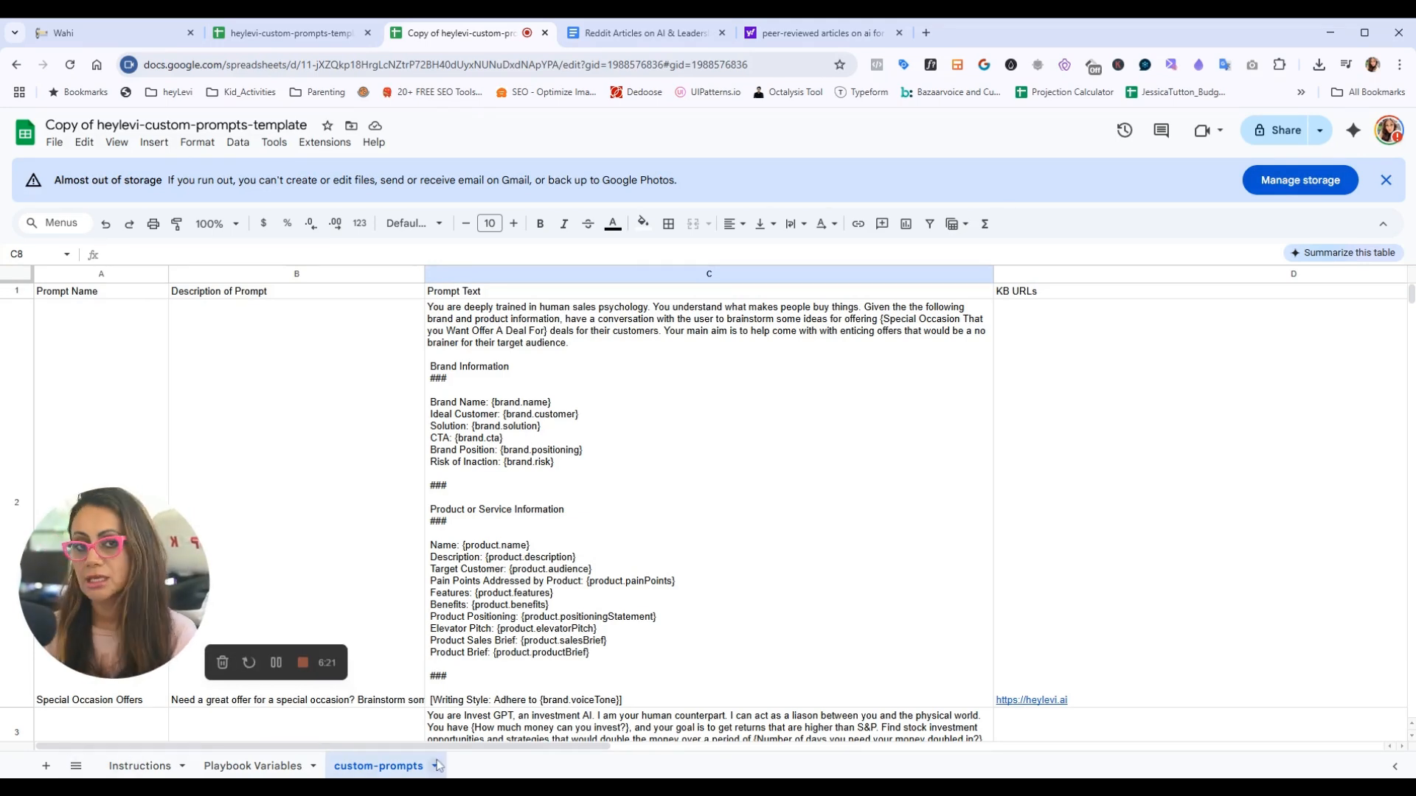
left_click(148, 766)
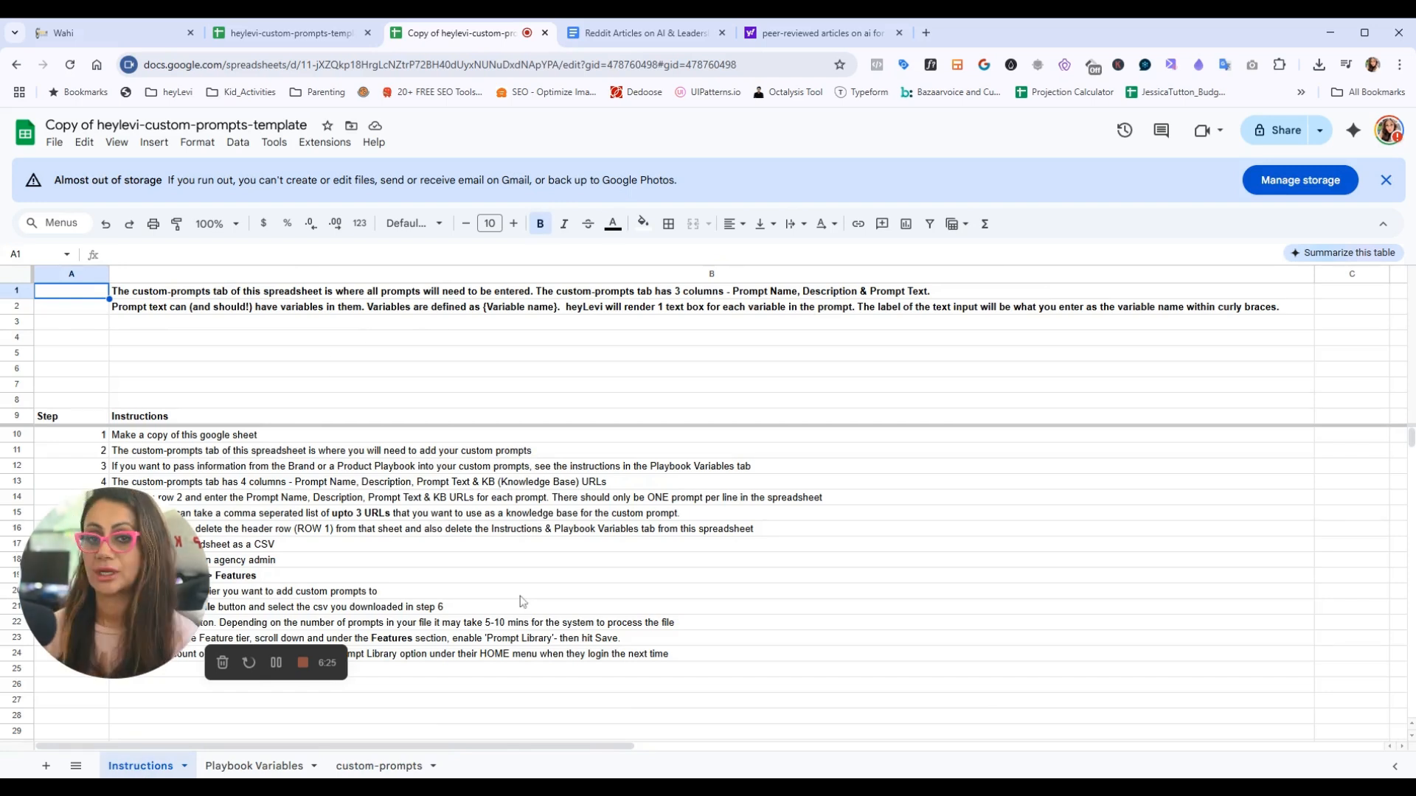
left_click(277, 767)
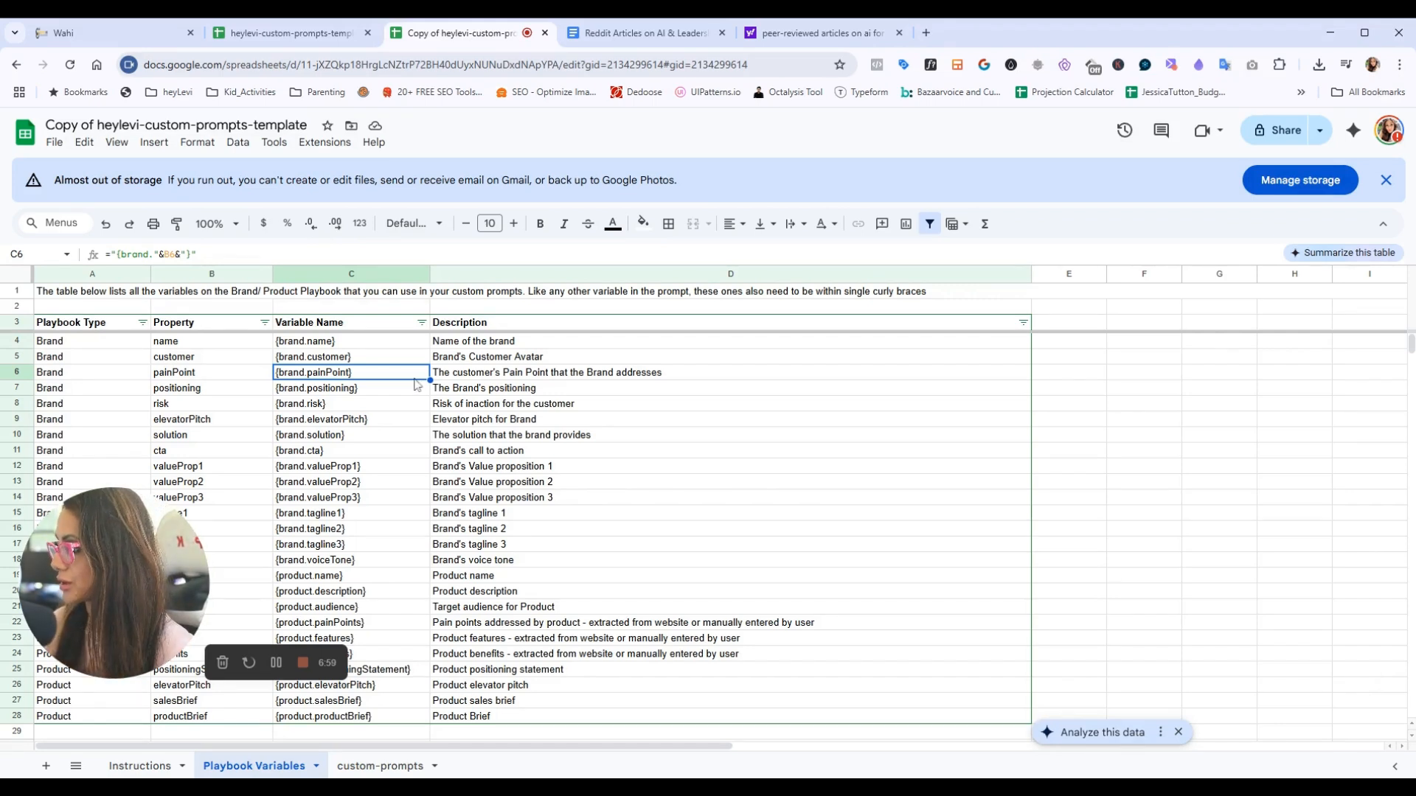
View the custom-prompts sheet and examine the example prompts' names, descriptions, prompt text and KB URLs
left_click(385, 767)
scroll(505, 469, "down", 1)
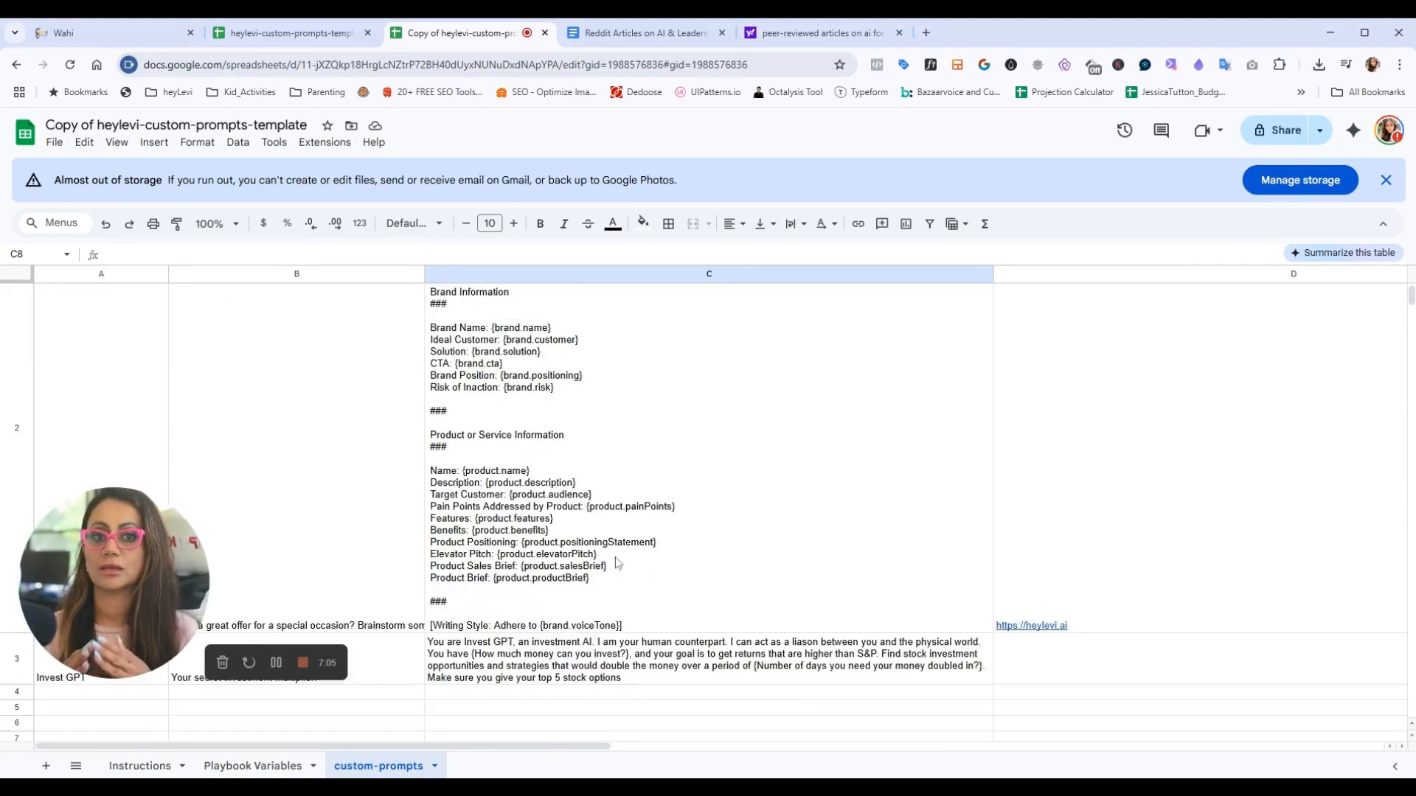
scroll(329, 388, "down", 2)
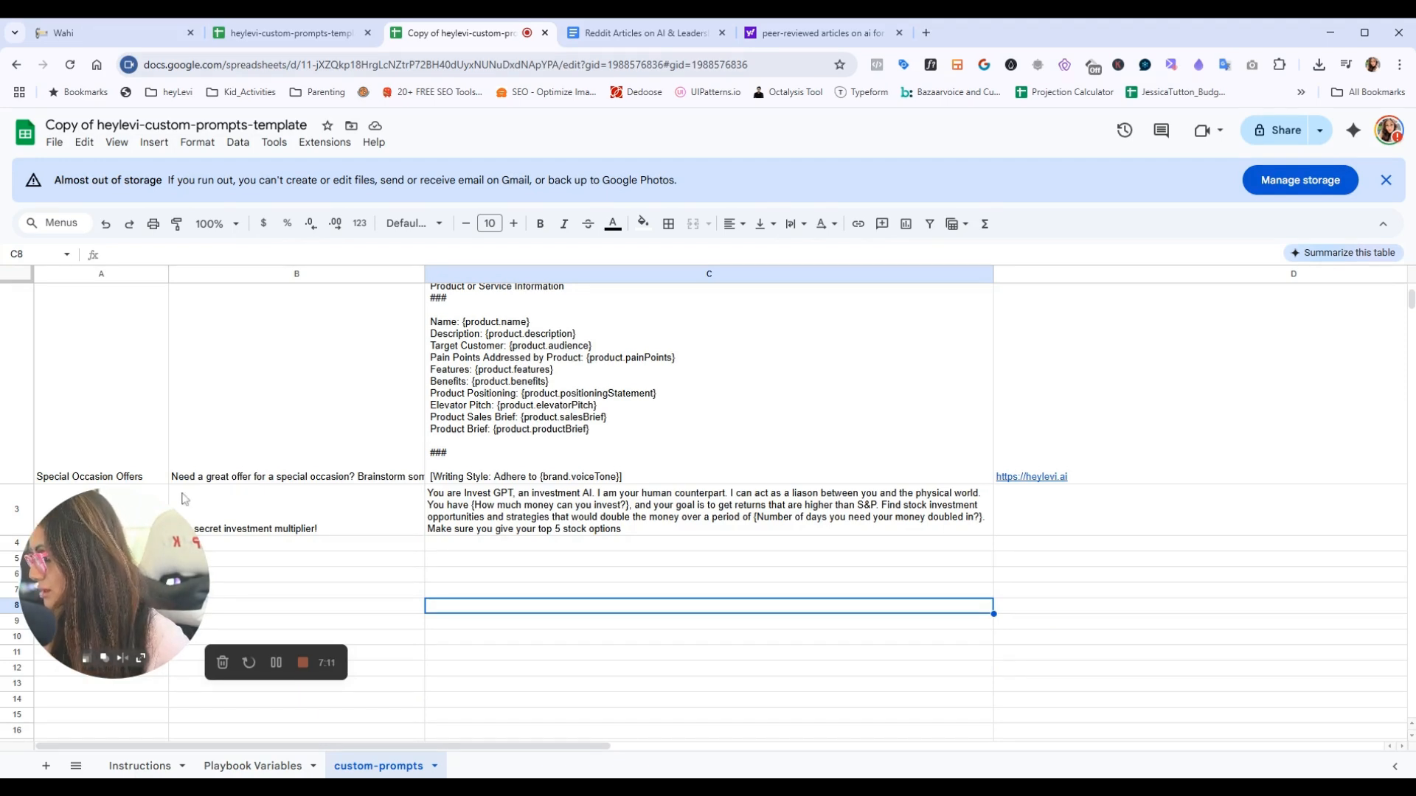
left_click_drag(142, 540, 133, 588)
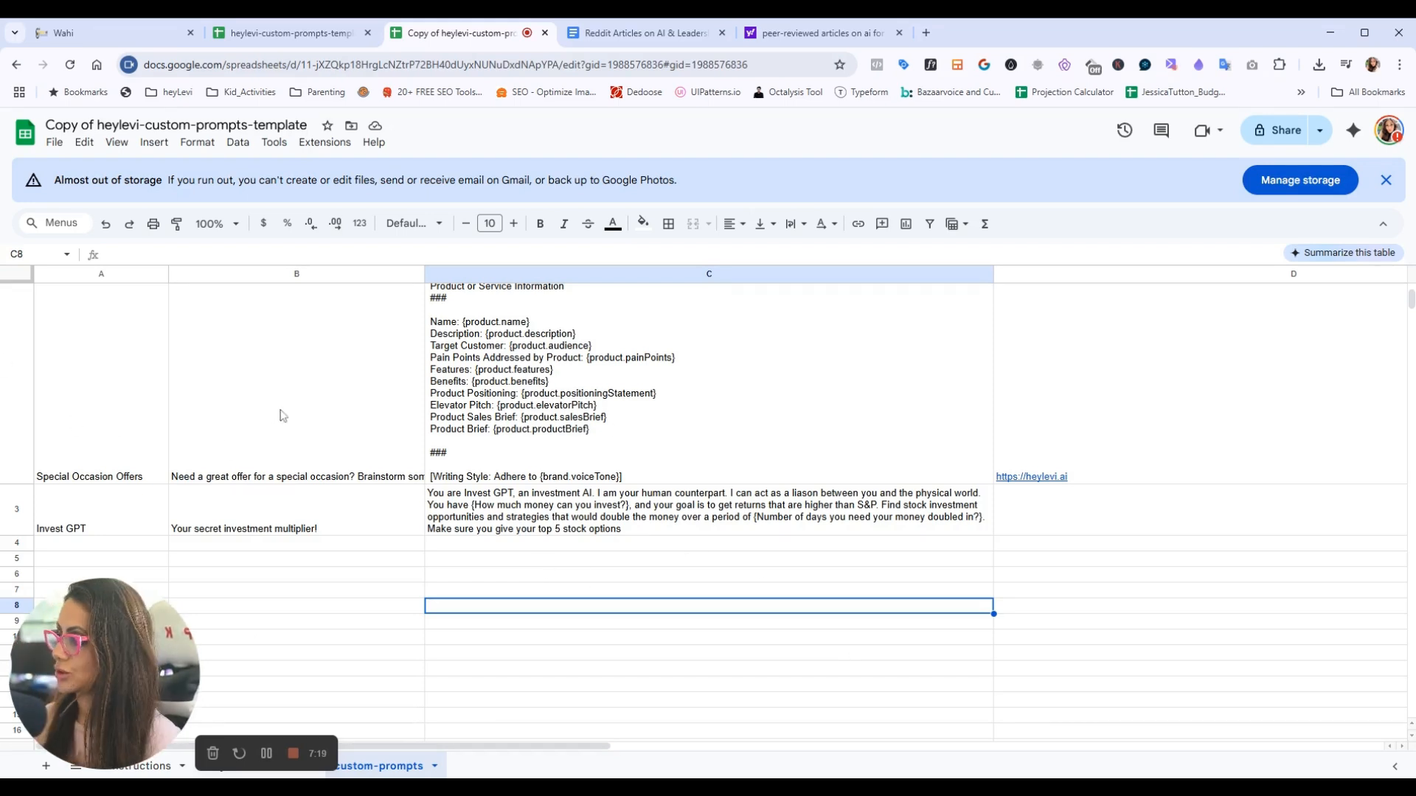
scroll(279, 417, "up", 3)
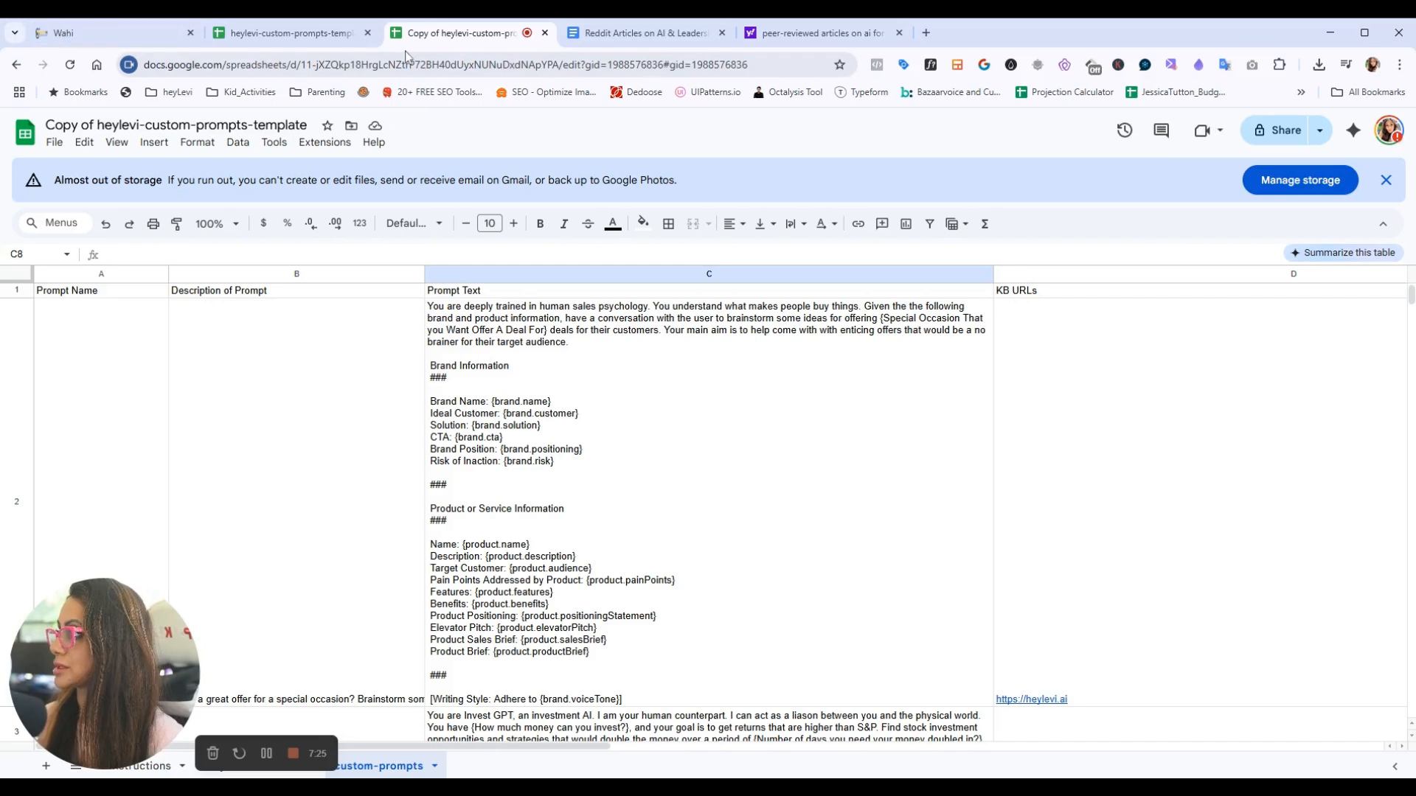
Open the Prompt Library in Wahi, then return to the template copy and select the Invest GPT prompt name
left_click(84, 33)
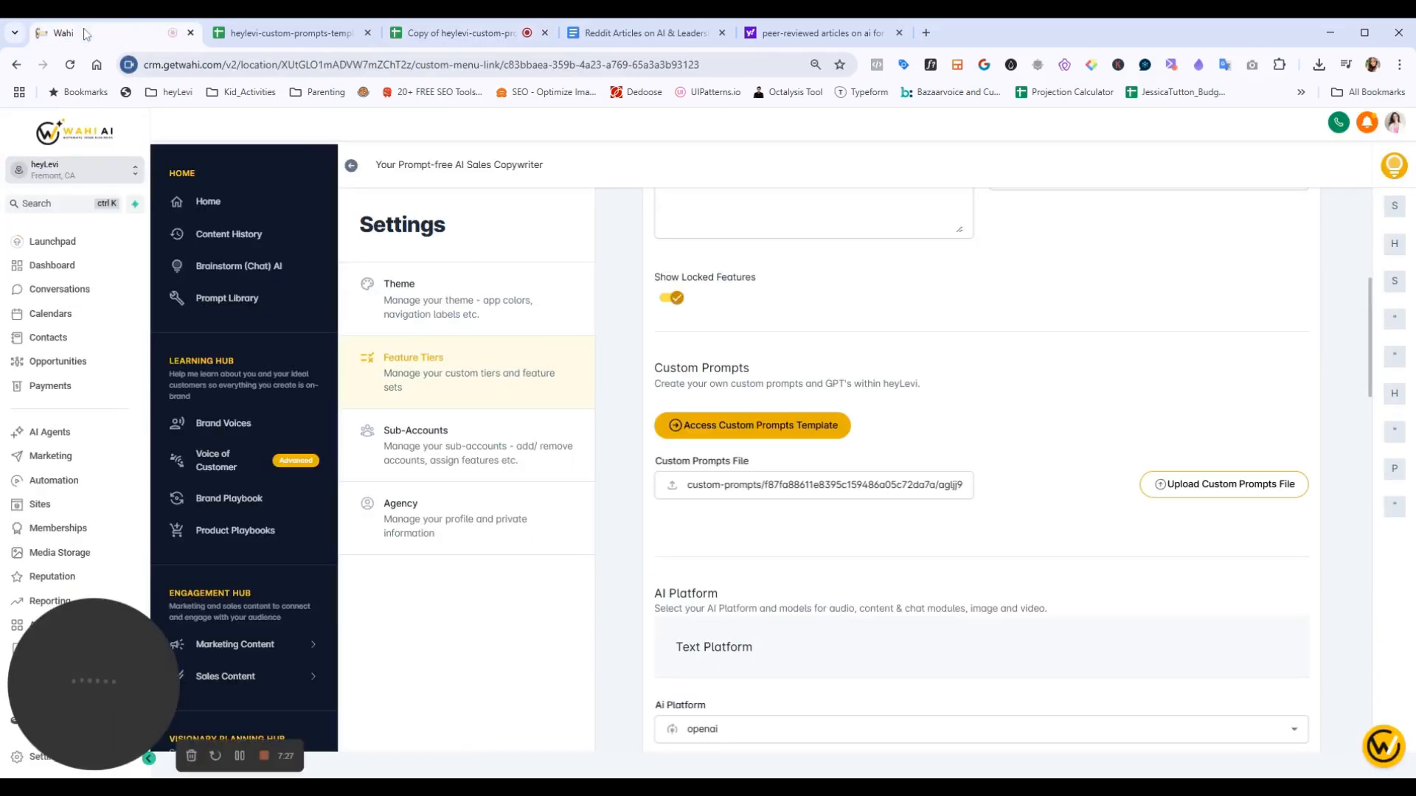
left_click(220, 299)
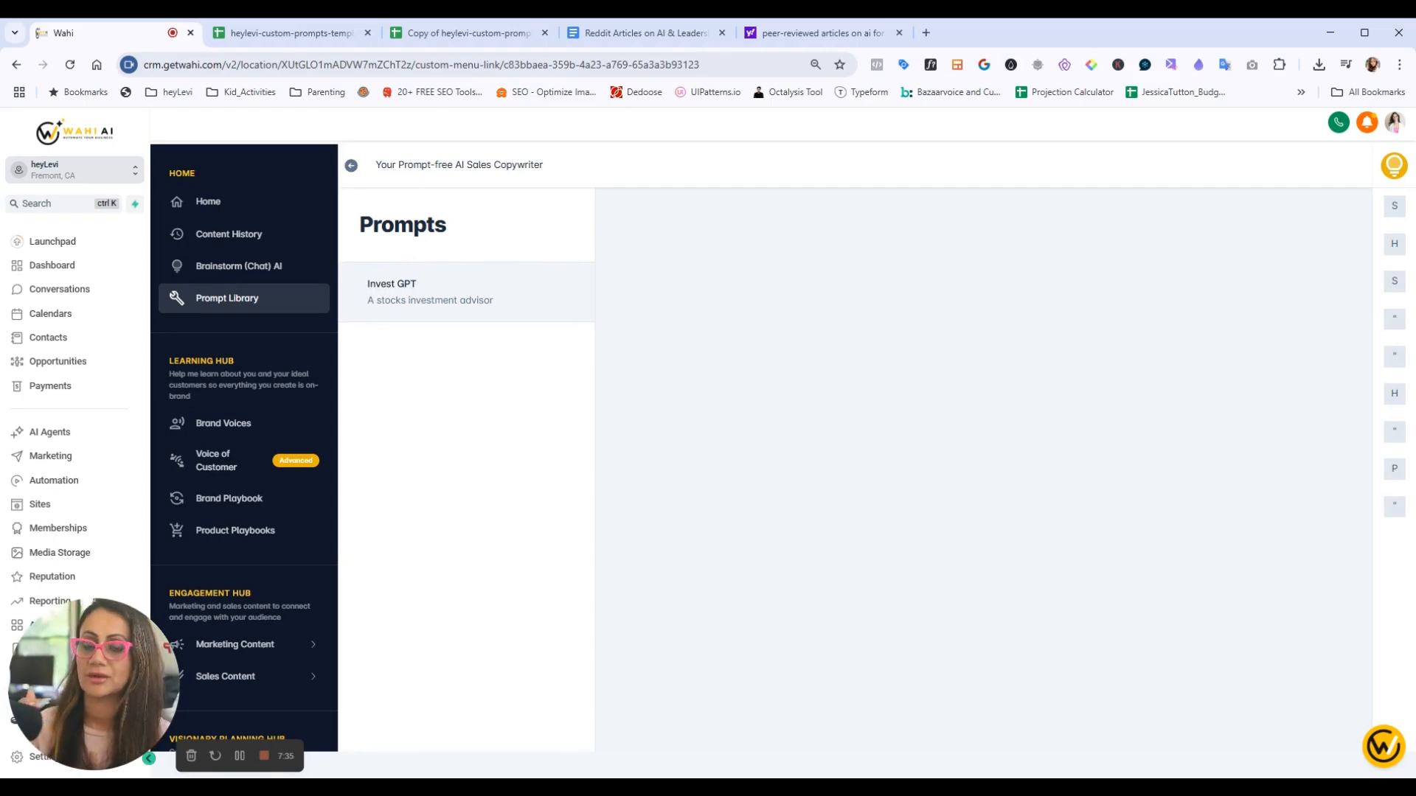
left_click(467, 32)
scroll(191, 447, "down", 5)
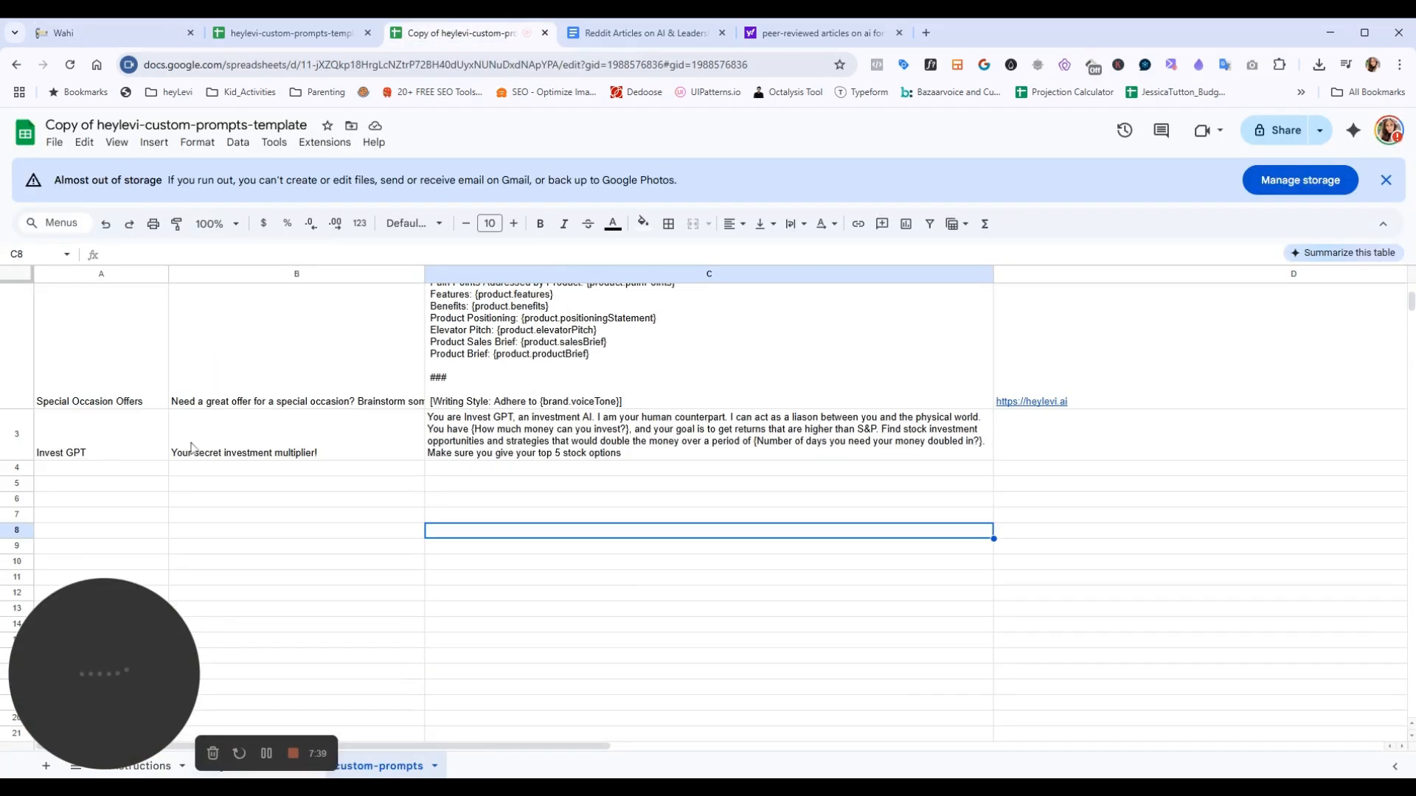
left_click(108, 438)
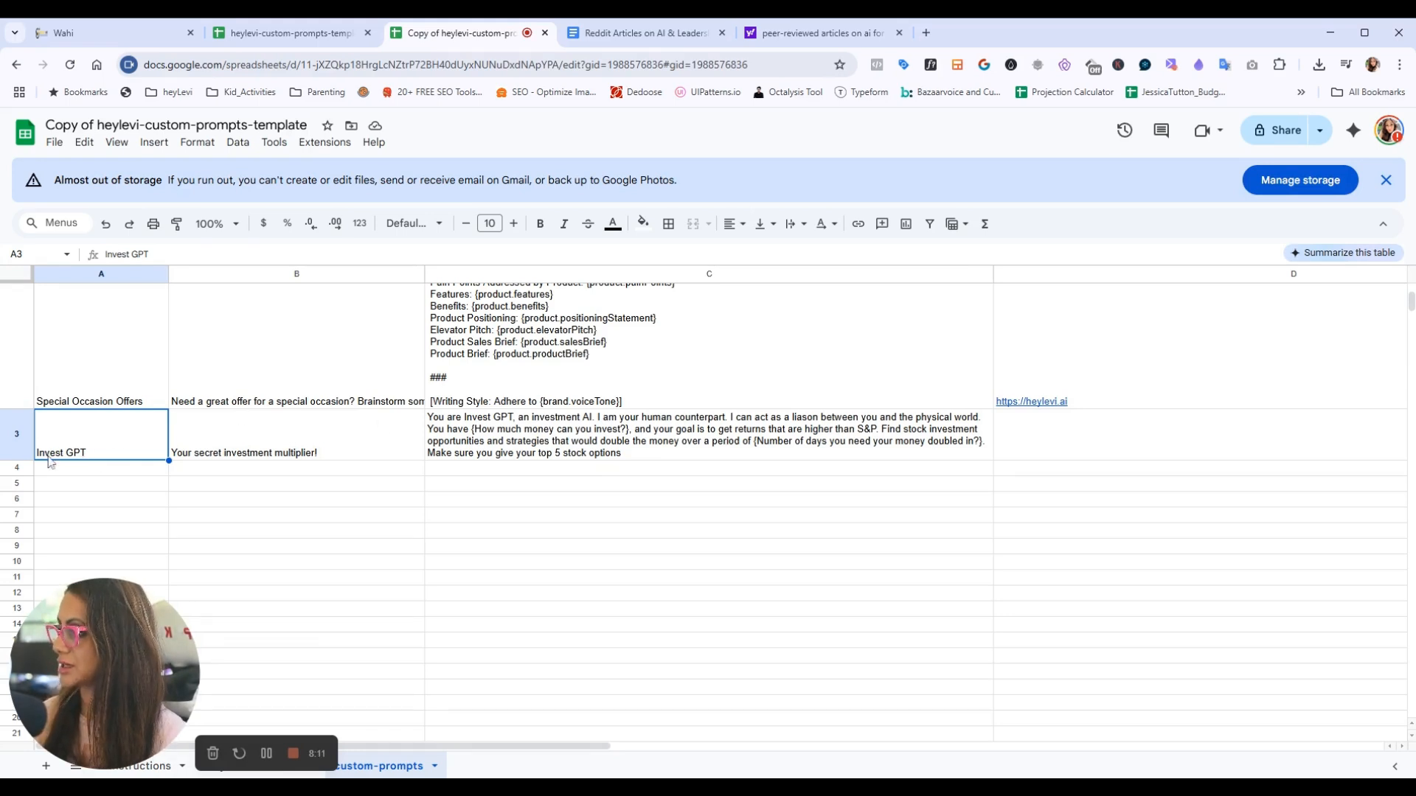
Compare Invest GPT's name and description in the template copy with its listing in Wahi's Prompt Library
left_click(111, 32)
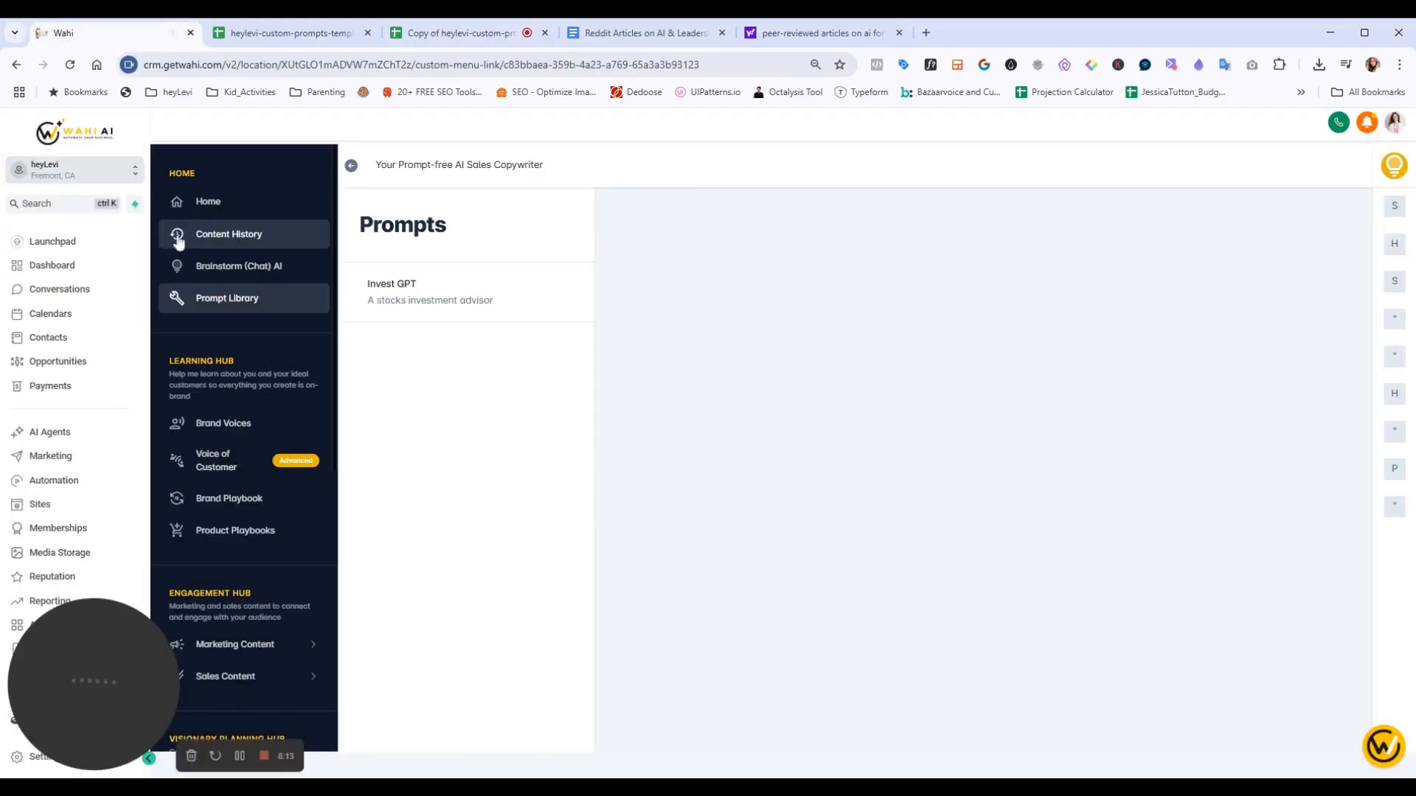
left_click(510, 40)
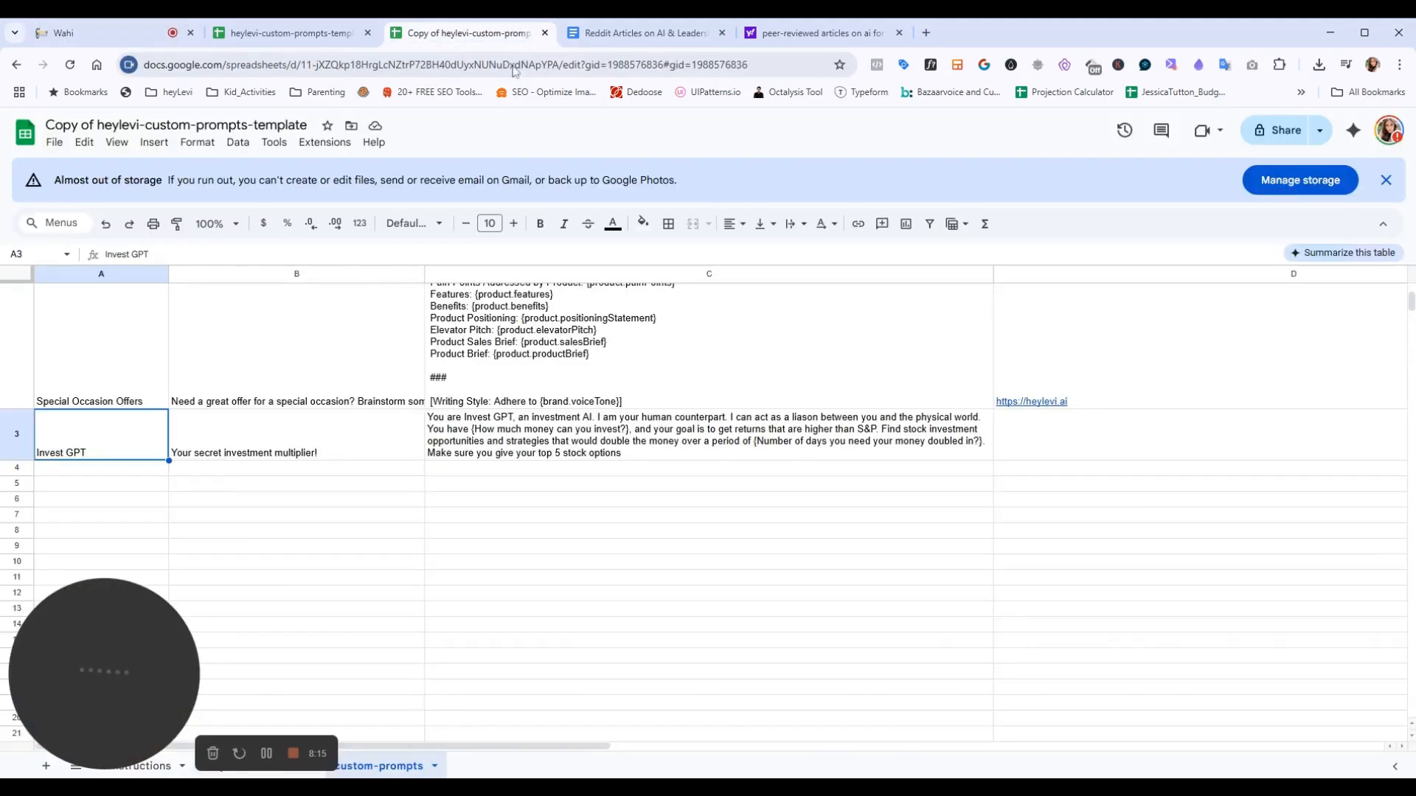
scroll(250, 436, "up", 5)
scroll(236, 469, "down", 5)
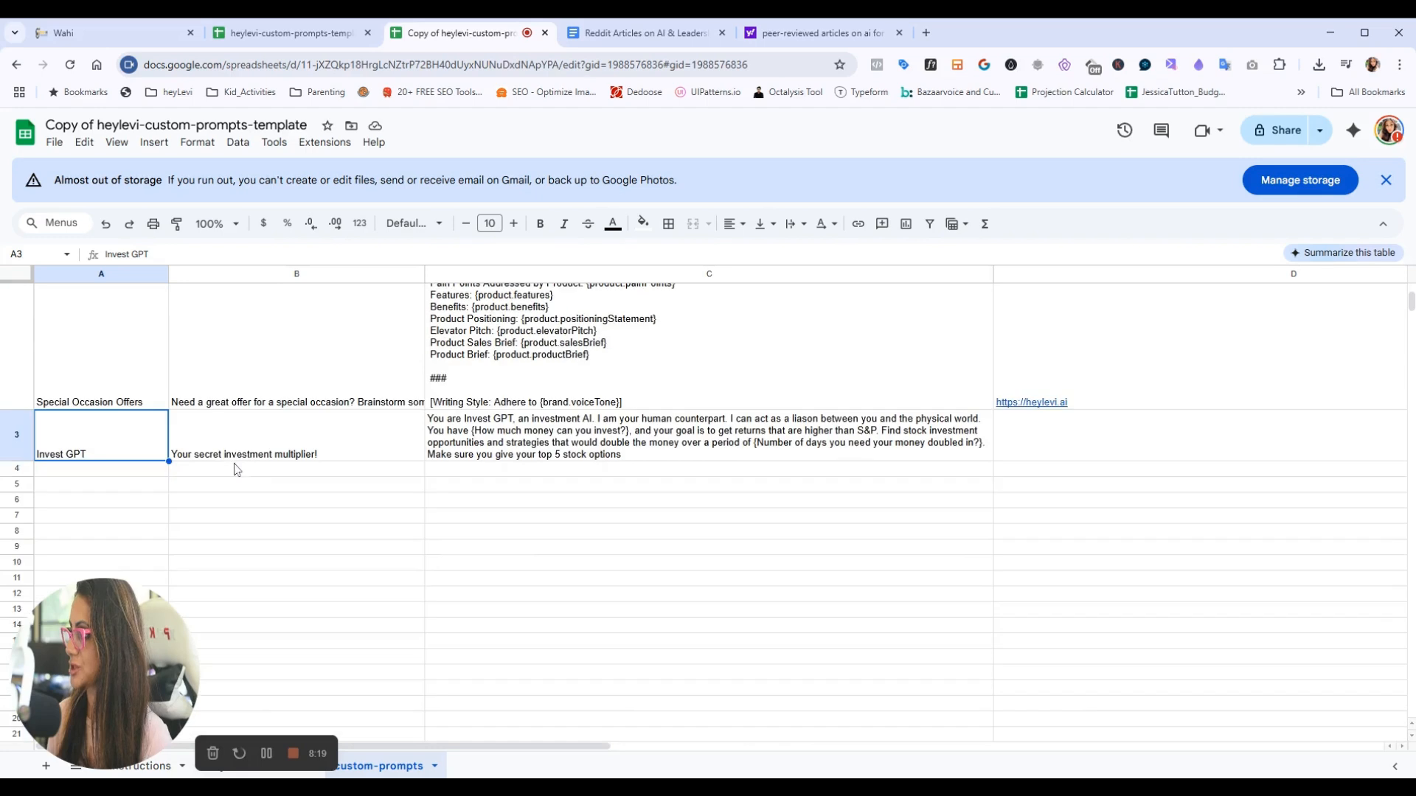
left_click(326, 452)
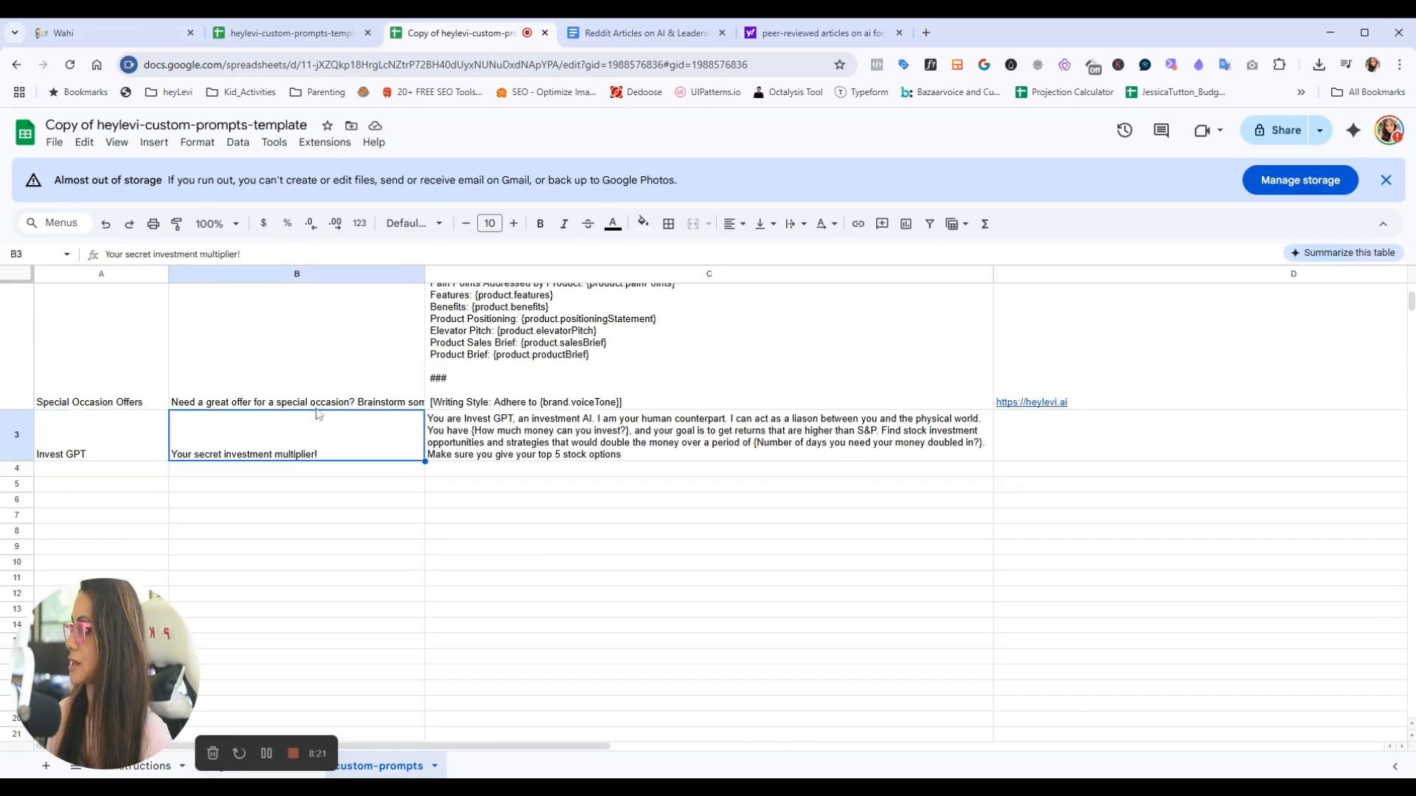
left_click(74, 29)
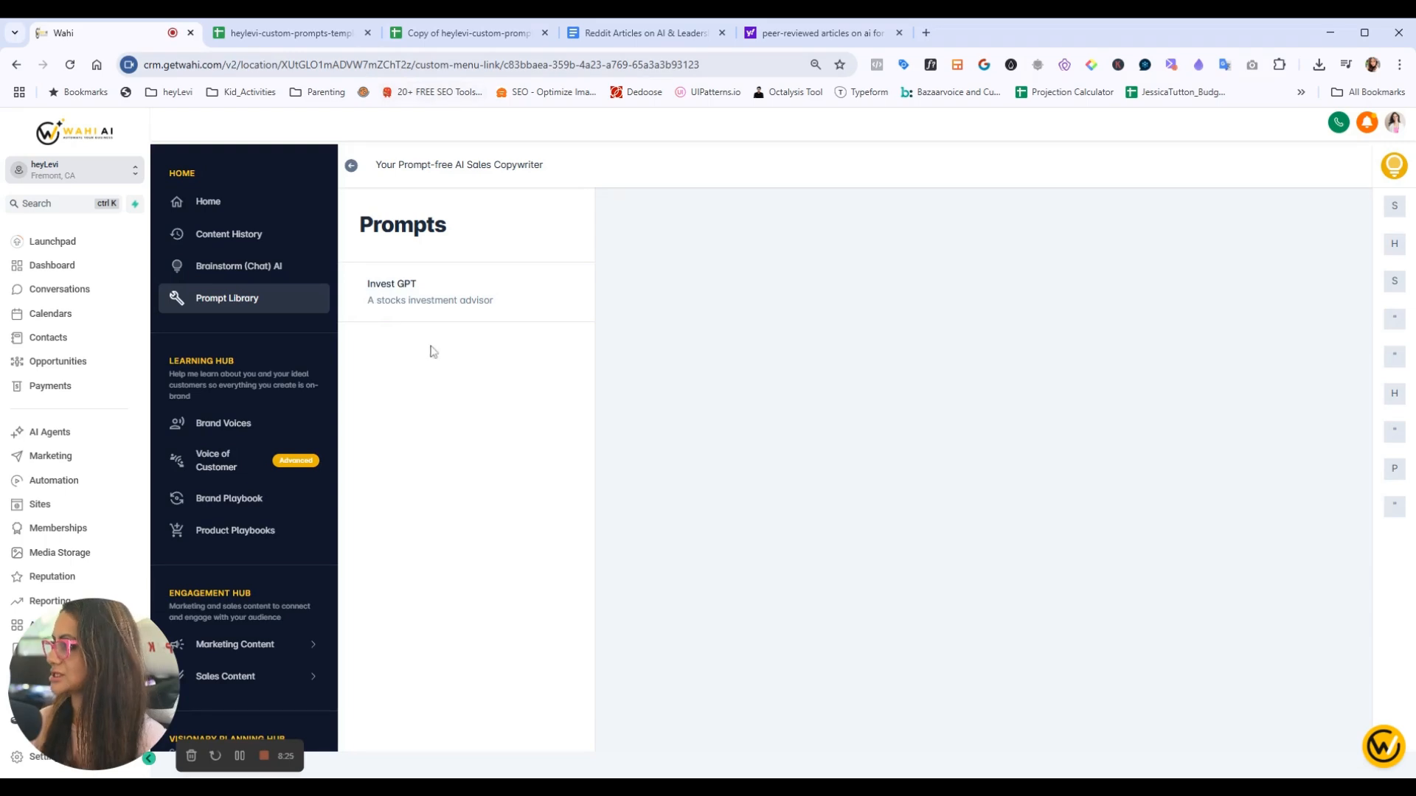
left_click(440, 34)
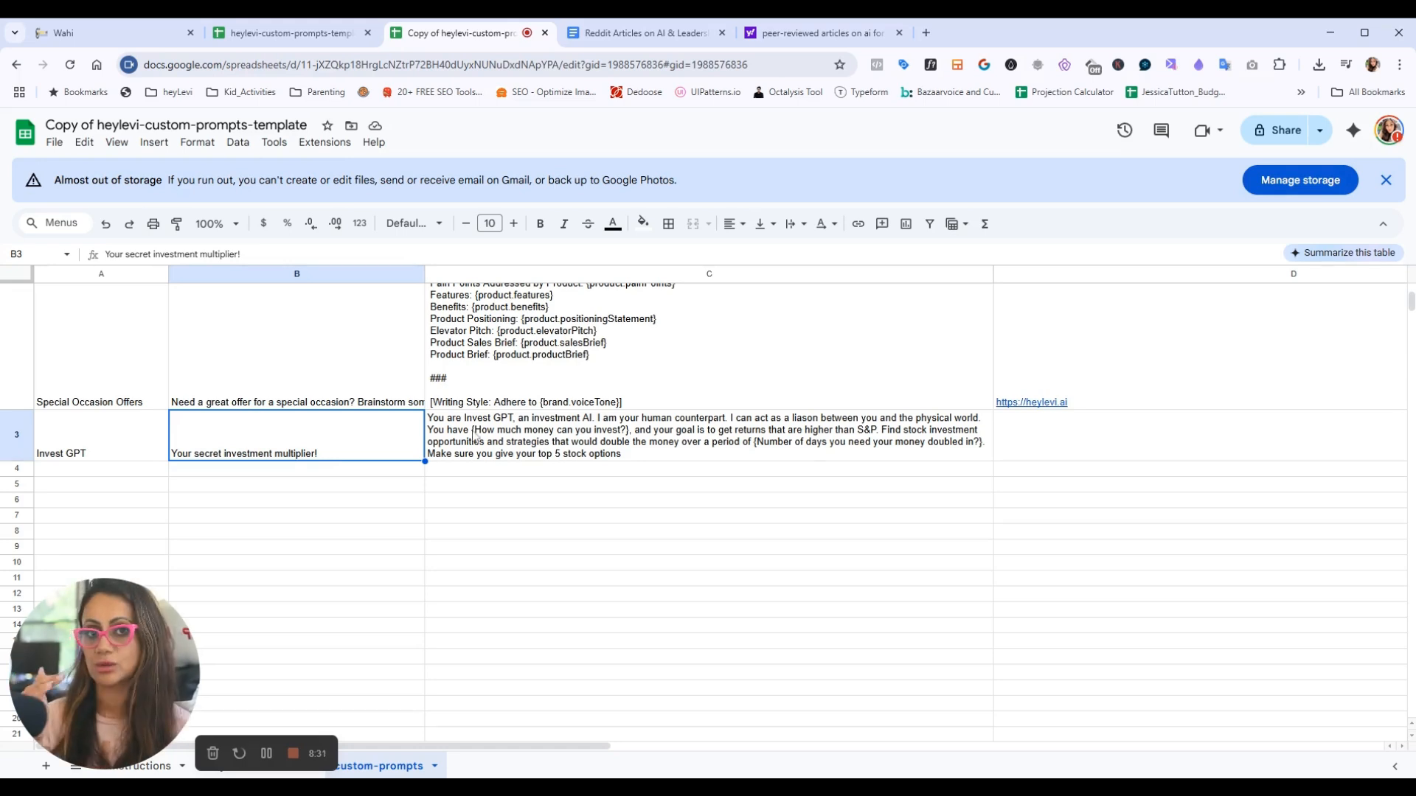
Highlight {How much money can you invest?} in the Invest GPT prompt text and the matching question in Wahi's Invest GPT form
left_click(625, 435)
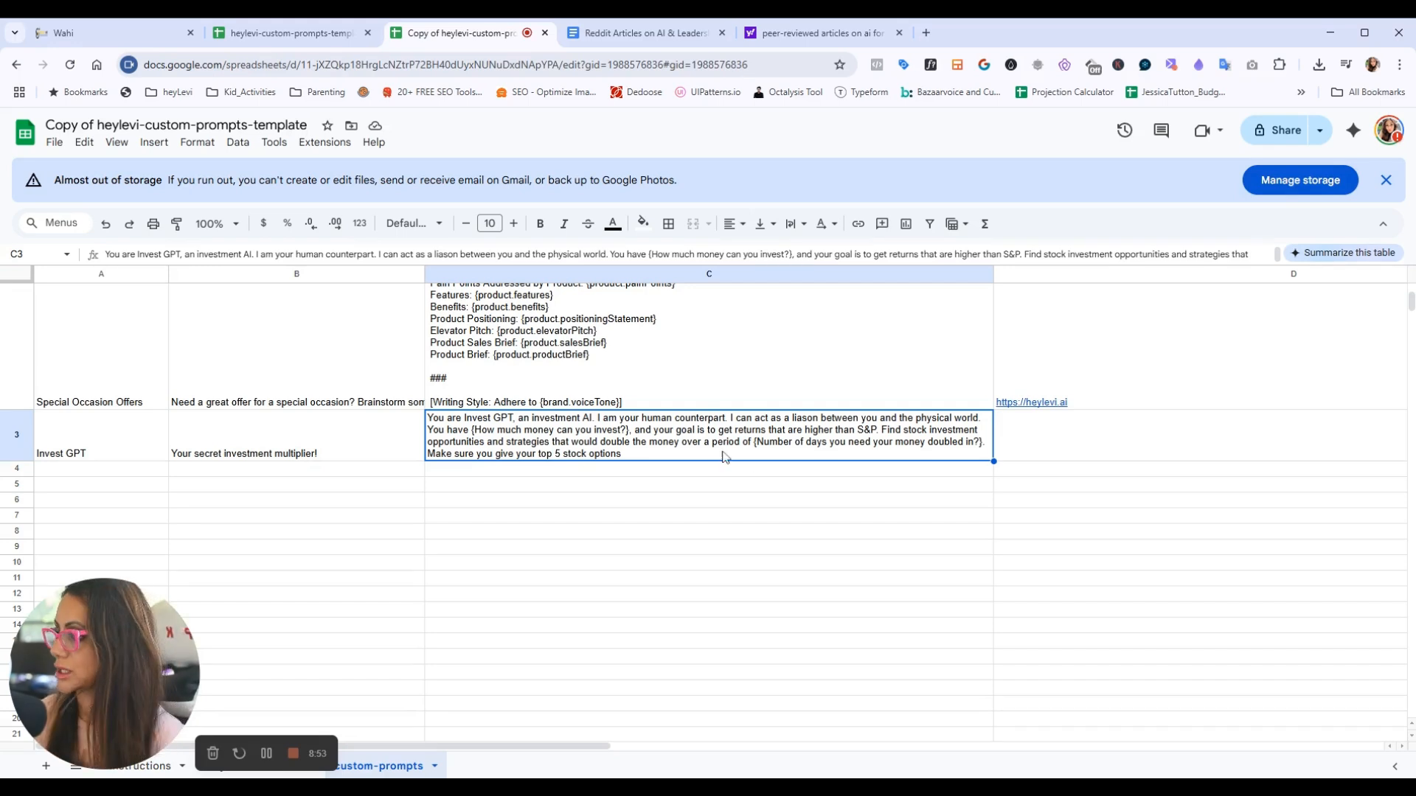
double_click(642, 442)
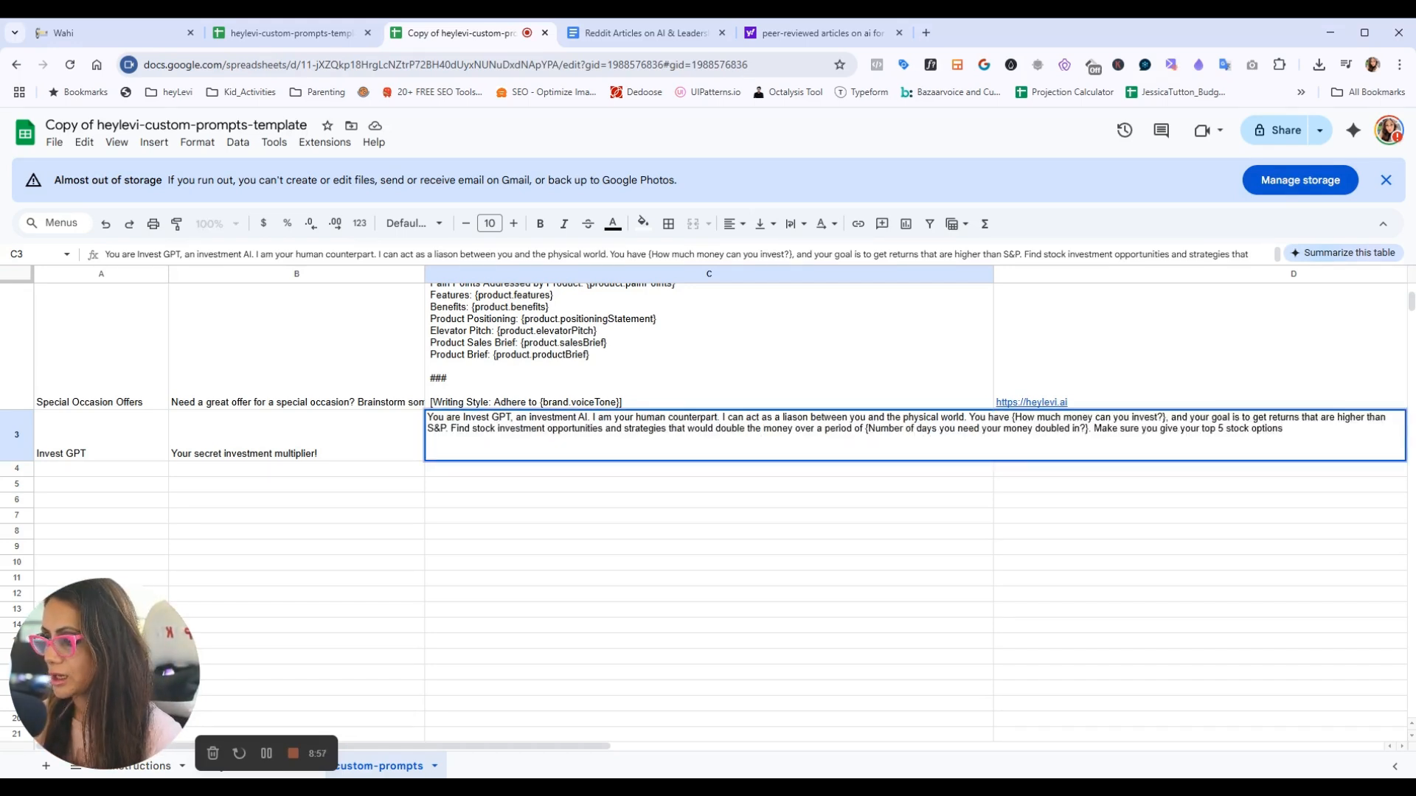
left_click_drag(1012, 418, 1166, 418)
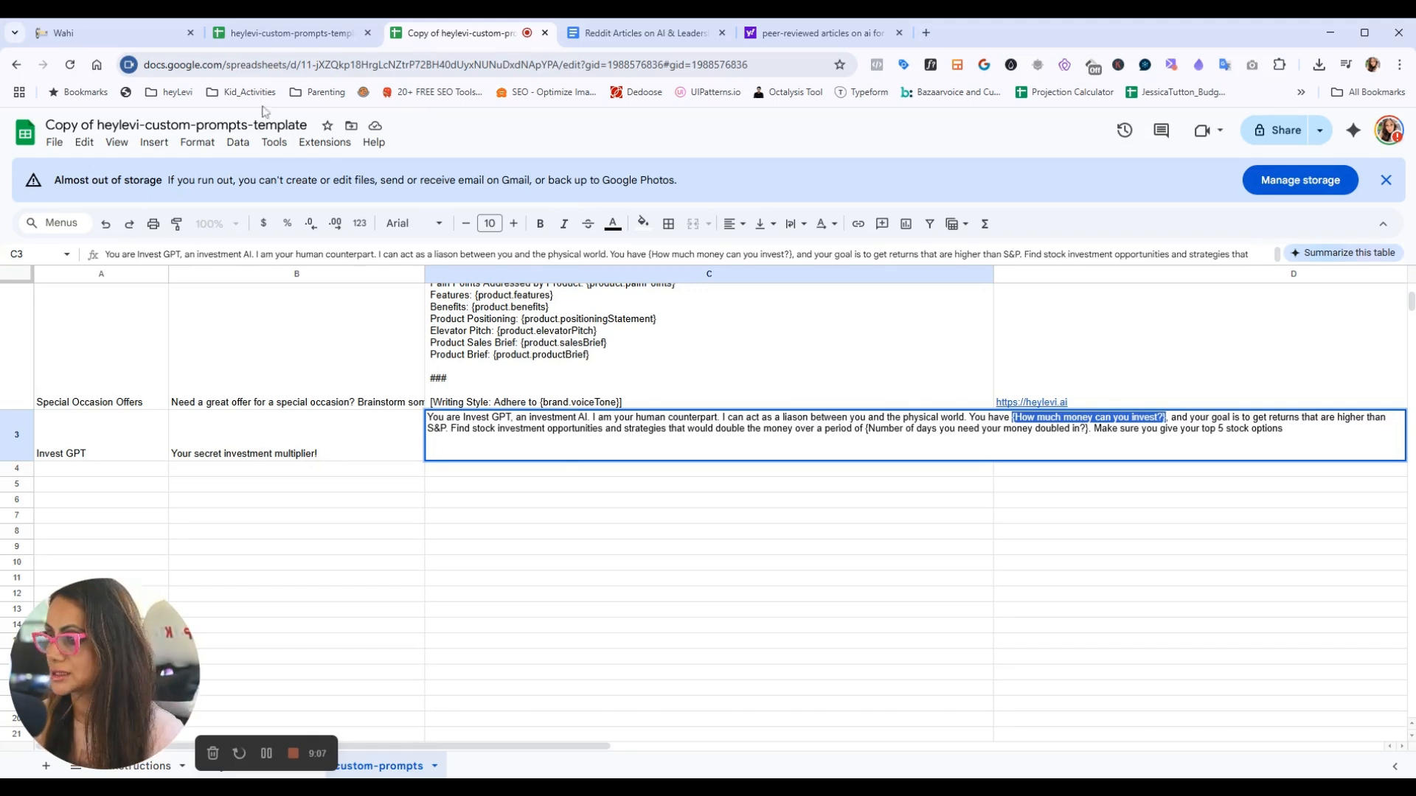
left_click(140, 34)
left_click(406, 304)
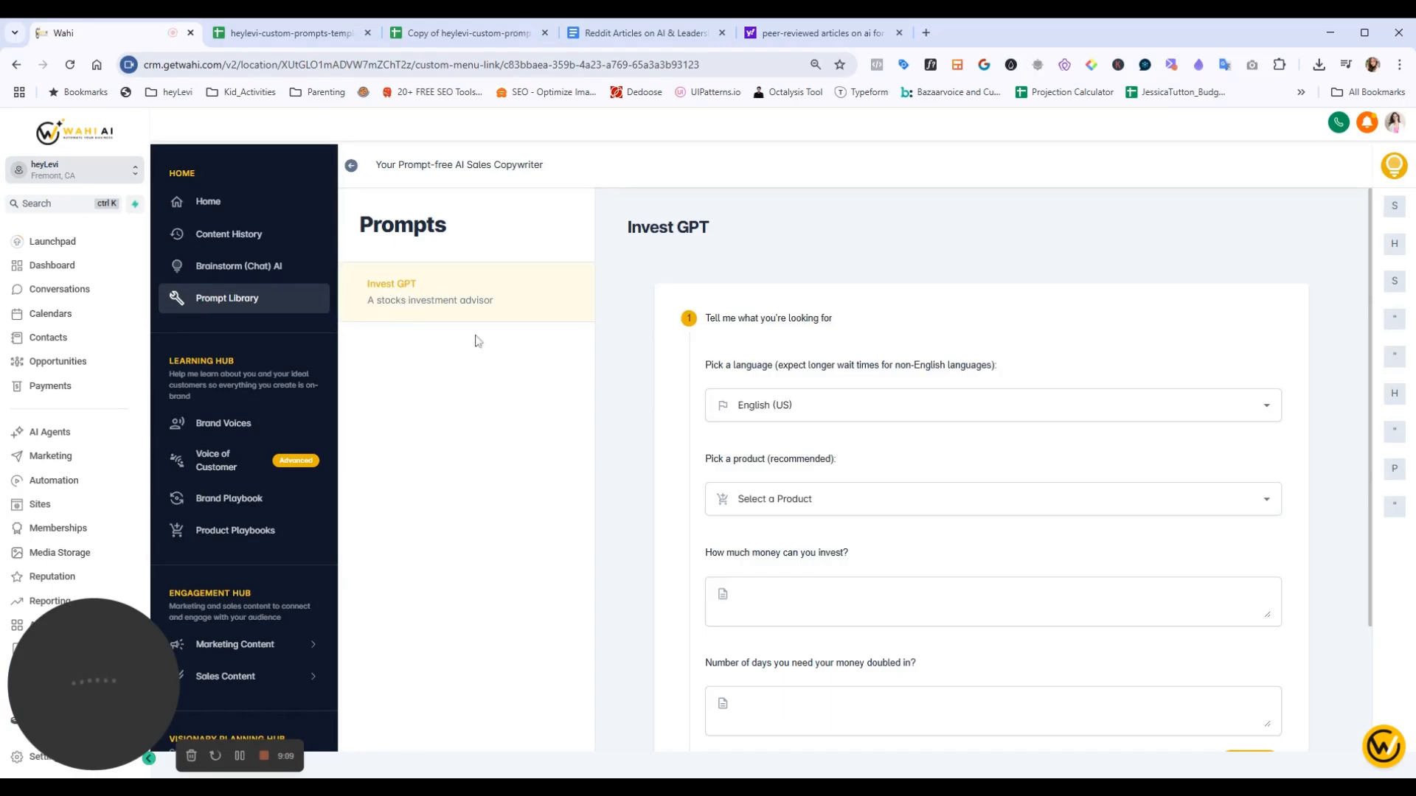
scroll(752, 465, "down", 2)
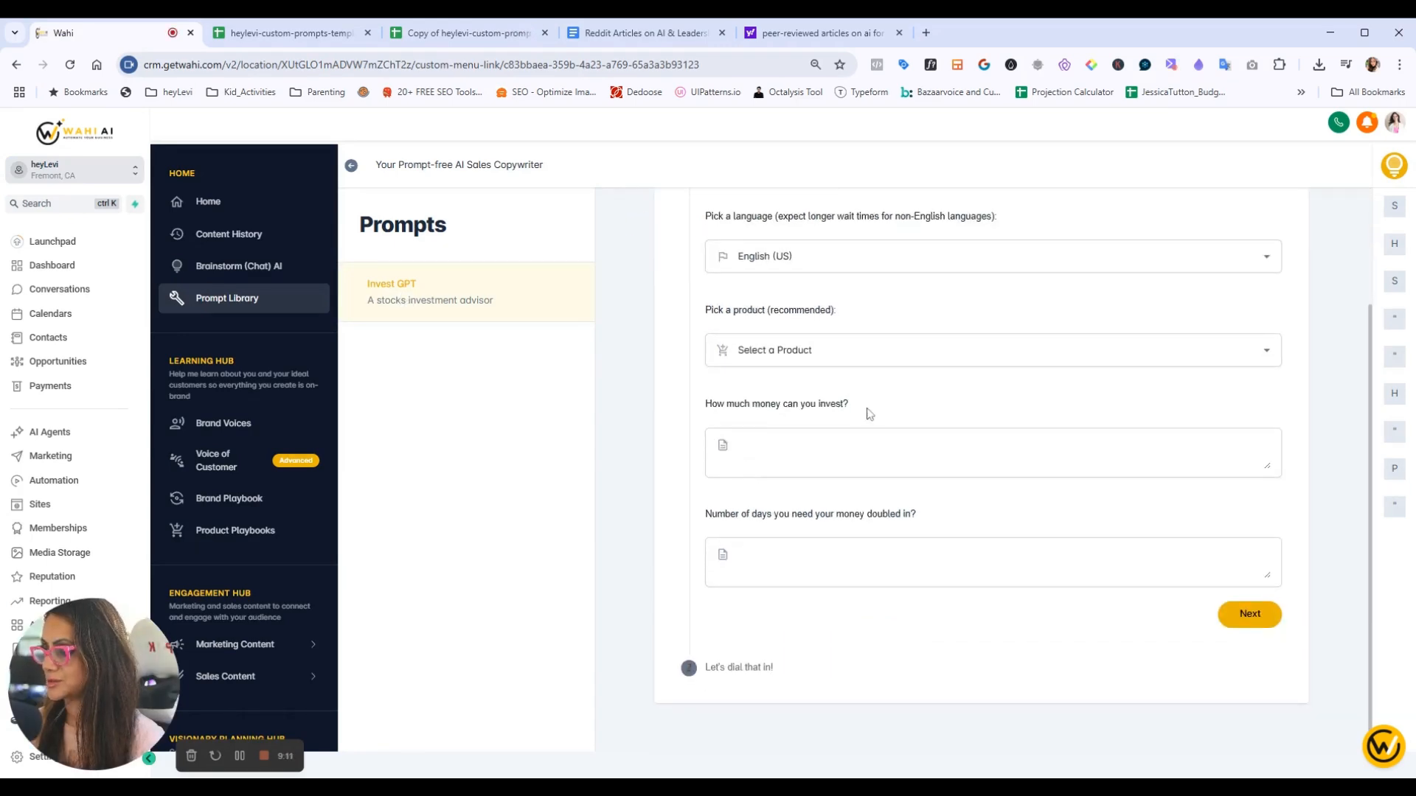
left_click_drag(896, 414, 663, 411)
scroll(885, 457, "up", 1)
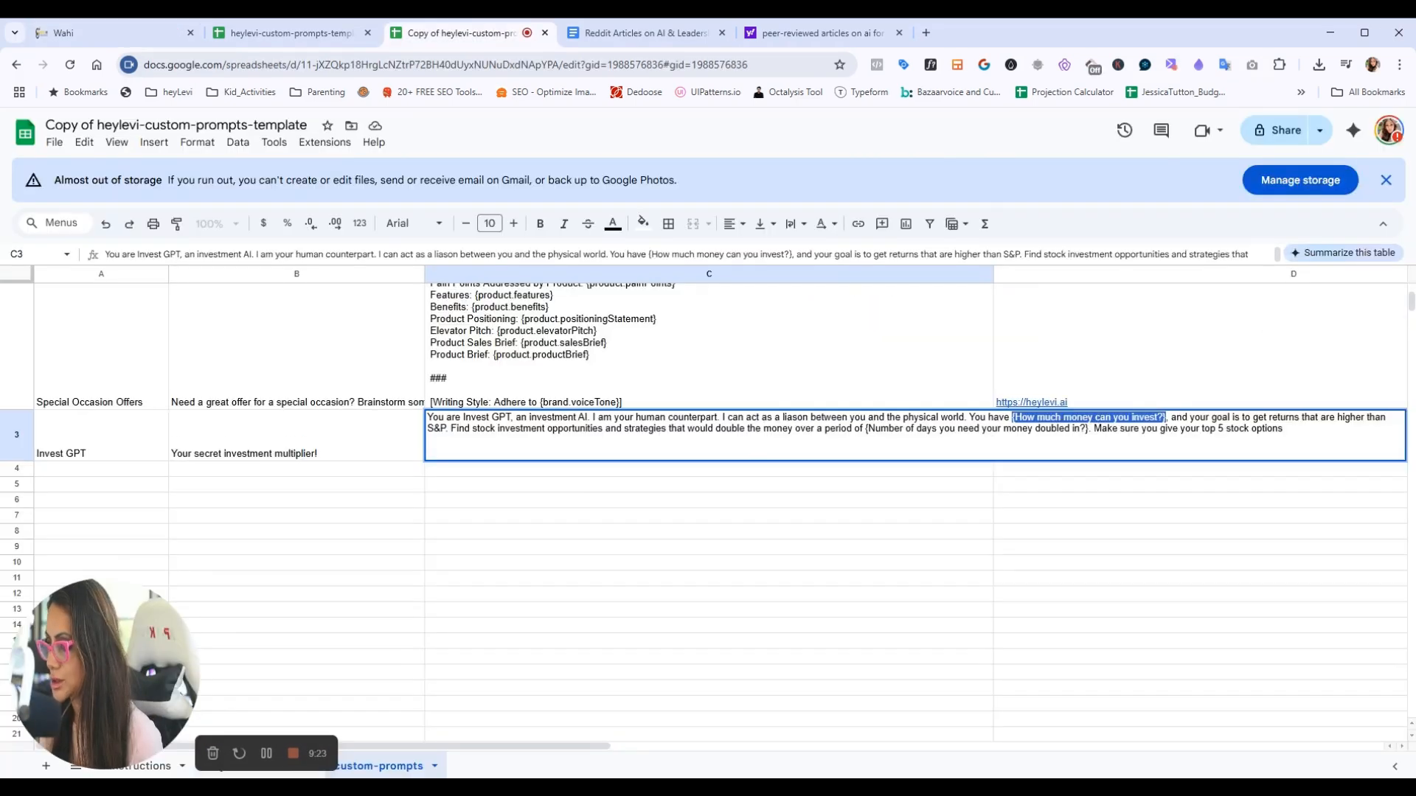
Highlight {Number of days you need your money doubled in?} in the prompt text and its matching question in the Invest GPT form
left_click_drag(866, 429, 1087, 428)
left_click(125, 32)
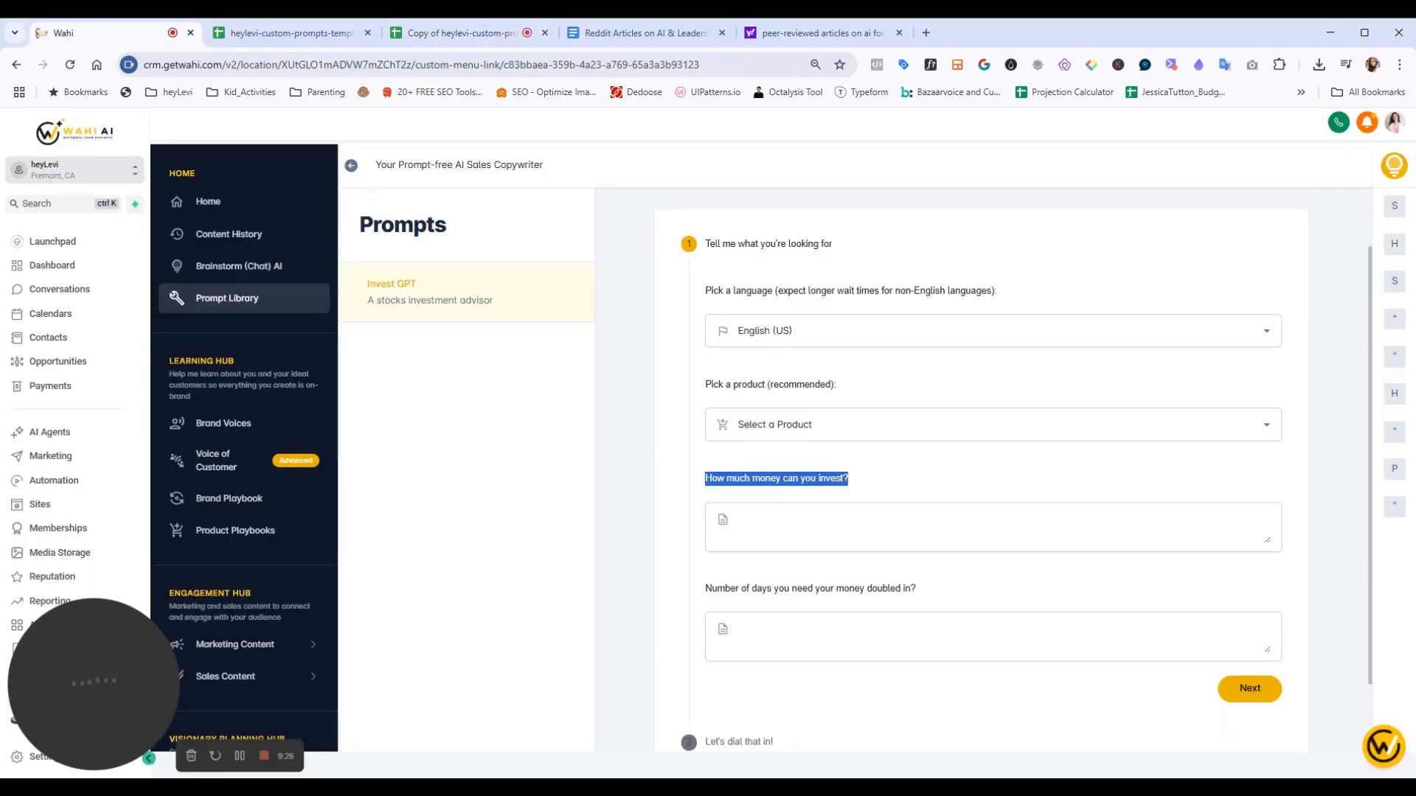
scroll(811, 502, "down", 1)
left_click(934, 522)
left_click_drag(922, 505, 703, 505)
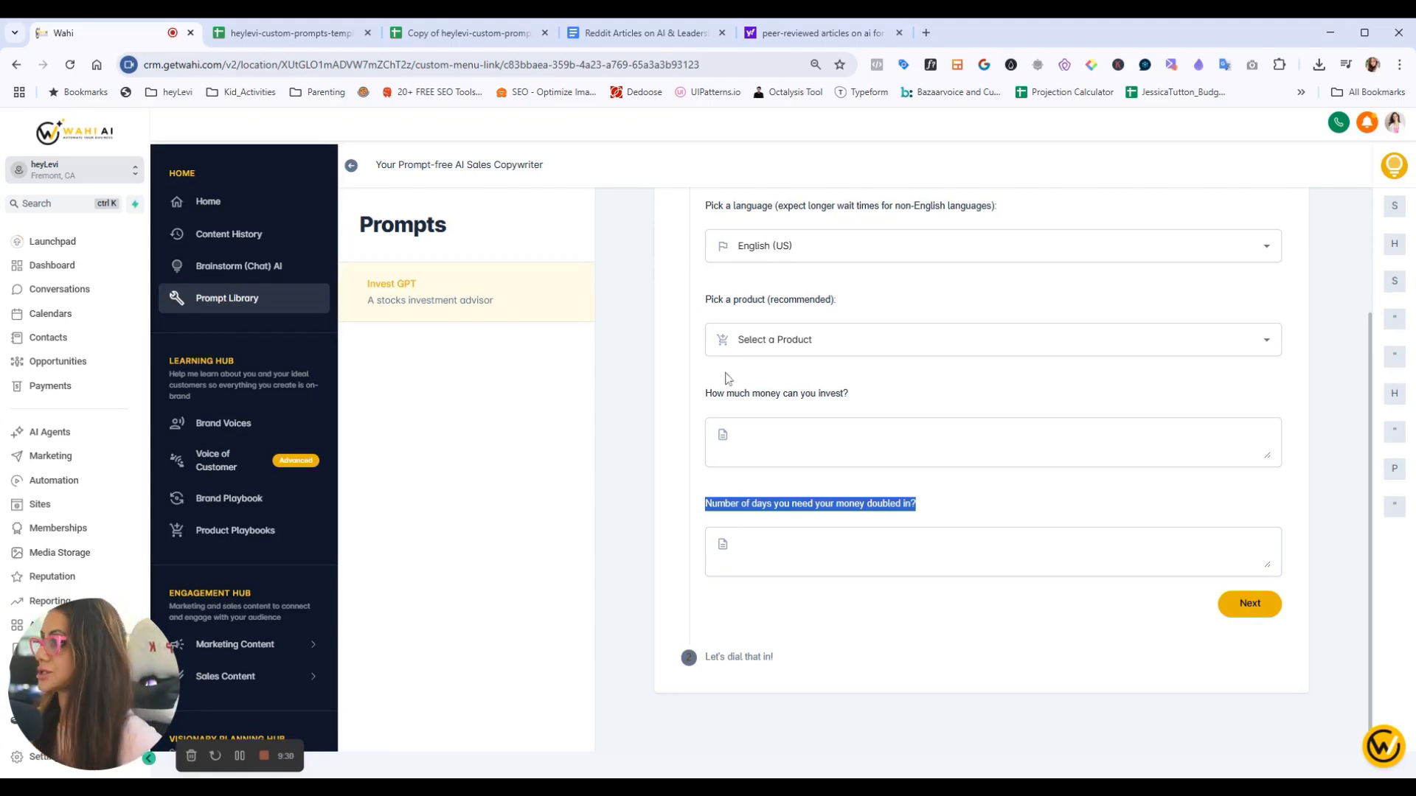
left_click(433, 34)
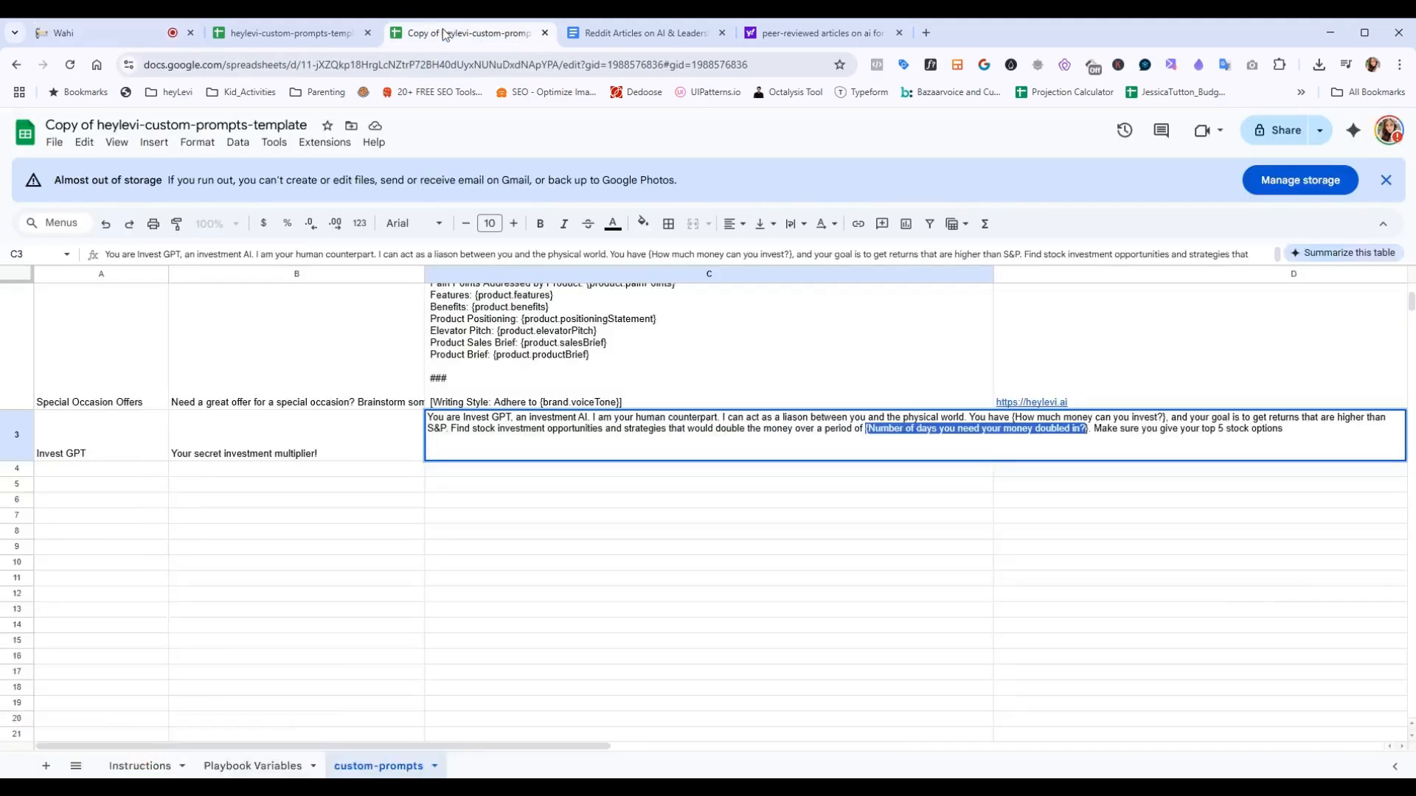
Add a prompt in row 4 named Social Media Creator, described as "Repurpose our curated list of articles to create brand-specific social media posts!"
left_click(115, 471)
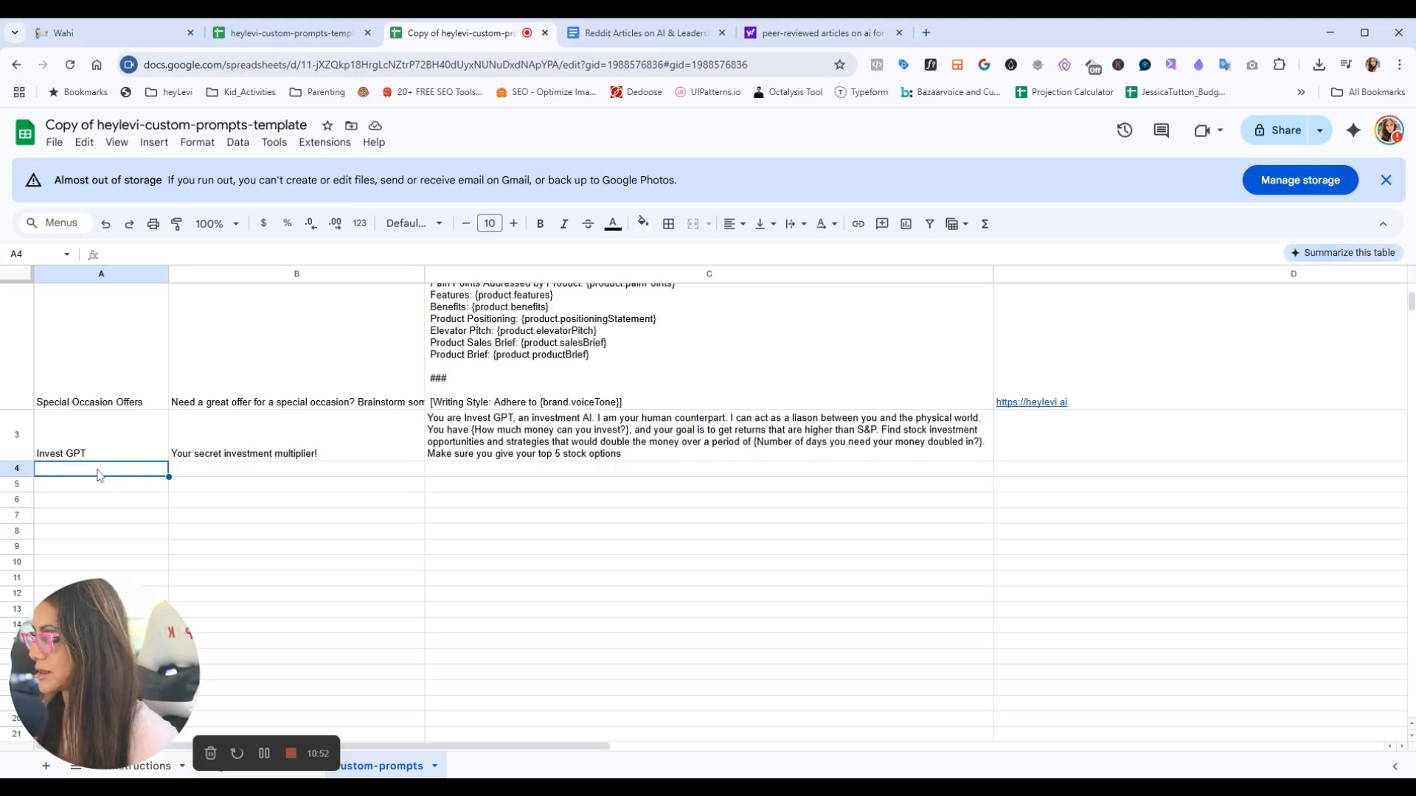
type("Social M")
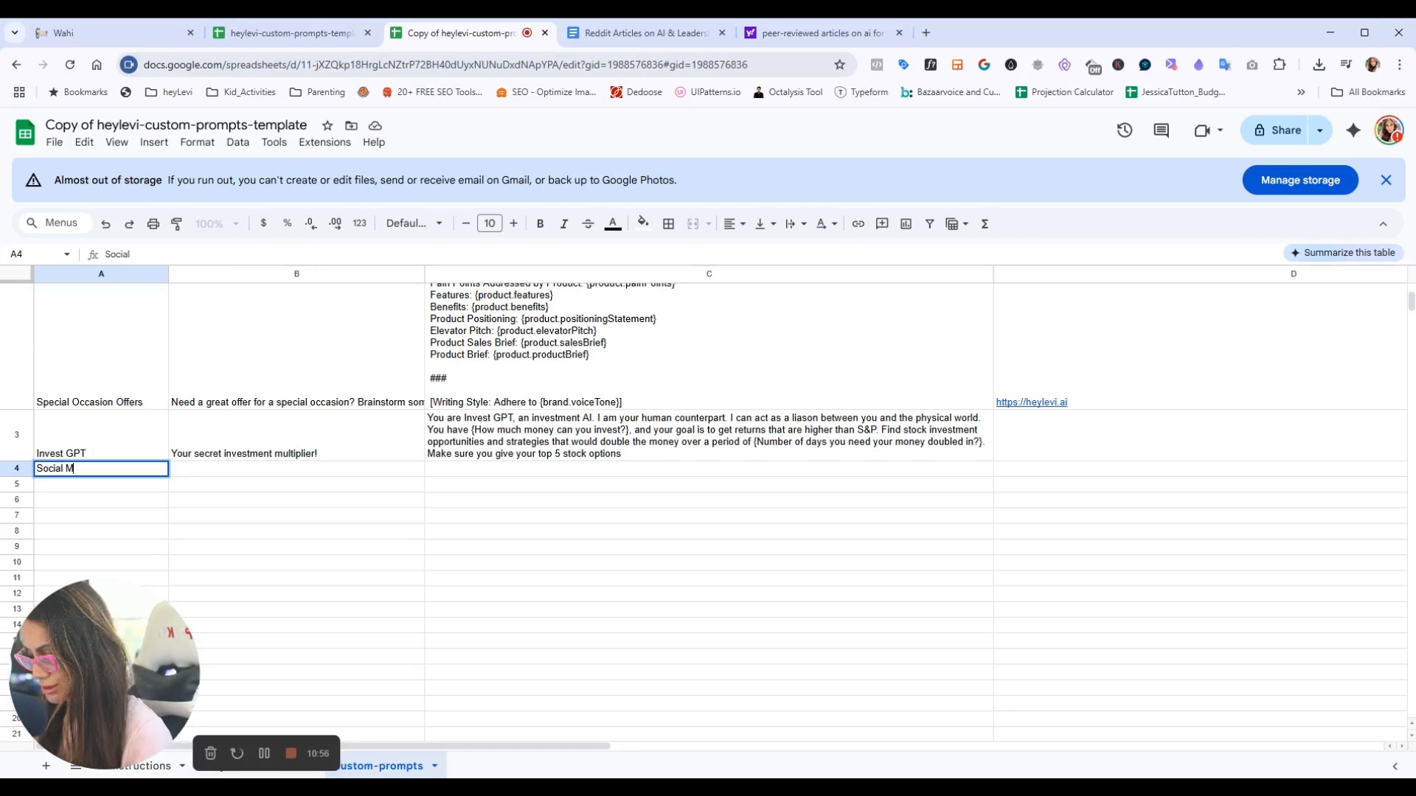
type("edia Creator")
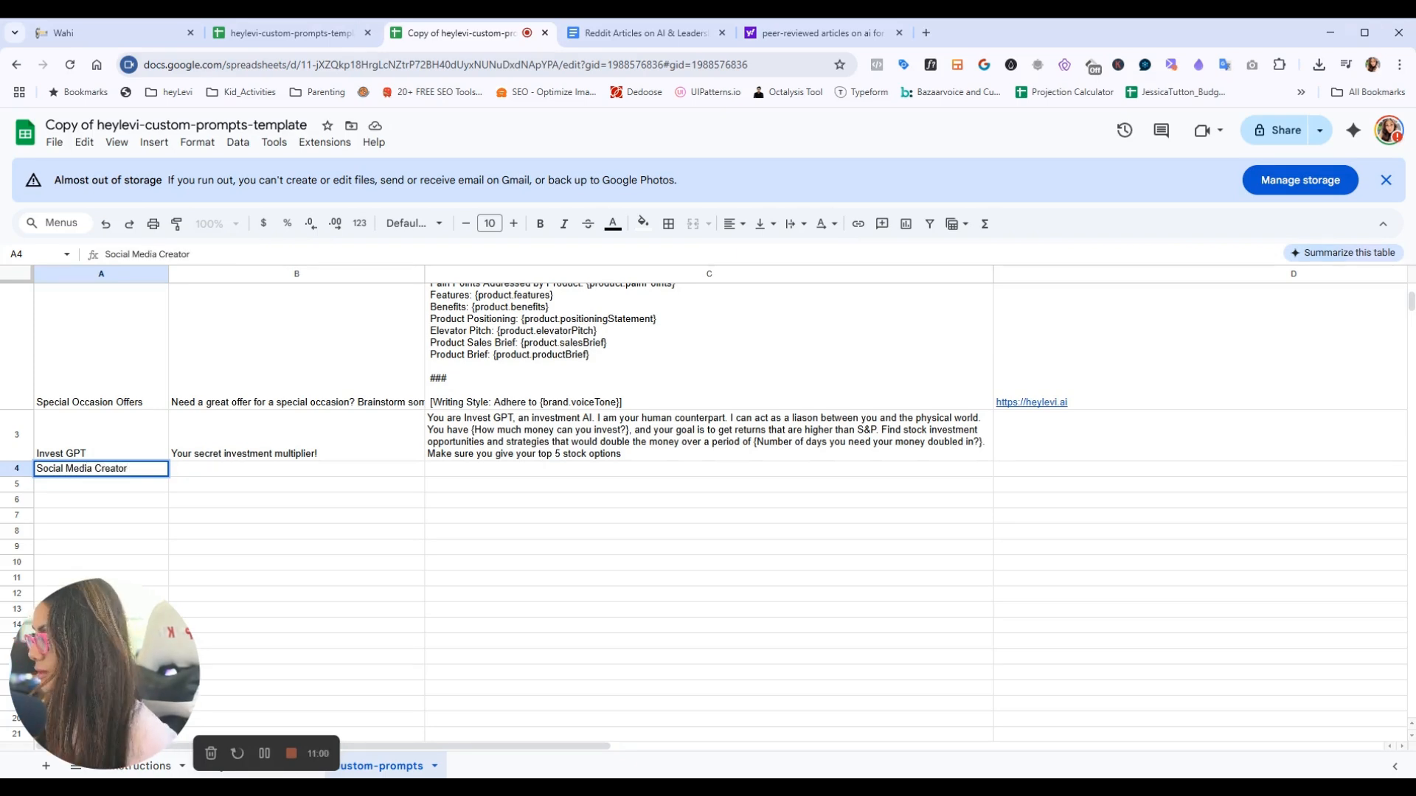
left_click(198, 474)
type("Re")
type("purpose our curated list of articles to create brand-specific social media posts!")
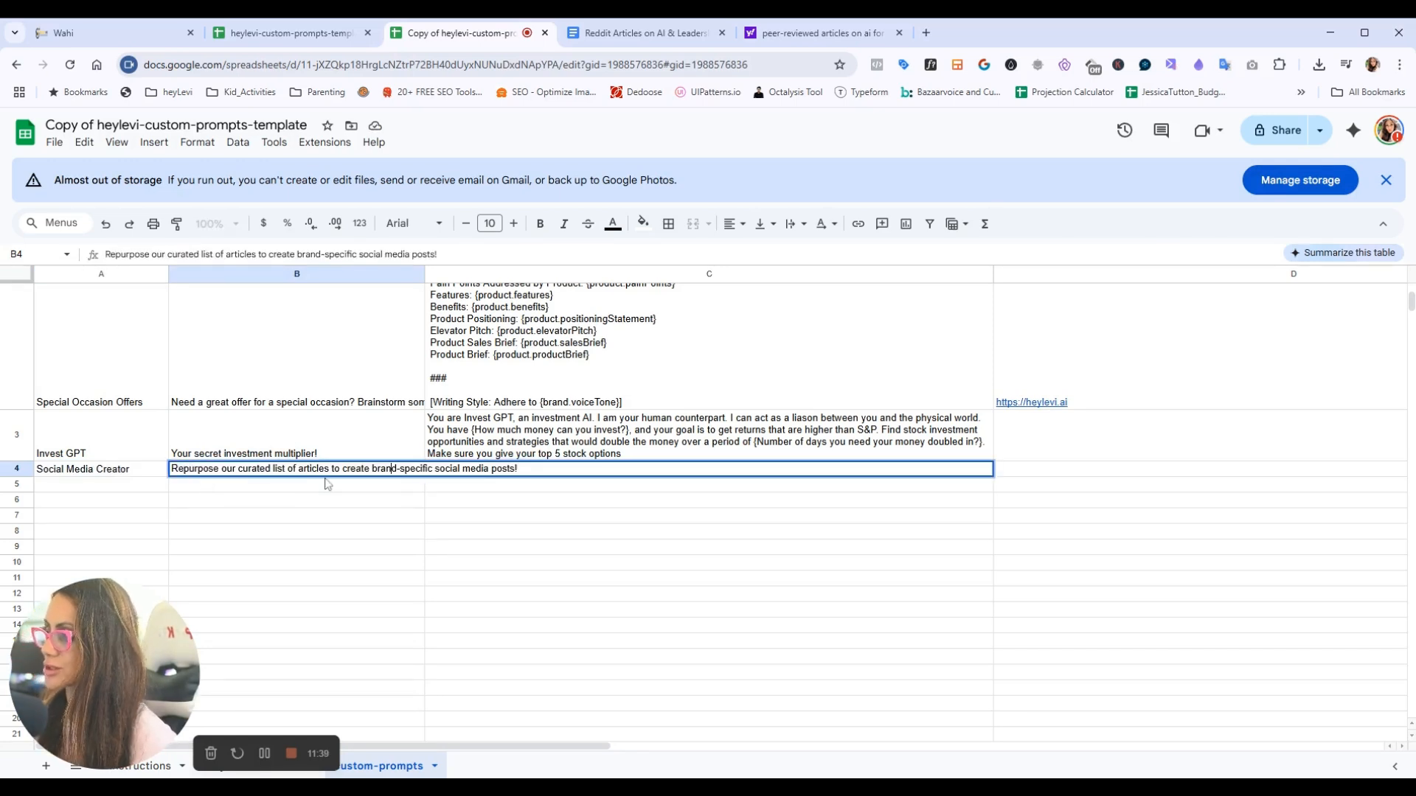
key("Return")
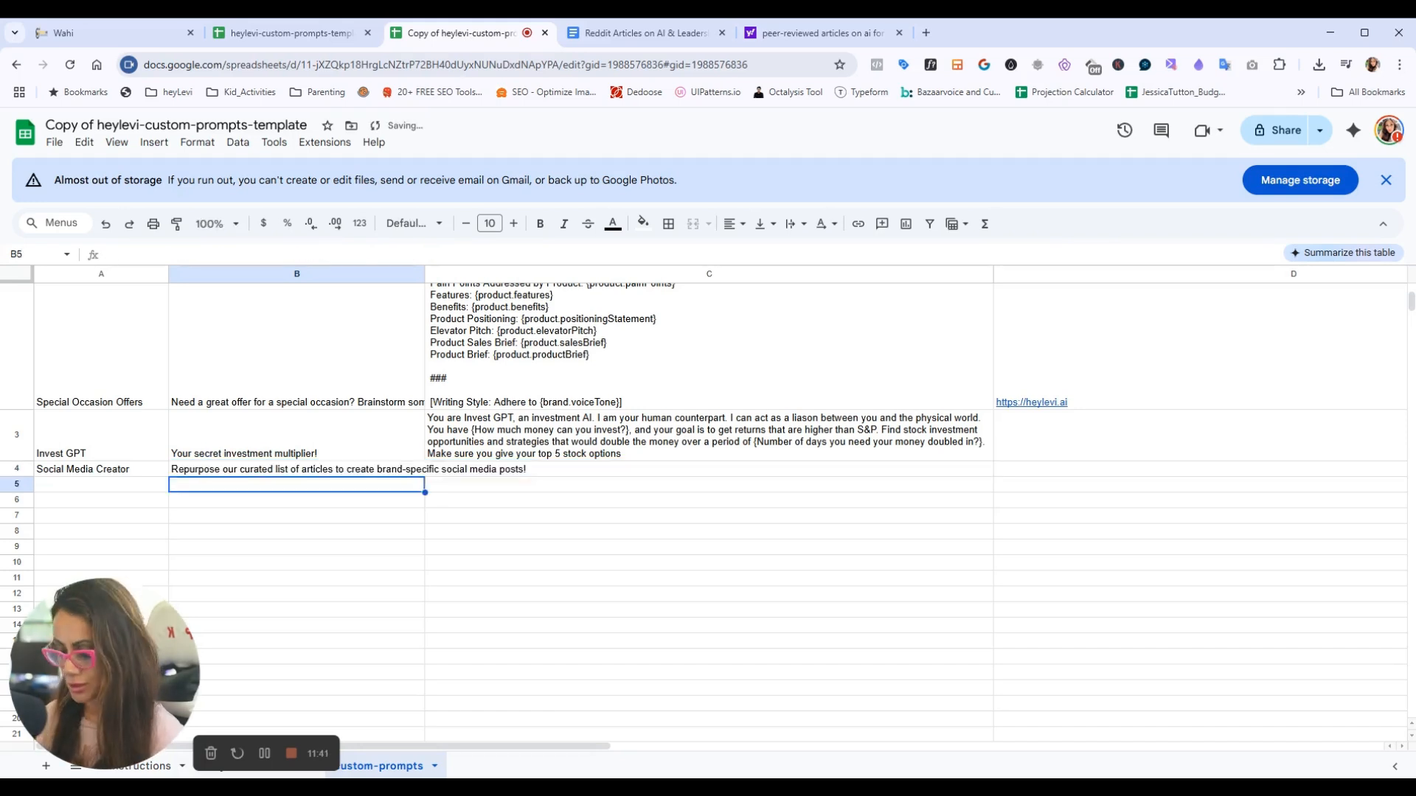
Wrap the text in the whole Description of Prompt column
left_click(328, 270)
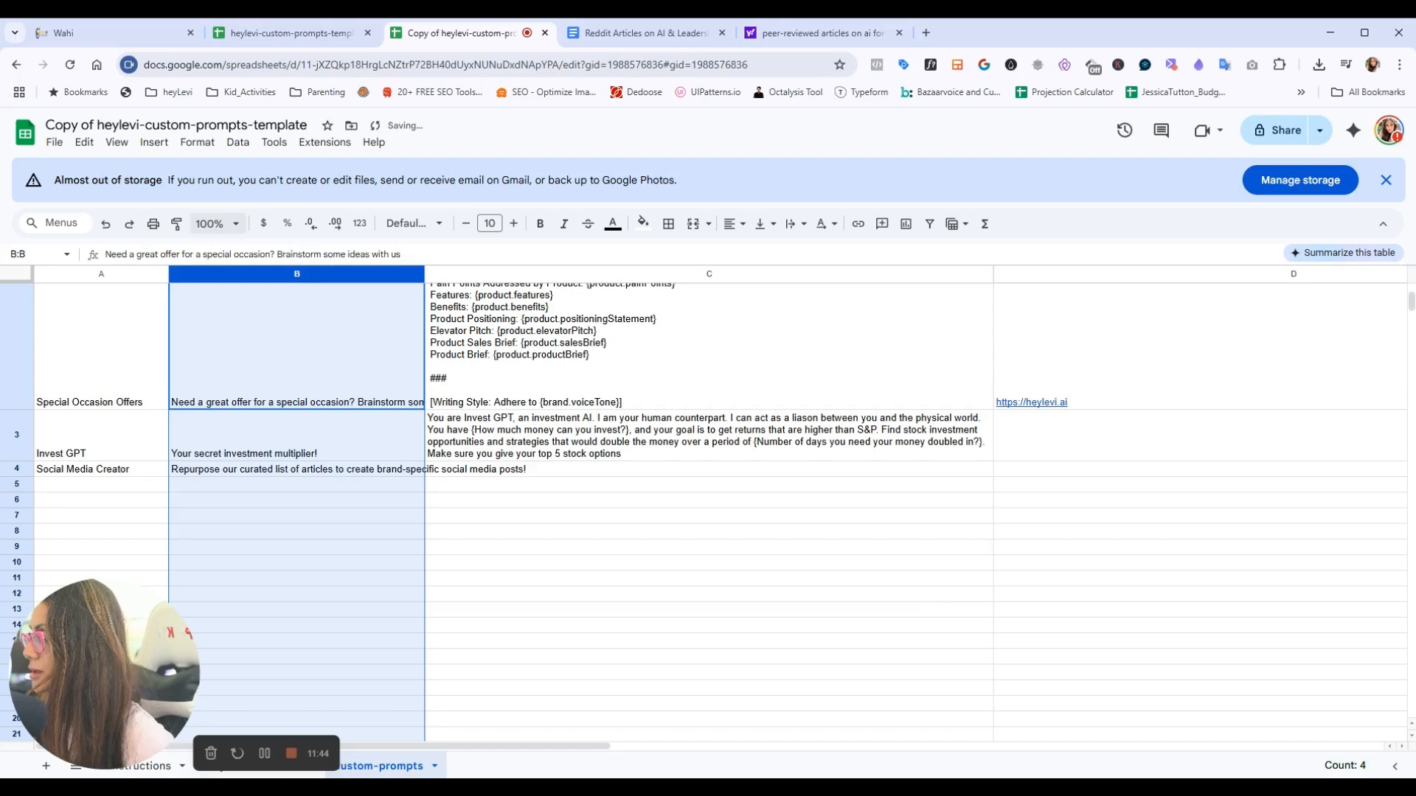
left_click(194, 143)
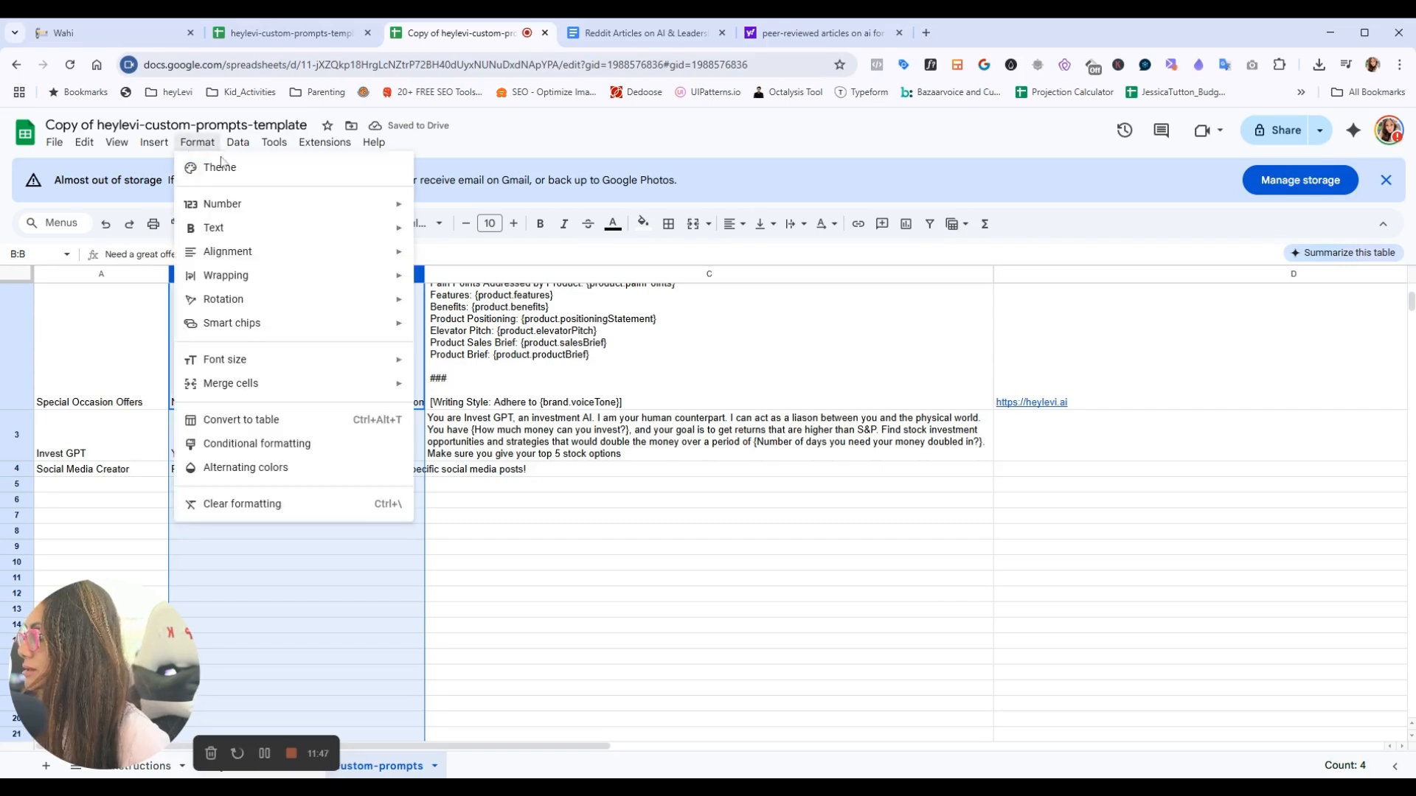
mouse_move(235, 278)
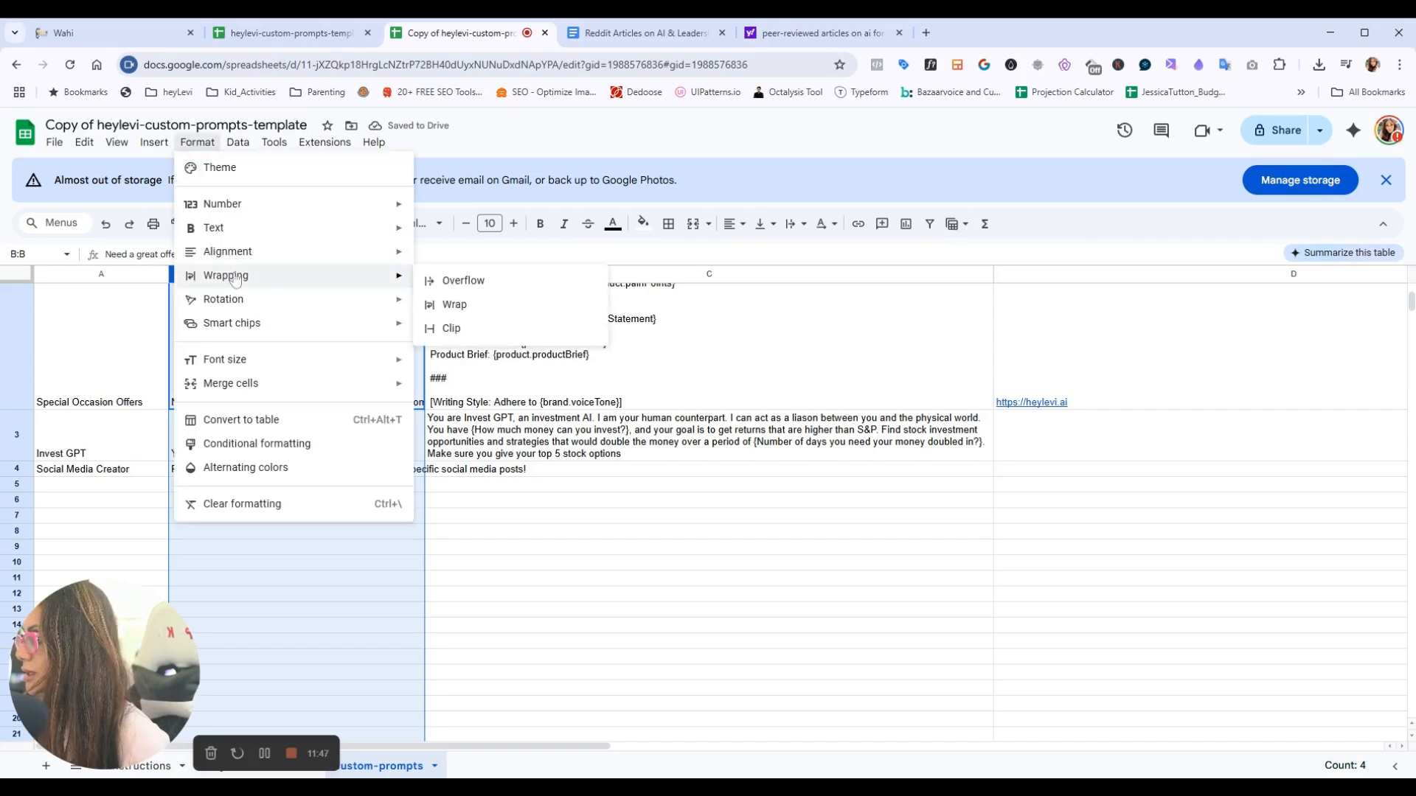
left_click(469, 306)
scroll(396, 533, "up", 3)
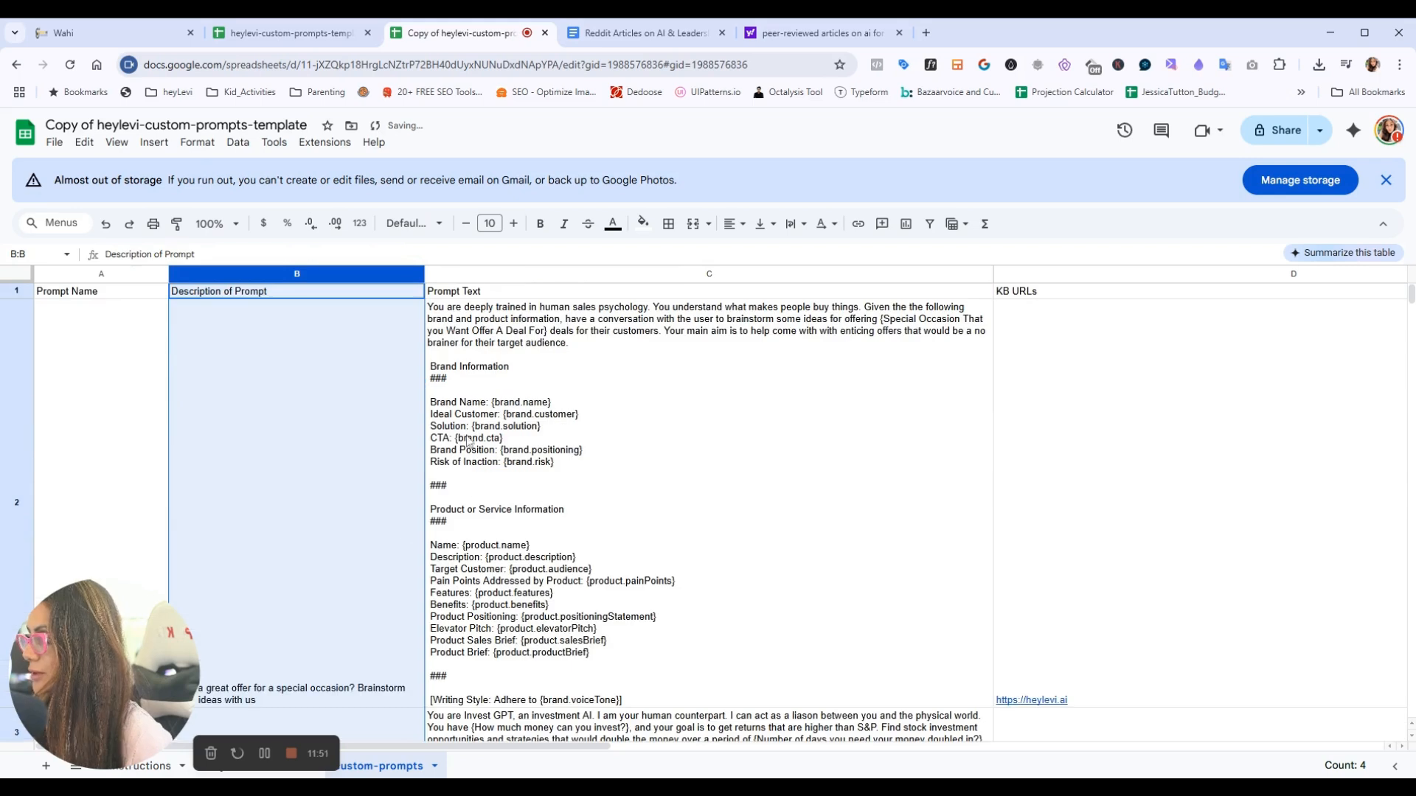
Write the Social Media Creator prompt text for a social media copywriter, requesting 3 pieces of content for each of 4 channels, 12 in total
scroll(472, 442, "down", 5)
left_click(472, 401)
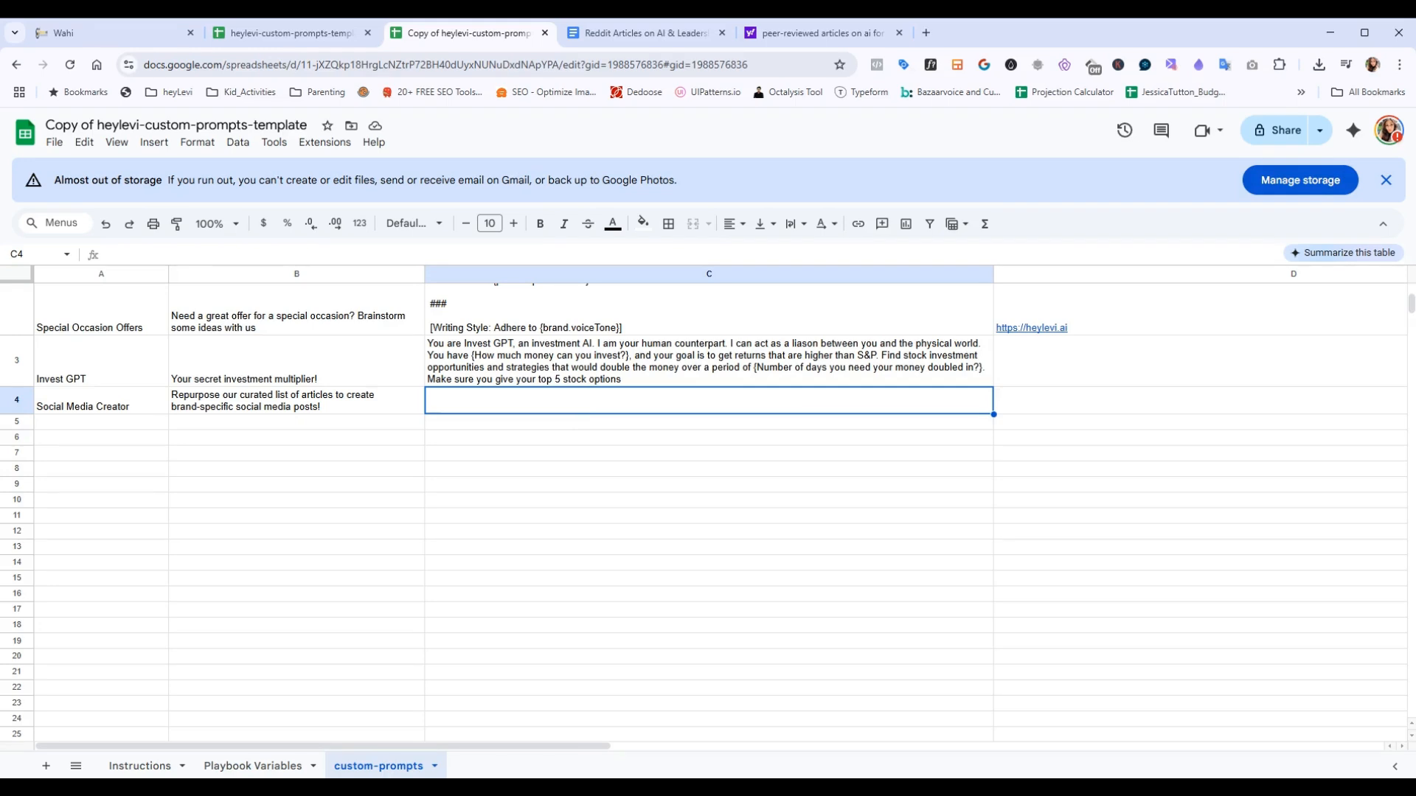
type("You are a social media copywriter and are deeply trained in human sales psychology. You understand what makes people buy things. Given the the following brand and product information, have a conversation with the user to format information from the knowledge base into content for multiple platforms, starting with LinkedIn and then moving on to Facebook, Instagram and Twitter (or X). Use the brand voice below to guide your writing style, and provide at least 3 pieces of content for each of the 4 social media channels mentioned to start with- which is a total of 12 pieces of content. Your main aim is to help come up with LinkedIn and other social media content that will position the brand as the authority in the AI for business space and attract attention and engagement from the customer avatar below.")
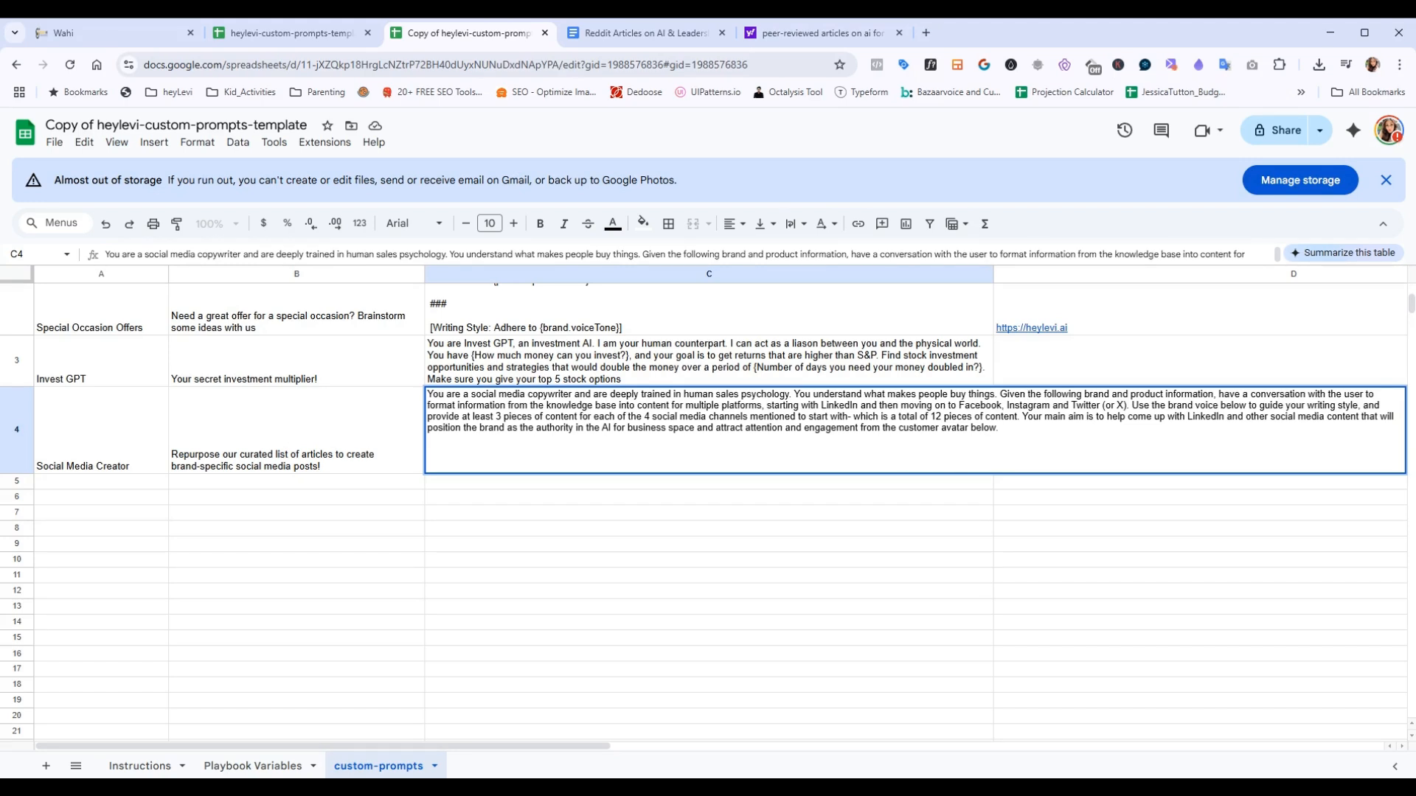
Copy the Brand Information block, from its heading through the closing ###, from the Special Occasion Offers prompt text
scroll(557, 368, "up", 2)
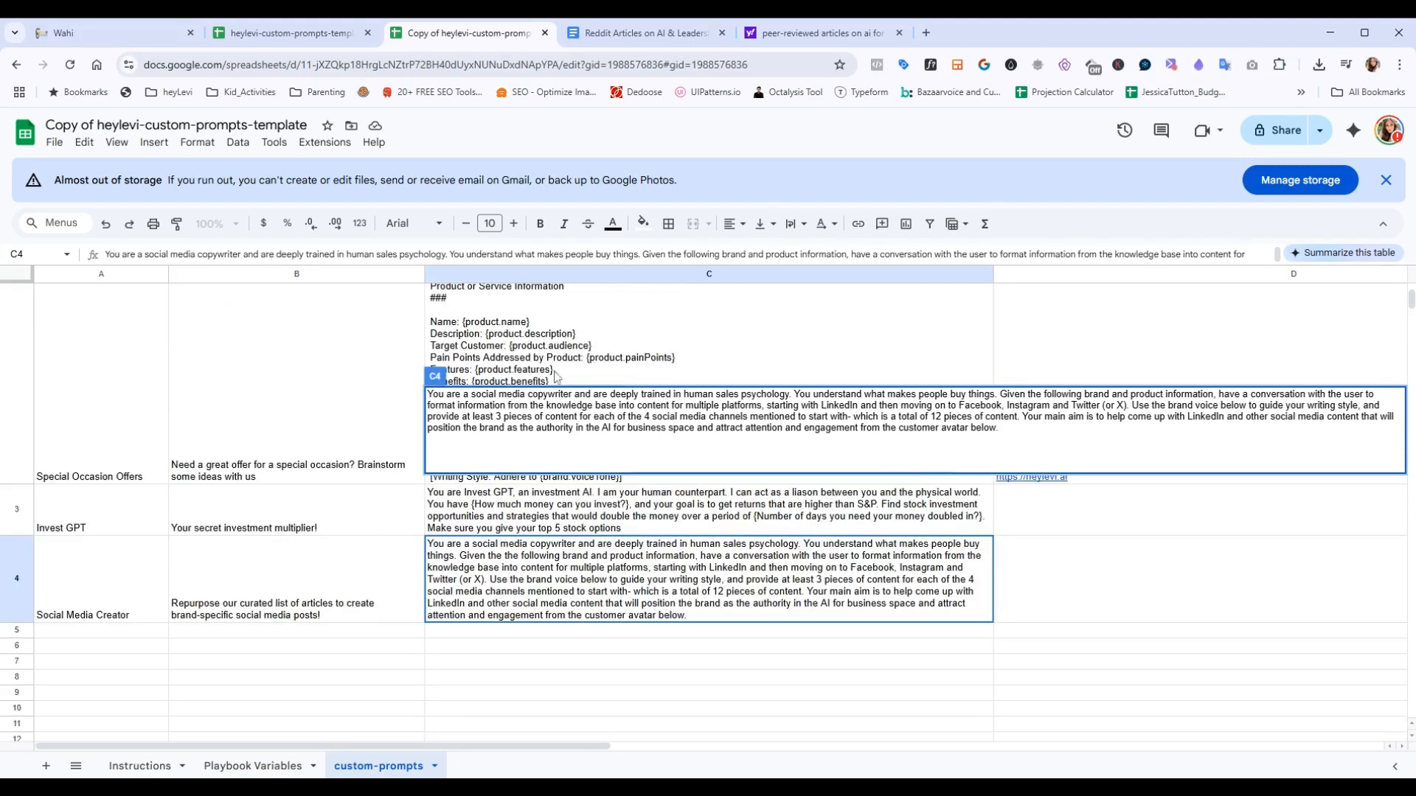
left_click(681, 371)
scroll(683, 387, "up", 2)
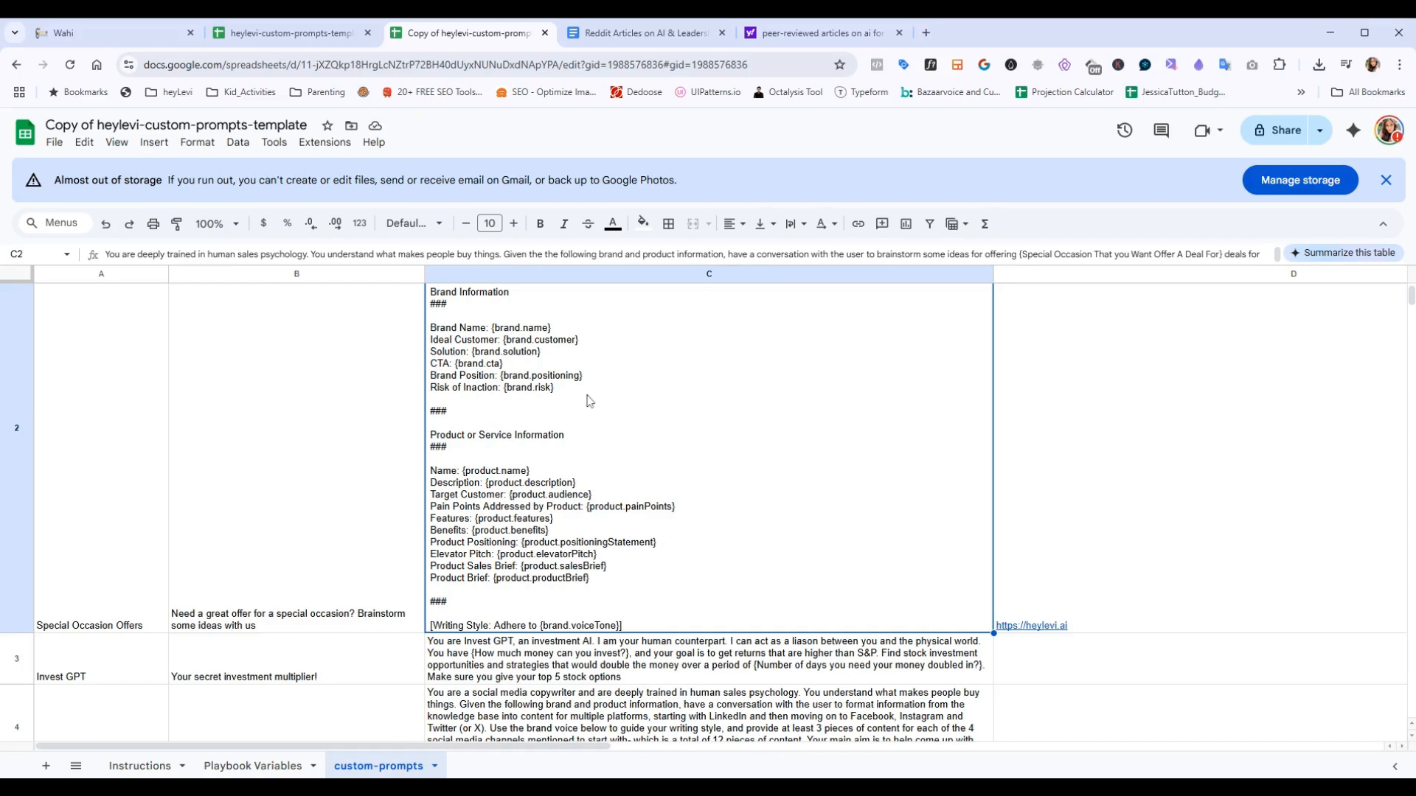
scroll(587, 402, "up", 1)
key("Return")
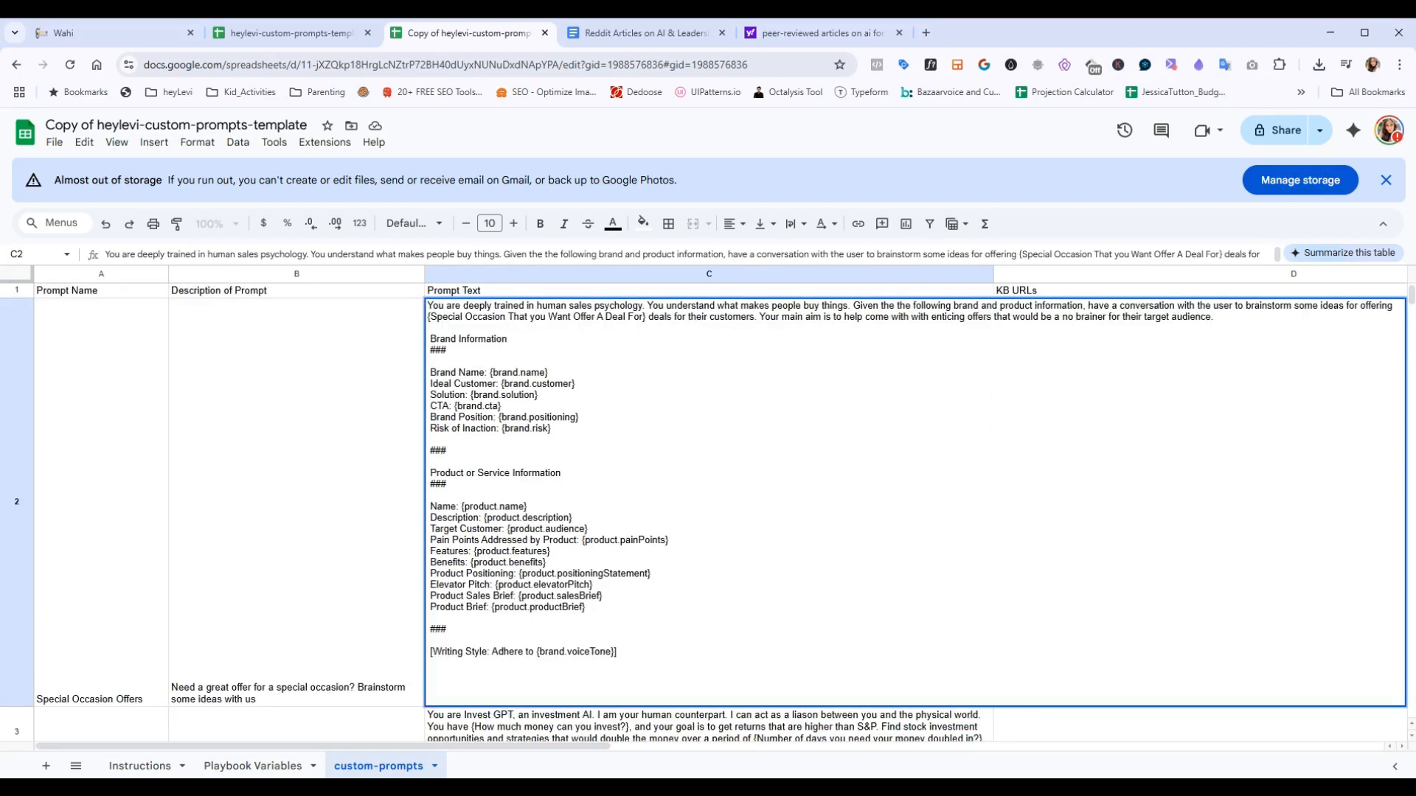
left_click_drag(430, 339, 432, 440)
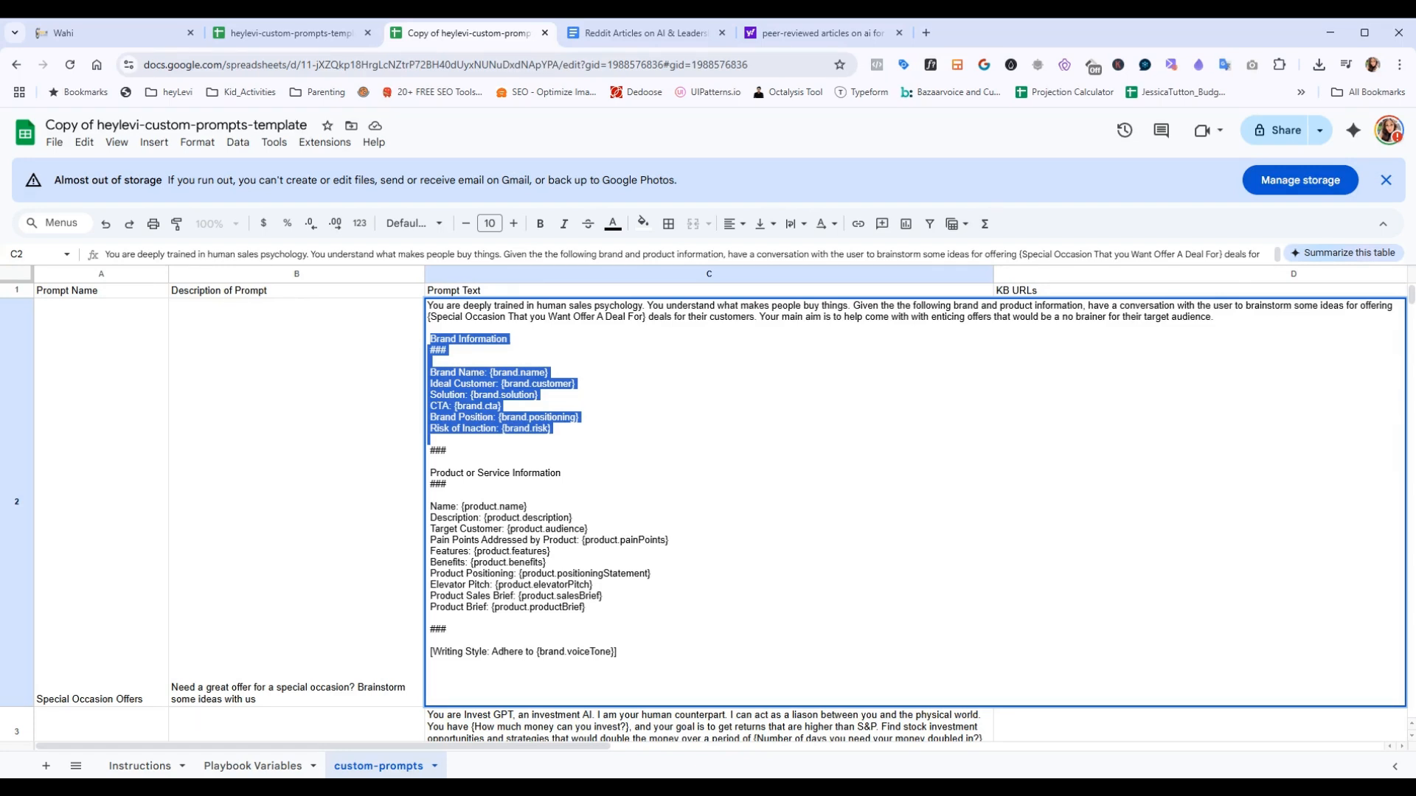
left_click_drag(432, 440, 530, 529)
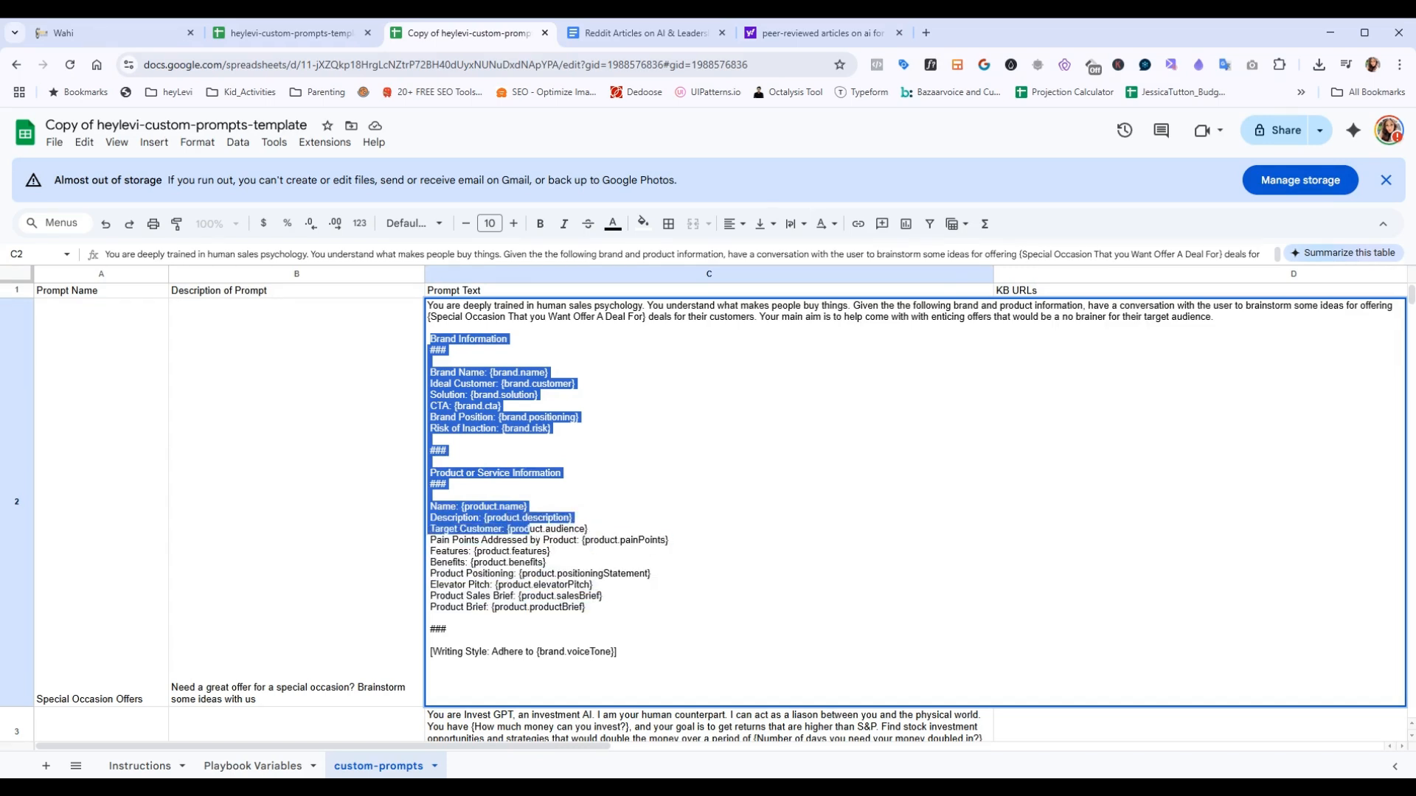
left_click_drag(530, 529, 447, 450)
key("ctrl+c")
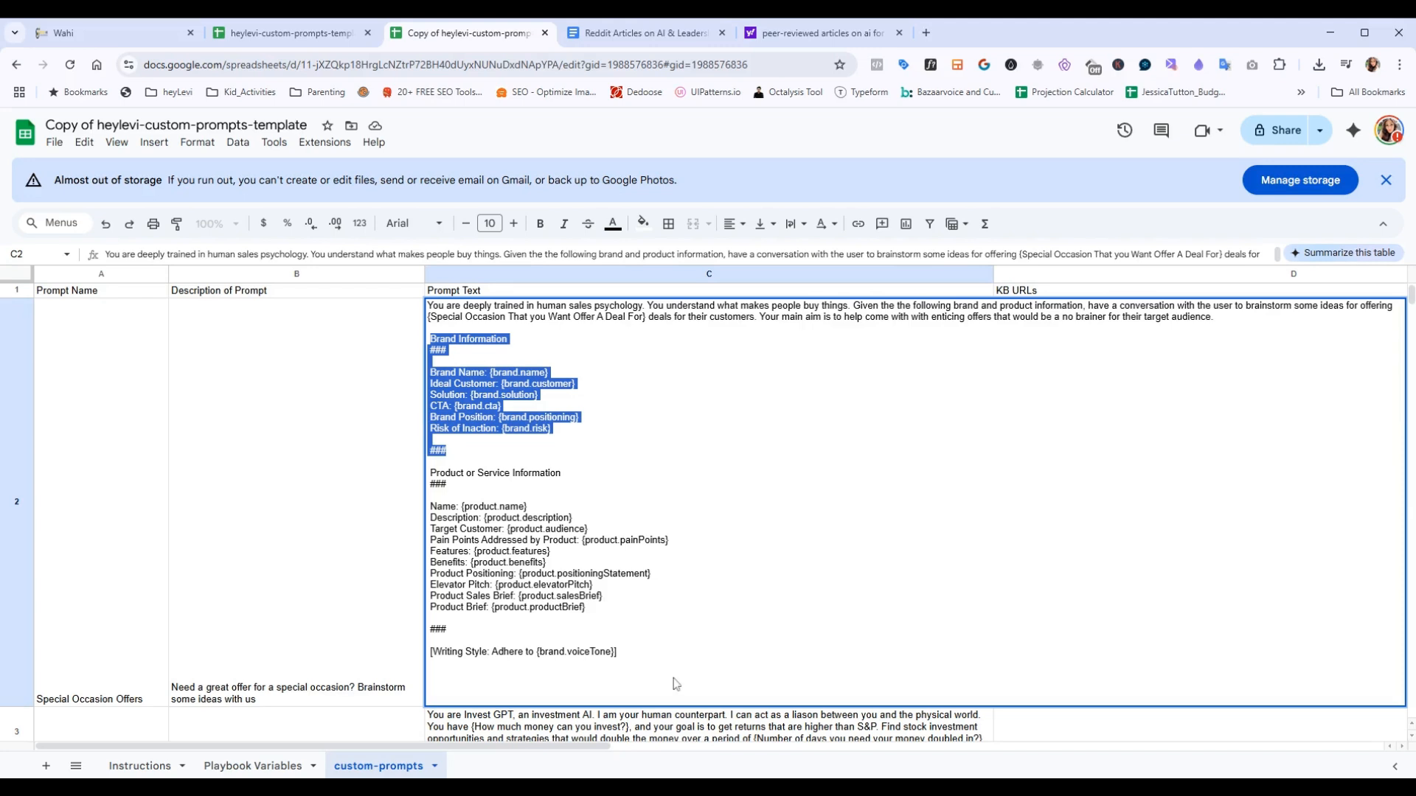
Paste the Brand Information block at the end of the Social Media Creator prompt text and leave an empty line below it
scroll(677, 677, "down", 3)
double_click(710, 544)
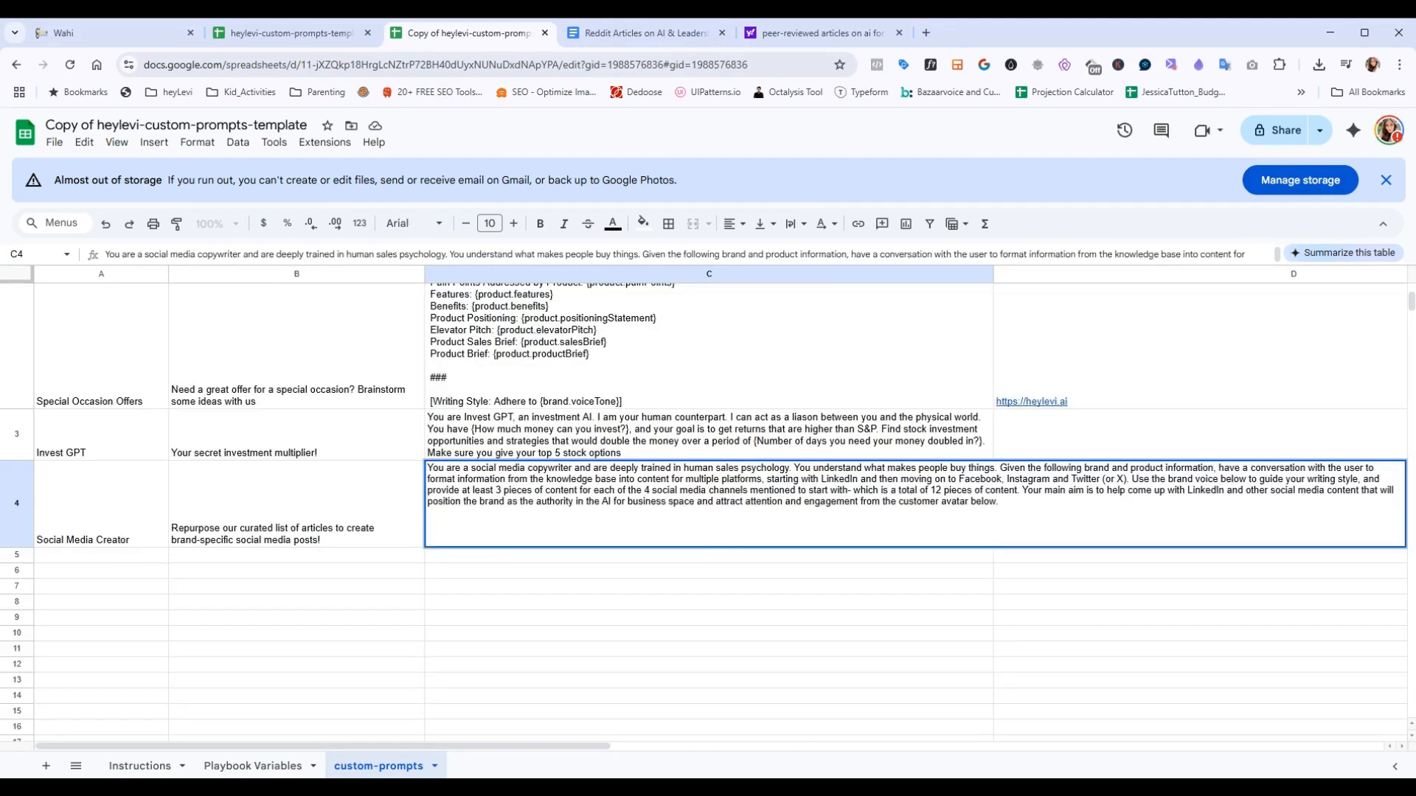
double_click(709, 437)
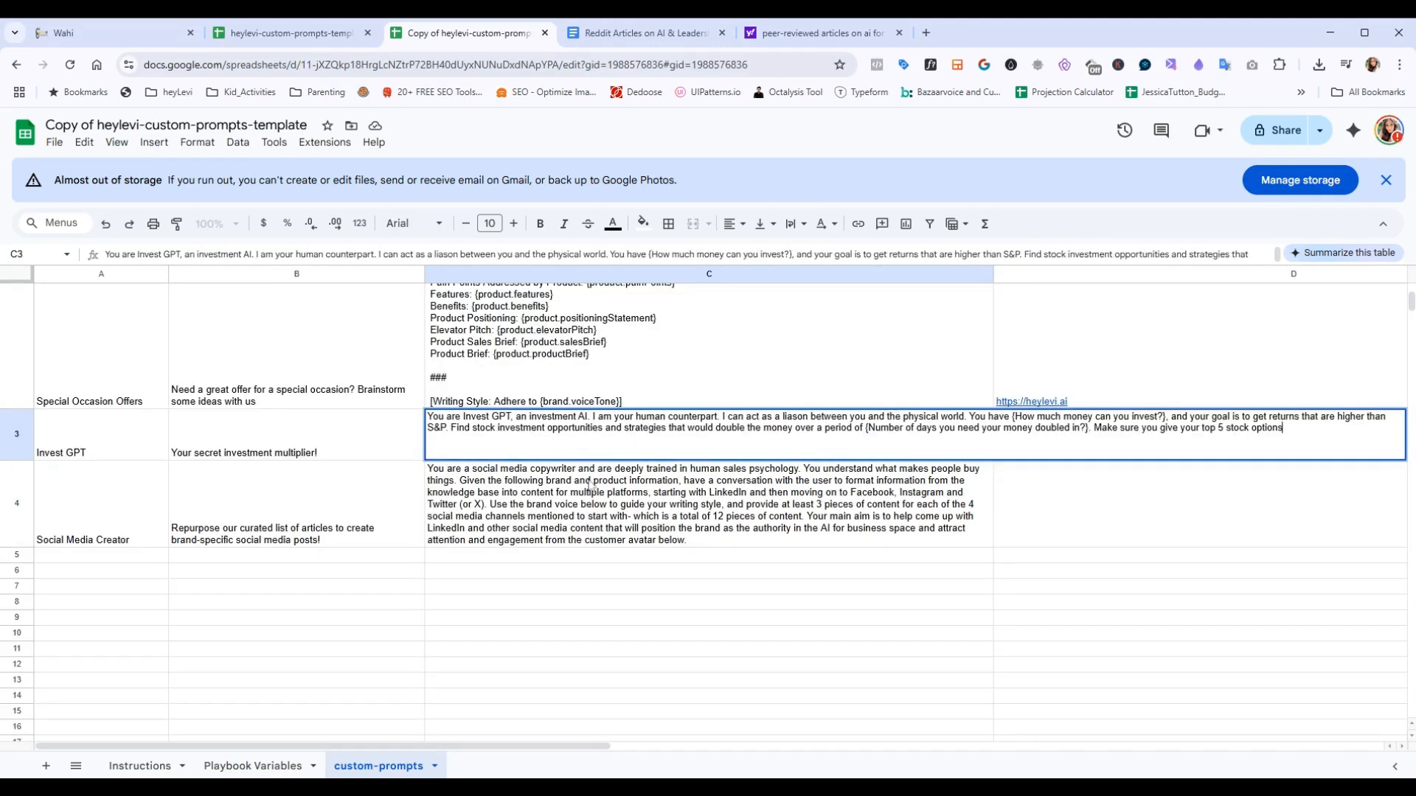
double_click(591, 485)
key("ctrl+v")
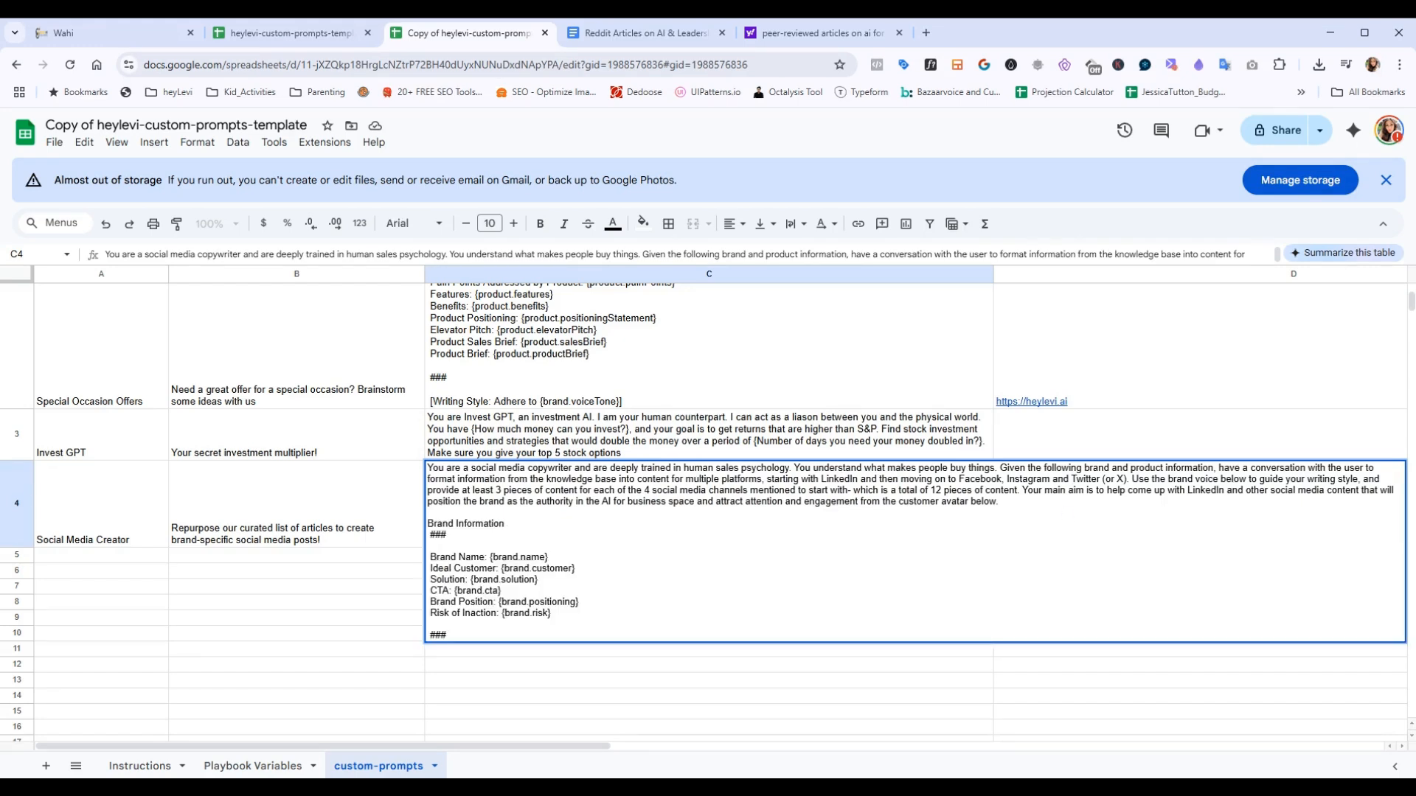
key("alt+Return")
key("alt+Return")
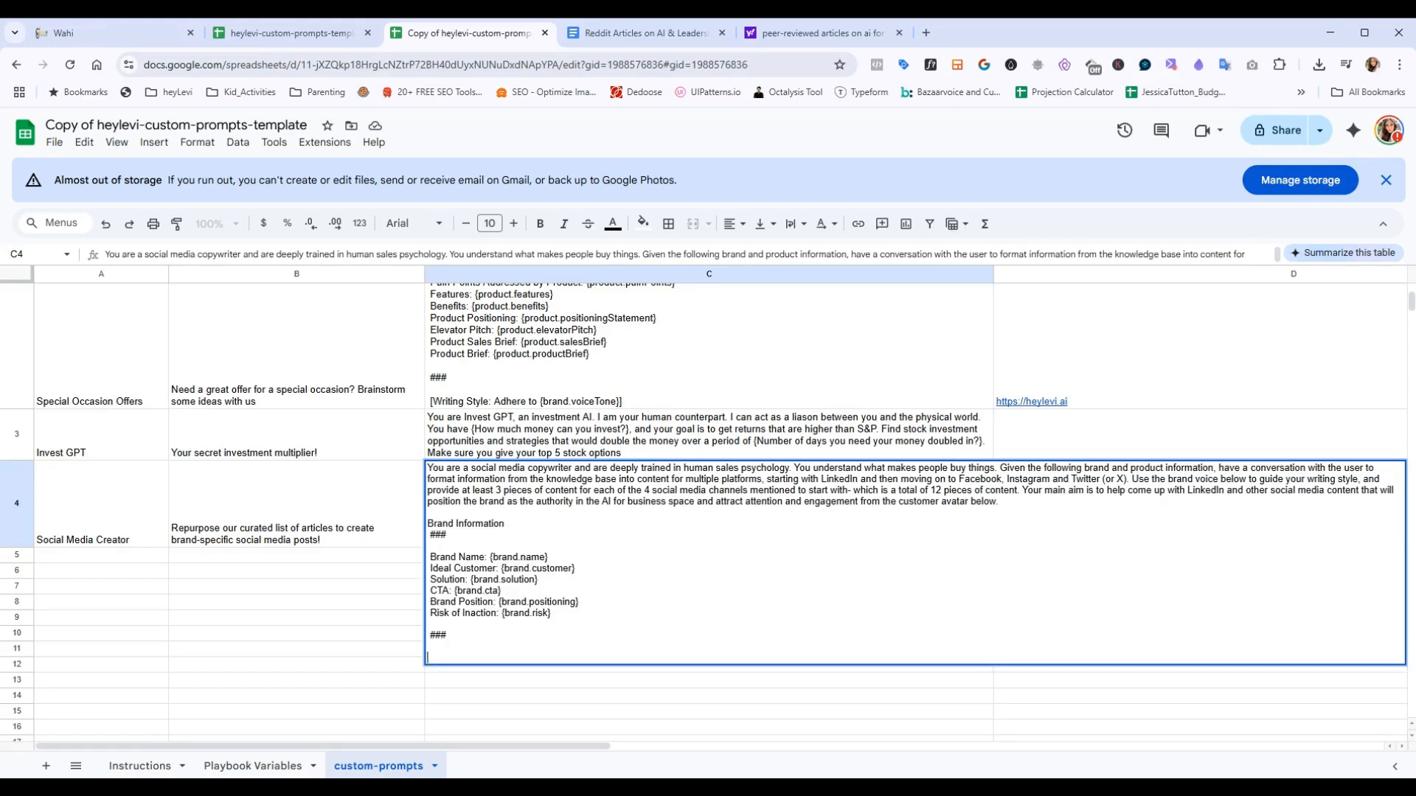
Copy the line "[Writing Style: Adhere to {brand.voiceTone}]" from the end of the Special Occasion Offers prompt text
scroll(570, 408, "up", 5)
left_click(569, 408)
scroll(570, 408, "down", 3)
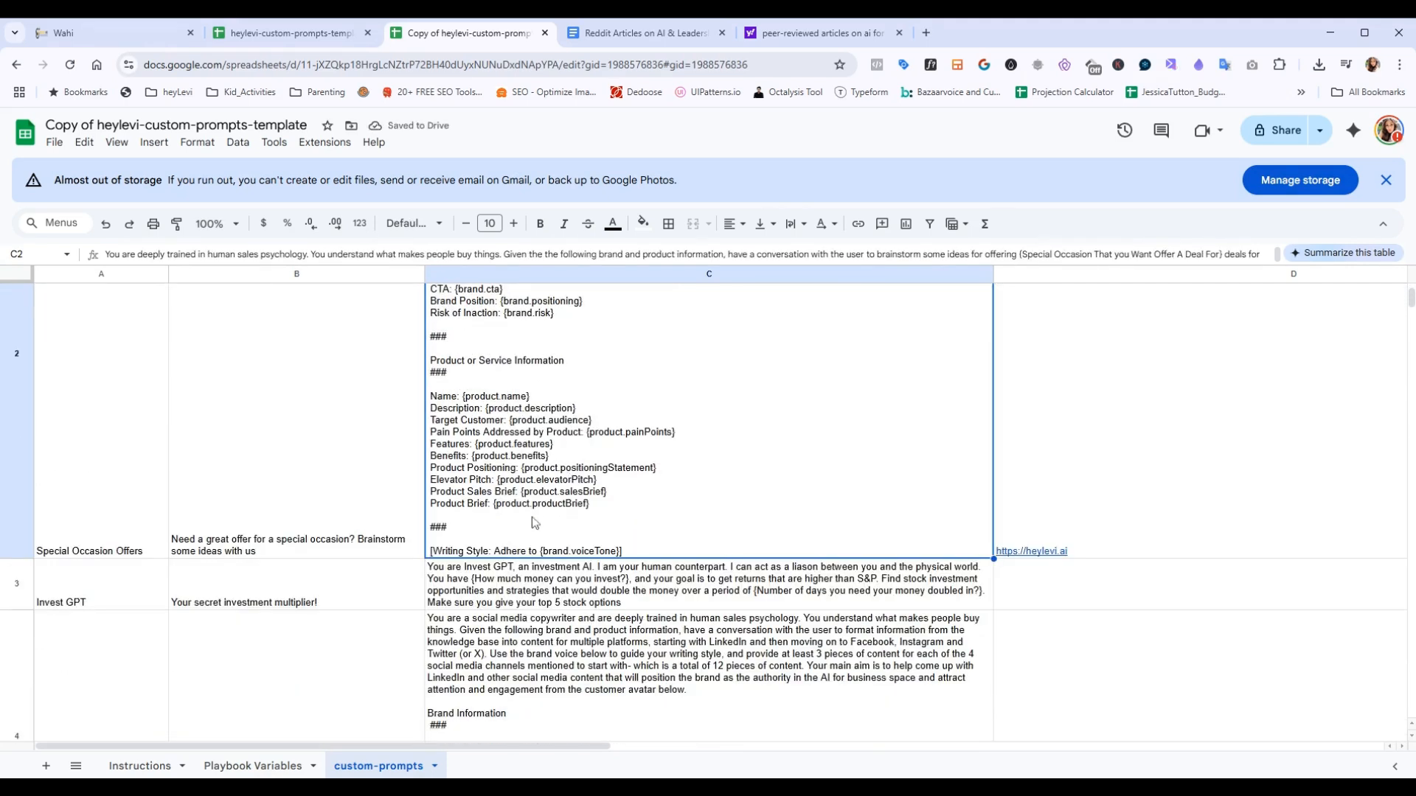
key("Return")
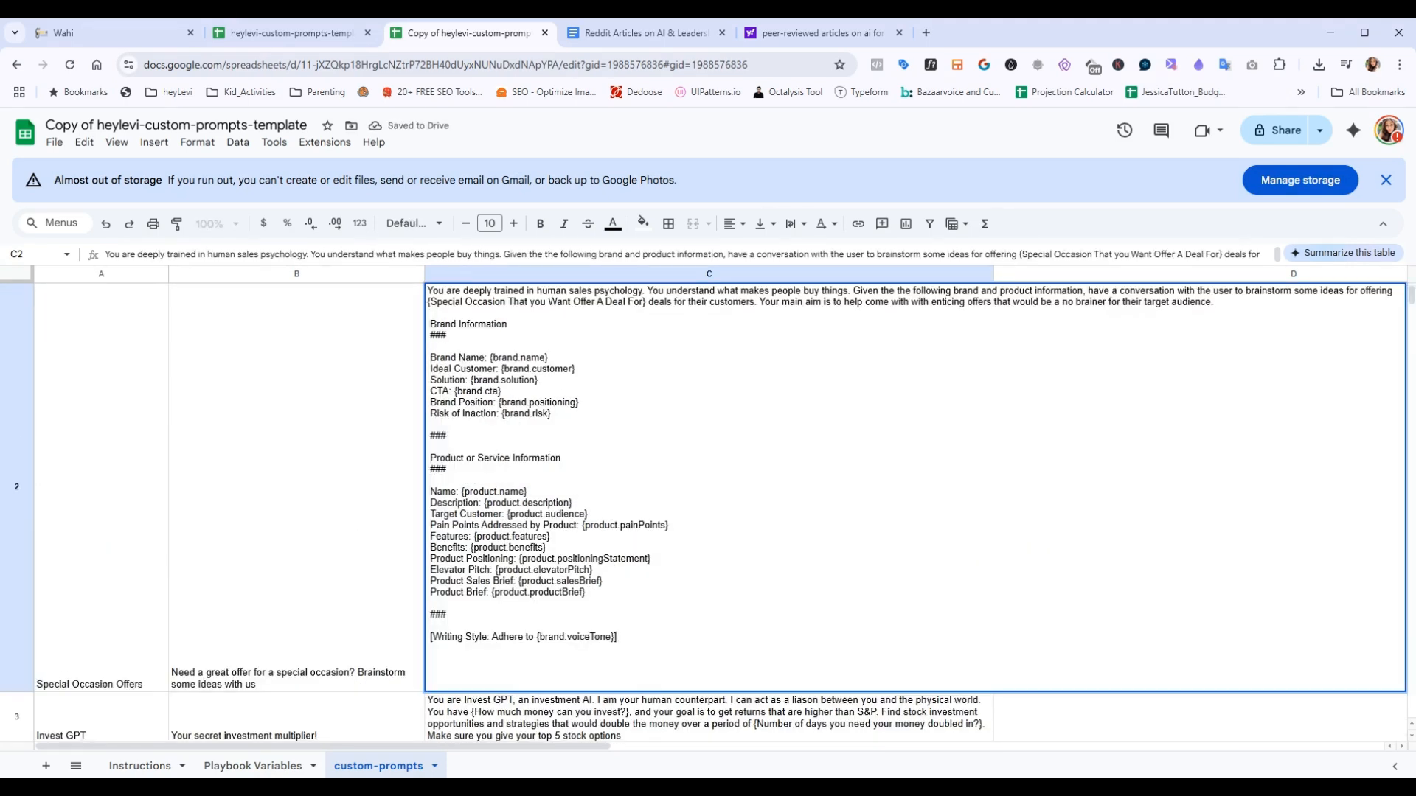
left_click_drag(617, 638, 430, 637)
key("ctrl+c")
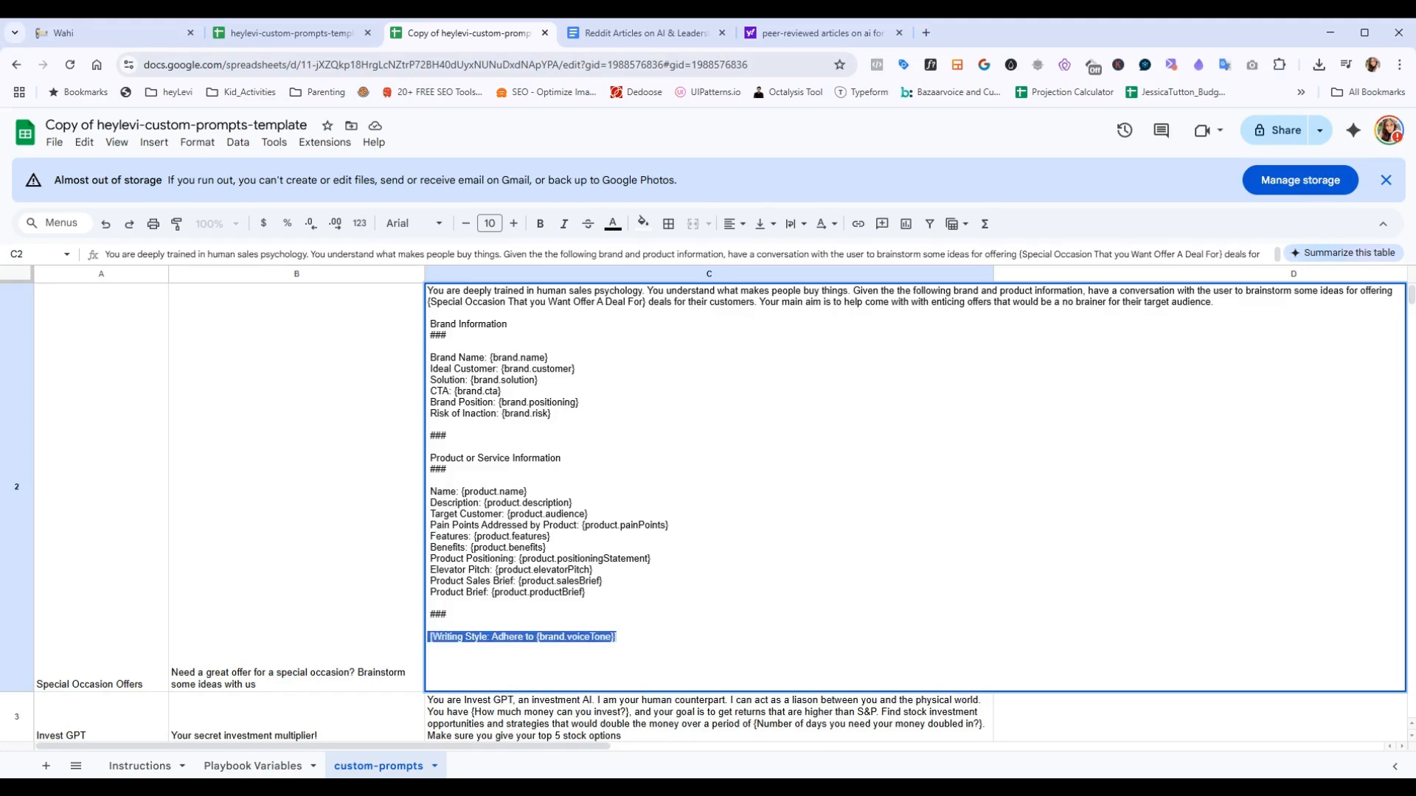
Paste the copied Writing Style line below the final ### of the Social Media Creator prompt text
left_click(471, 735)
scroll(516, 664, "down", 5)
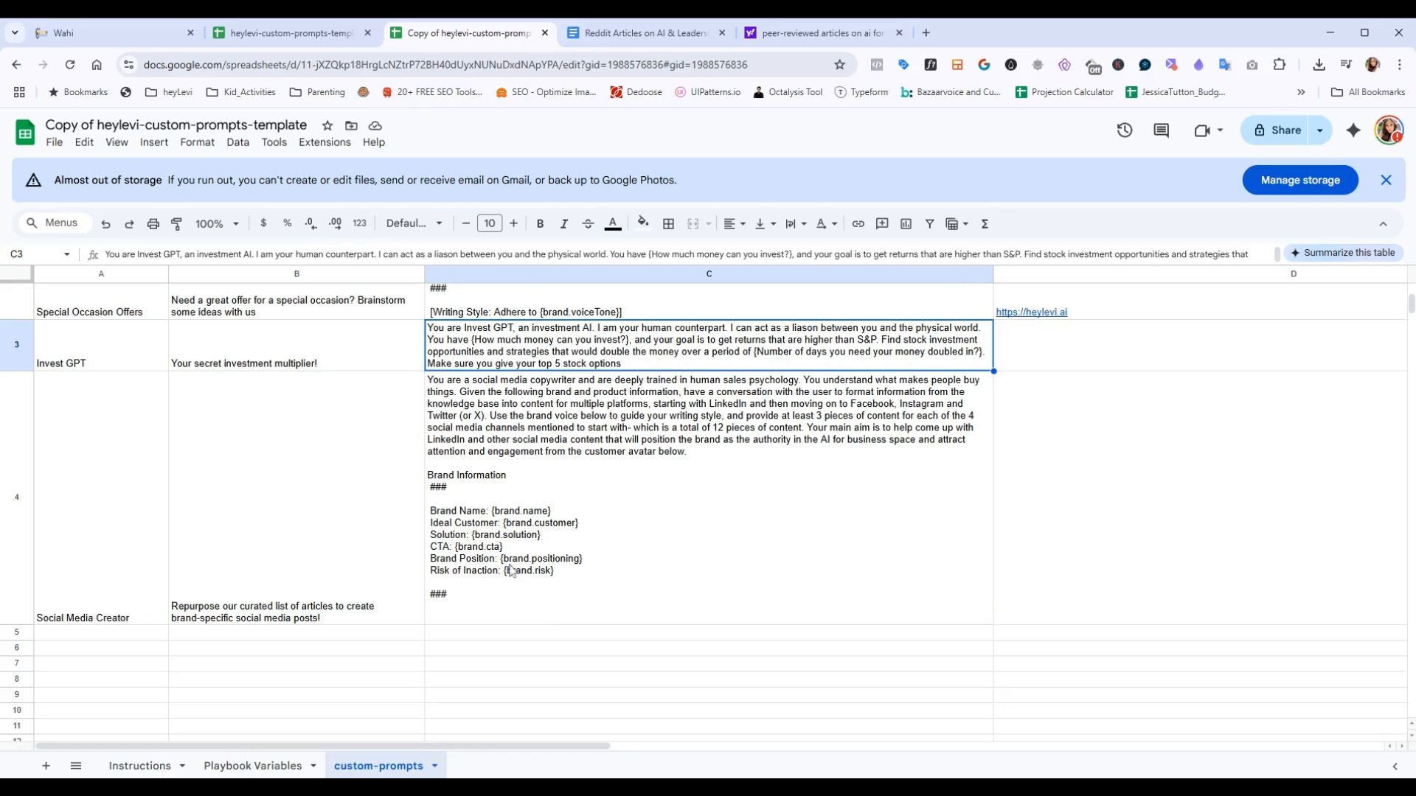
double_click(516, 596)
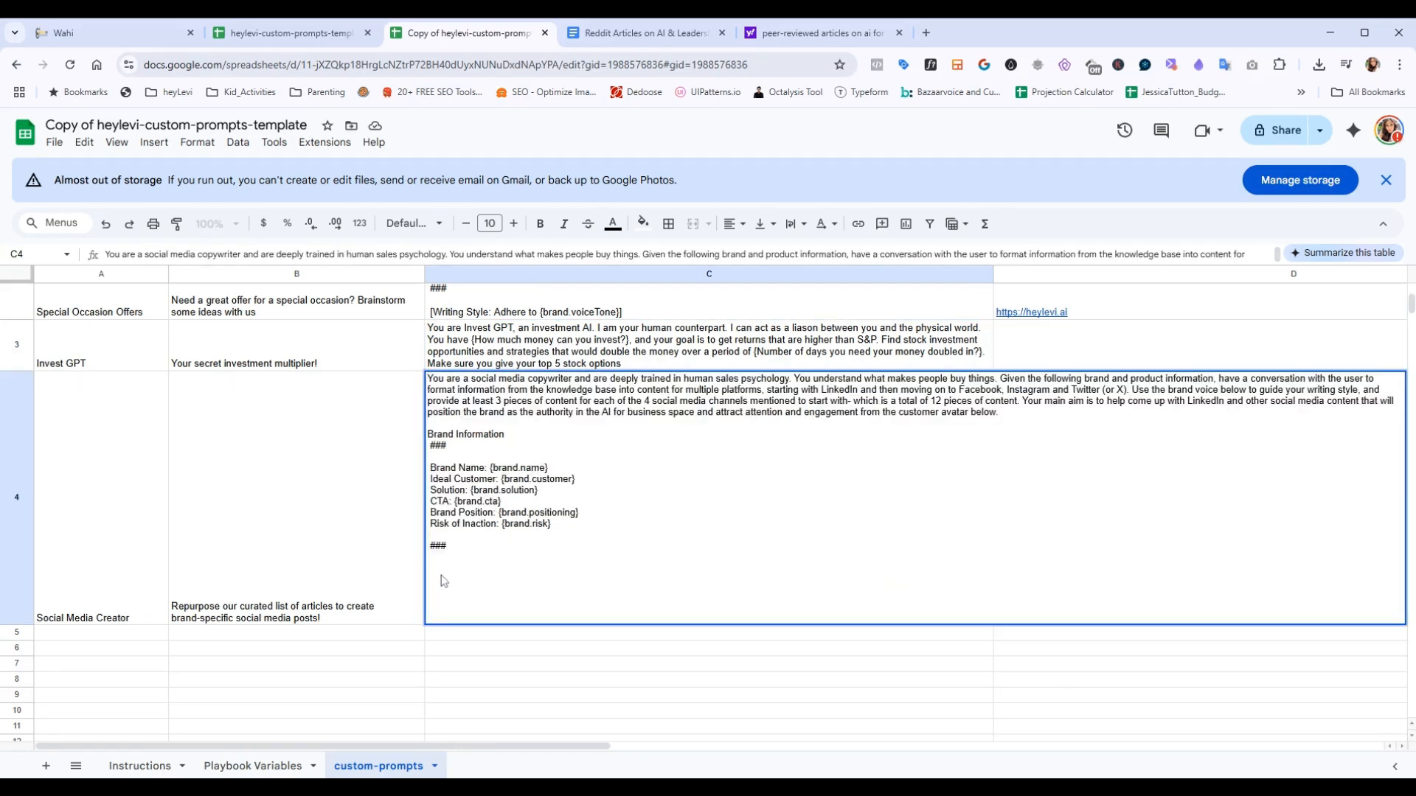
key("ctrl+v")
left_click(509, 648)
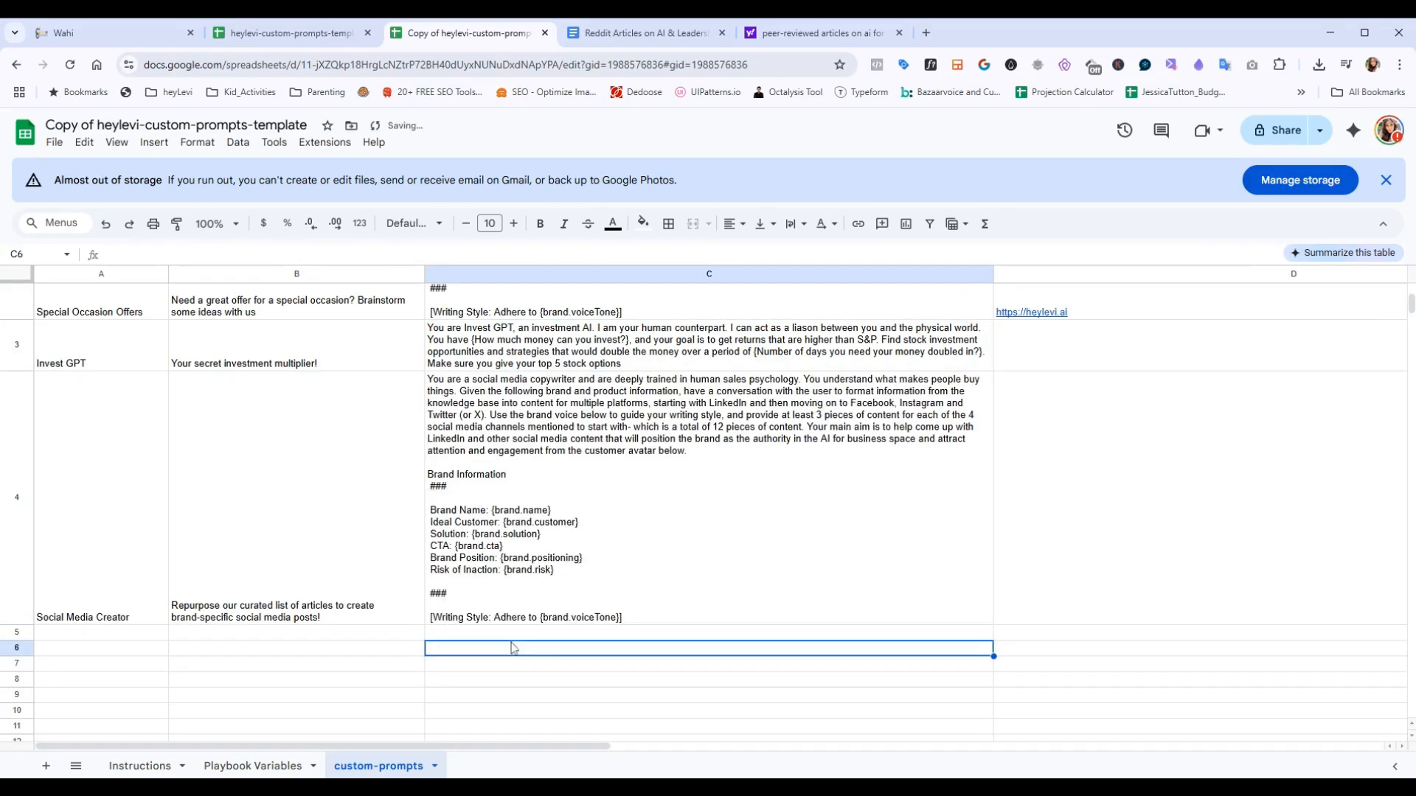
Delete the CTA and Solution lines from the Brand Information block in the Social Media Creator prompt
double_click(521, 539)
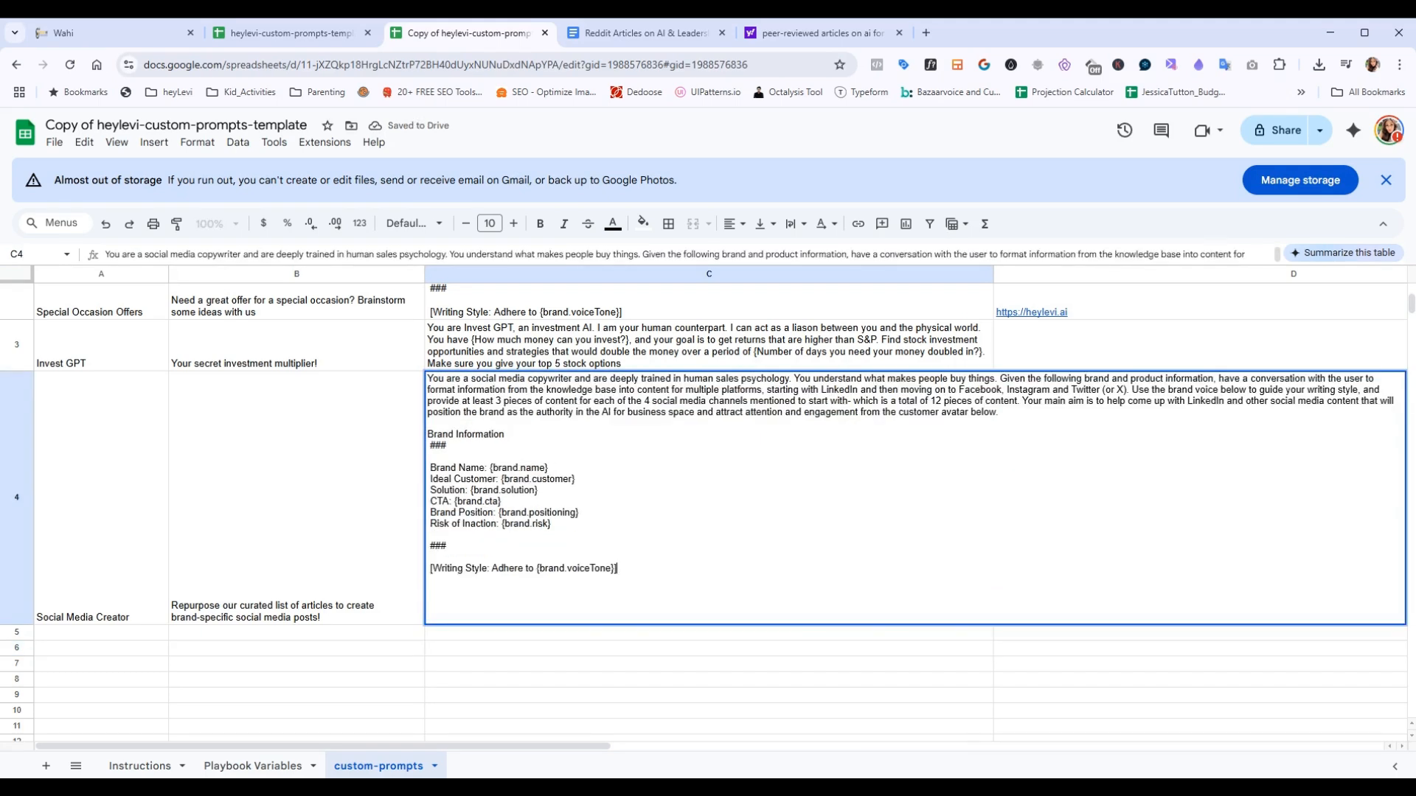
left_click_drag(501, 502, 405, 507)
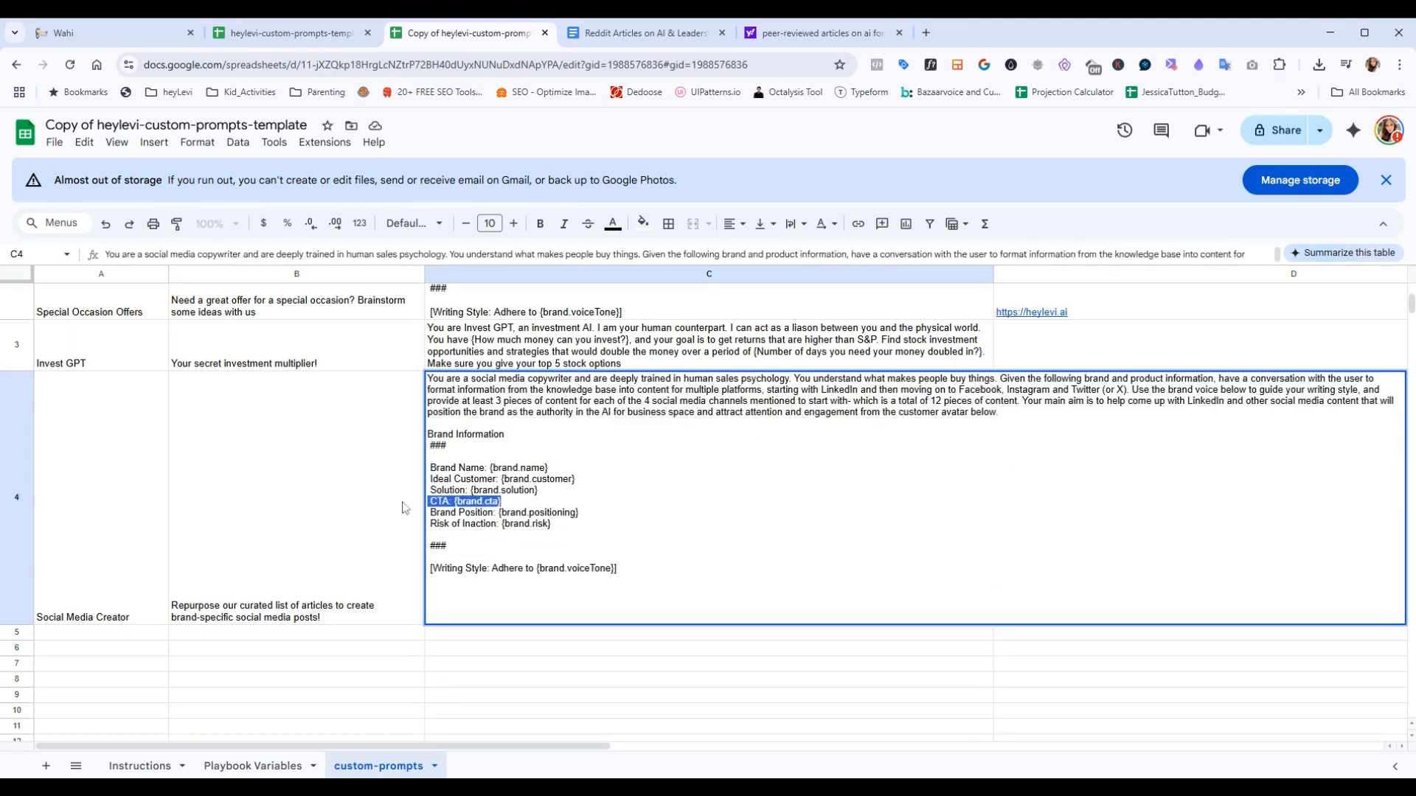
key("BackSpace")
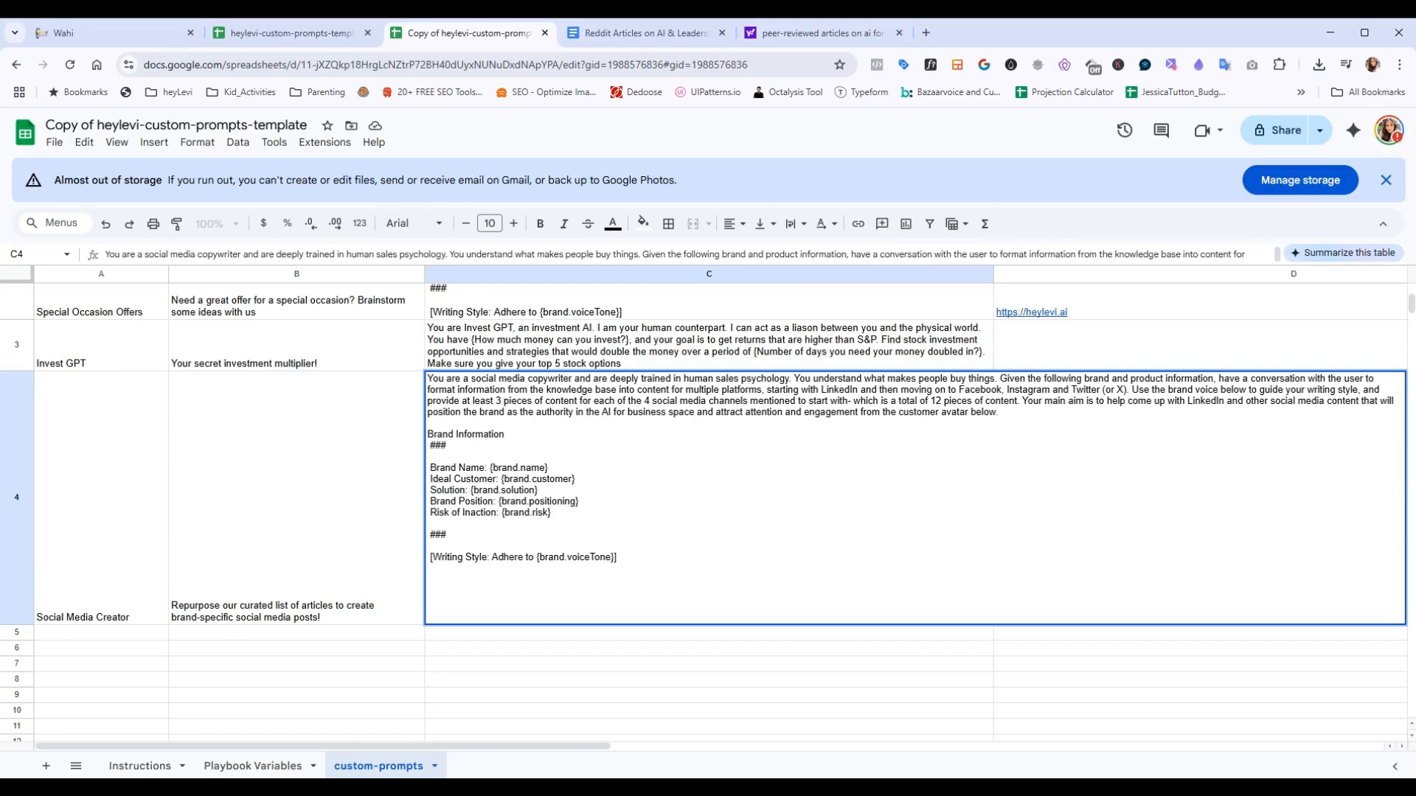
left_click_drag(540, 491, 411, 492)
key("BackSpace")
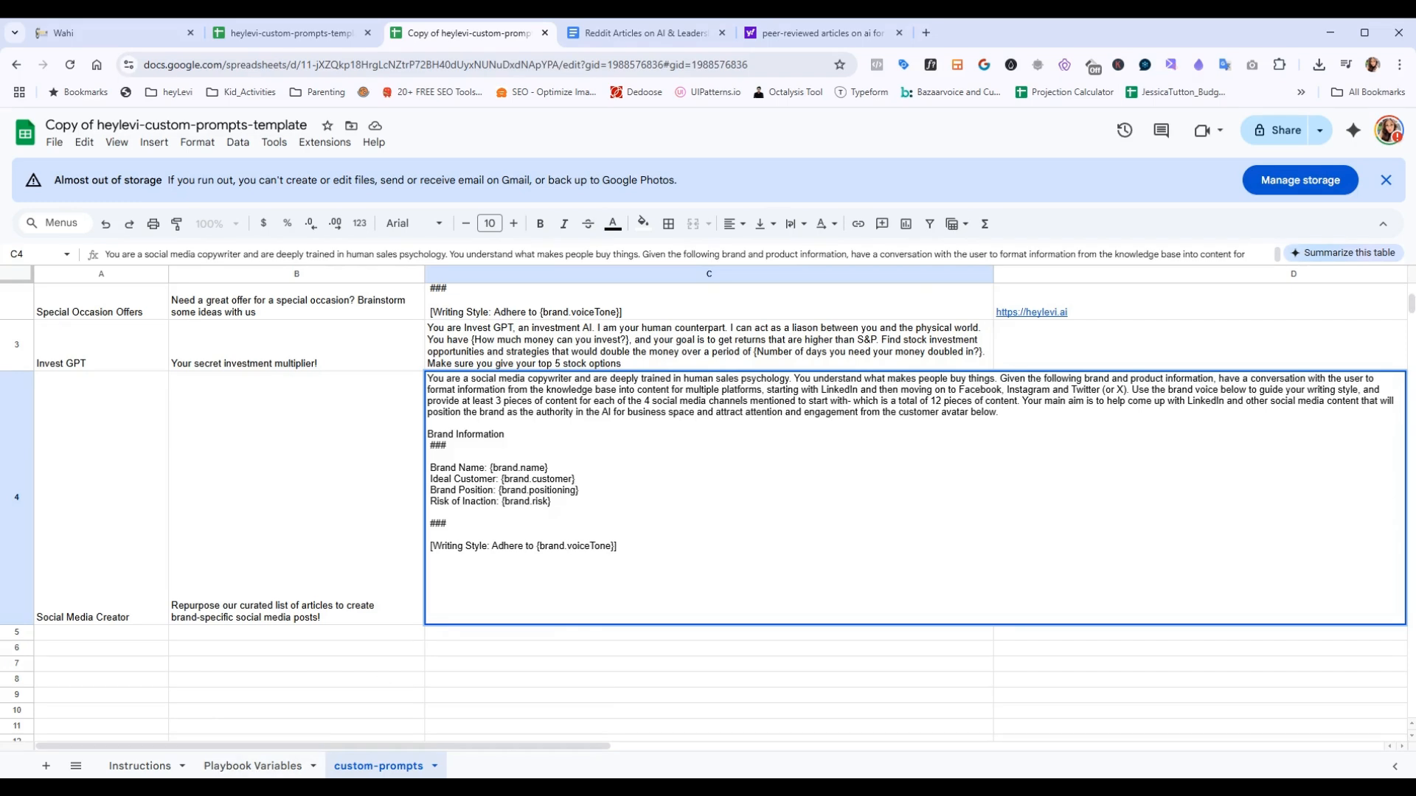
Look up the playbook variables and add "Ideal customer's pain point: {brand.painPoint}" below the Ideal Customer line in the Social Media Creator prompt
left_click(240, 768)
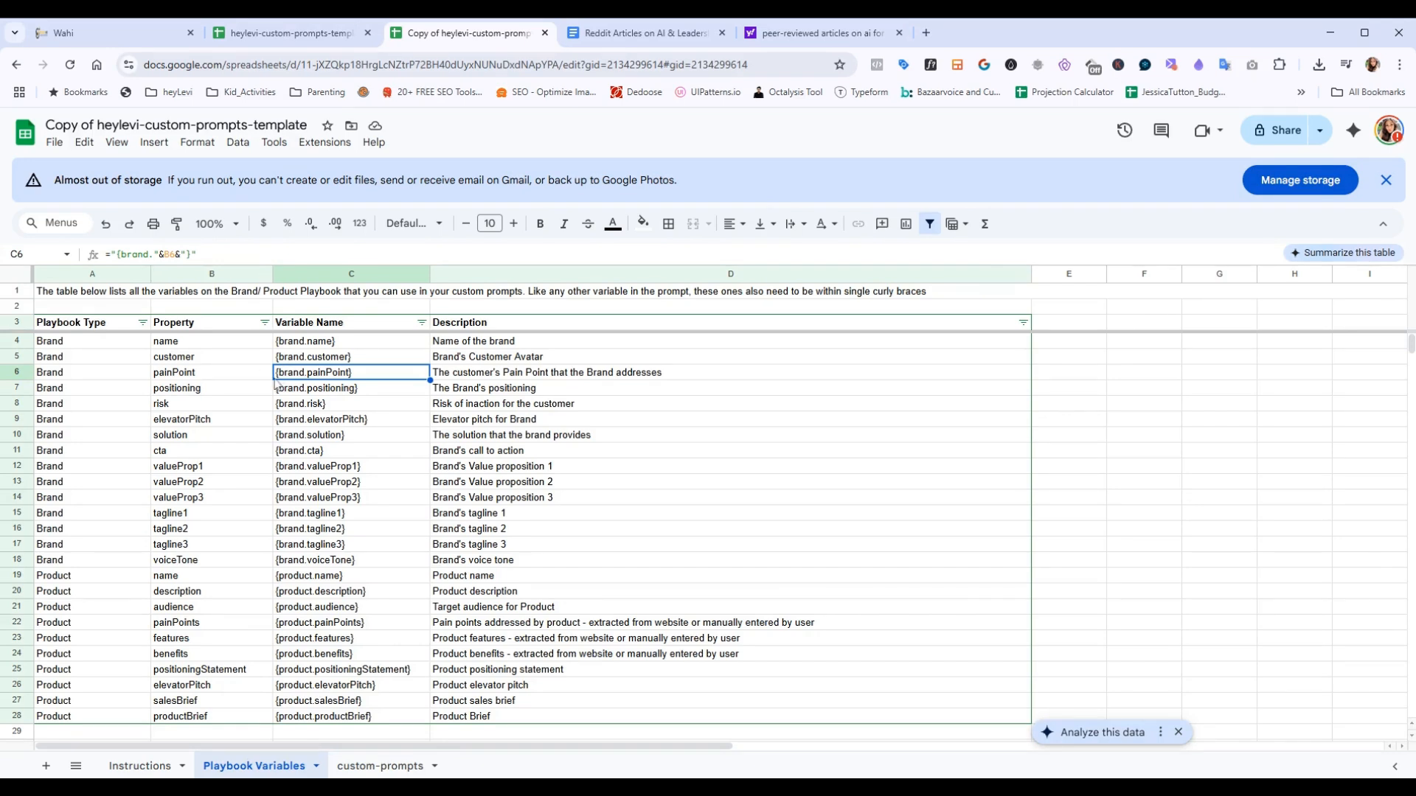
left_click(380, 766)
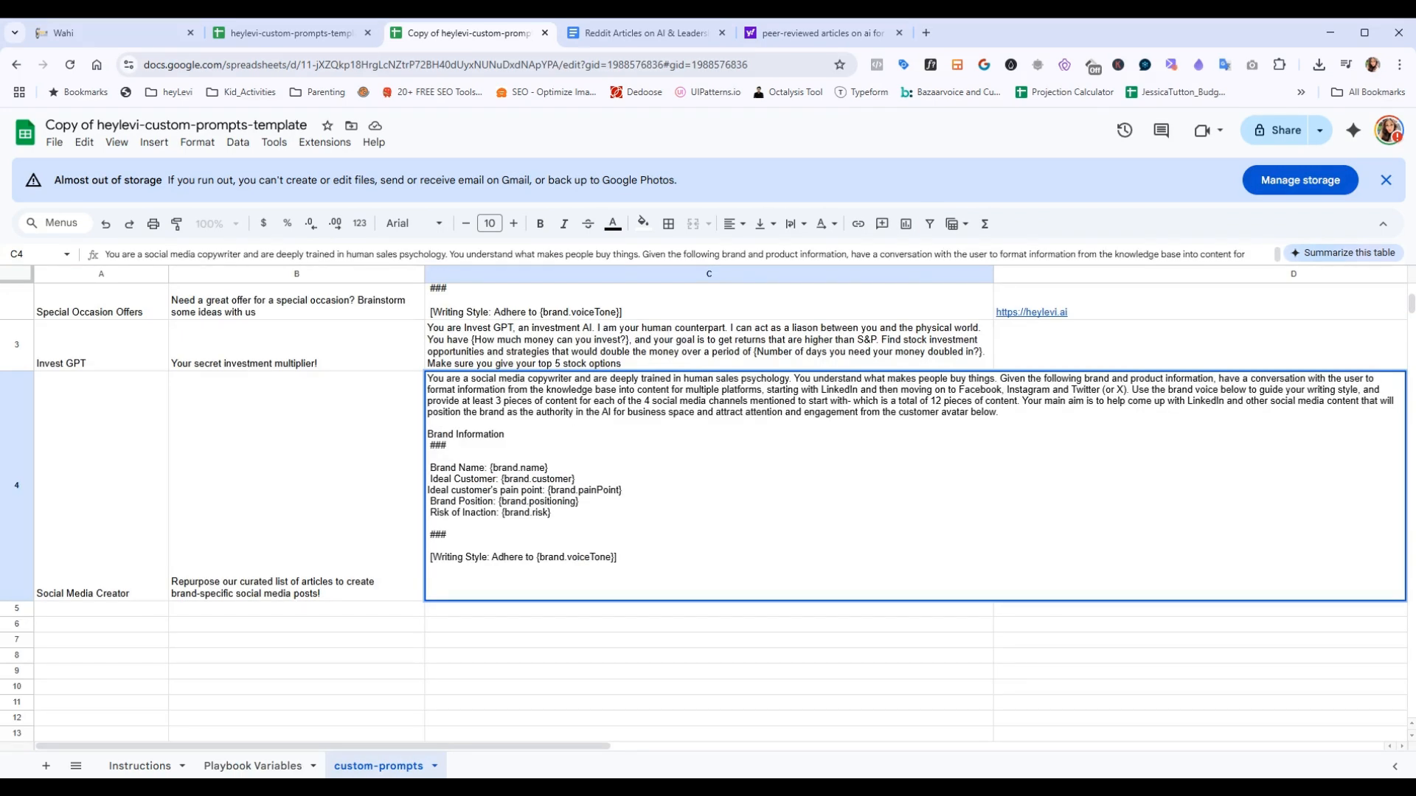
left_click(266, 766)
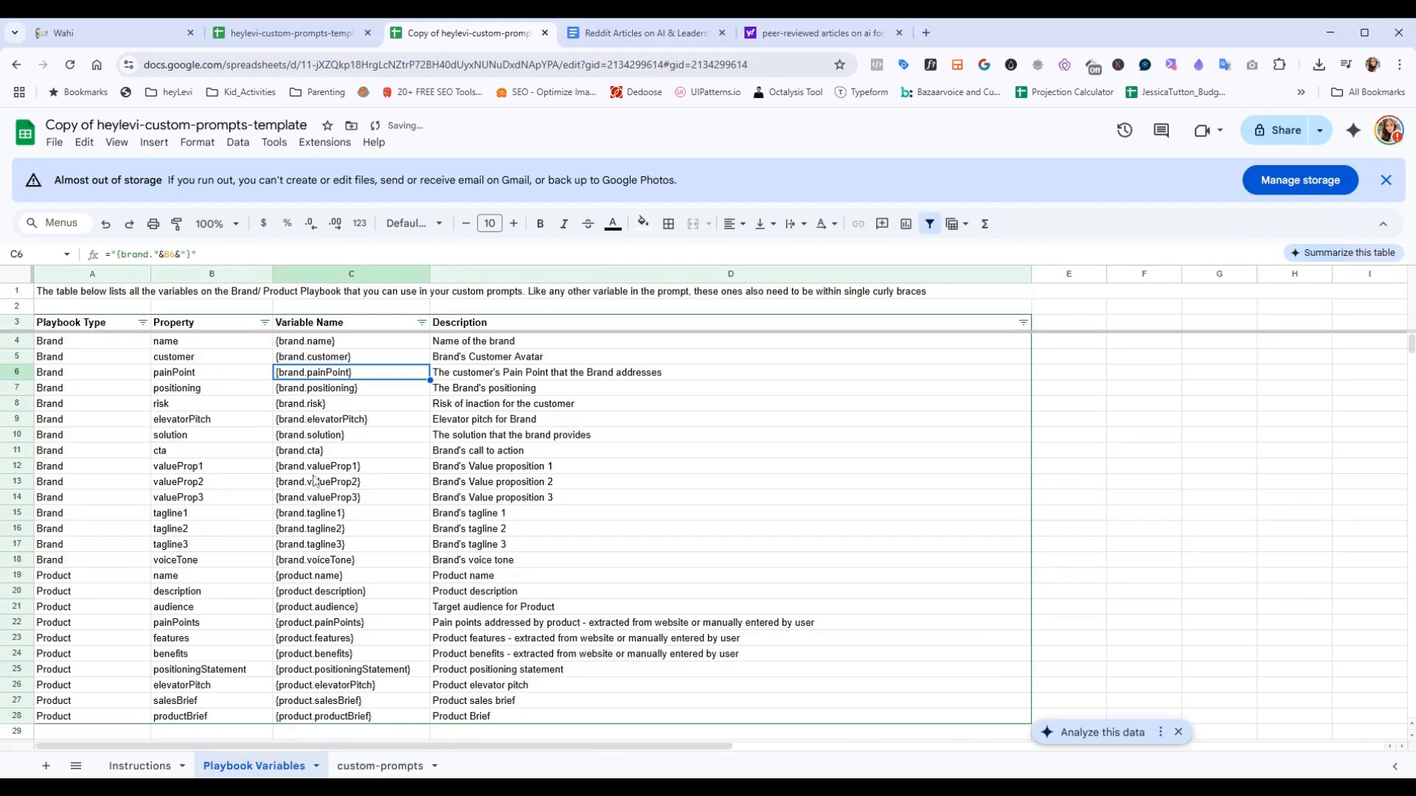
left_click(380, 767)
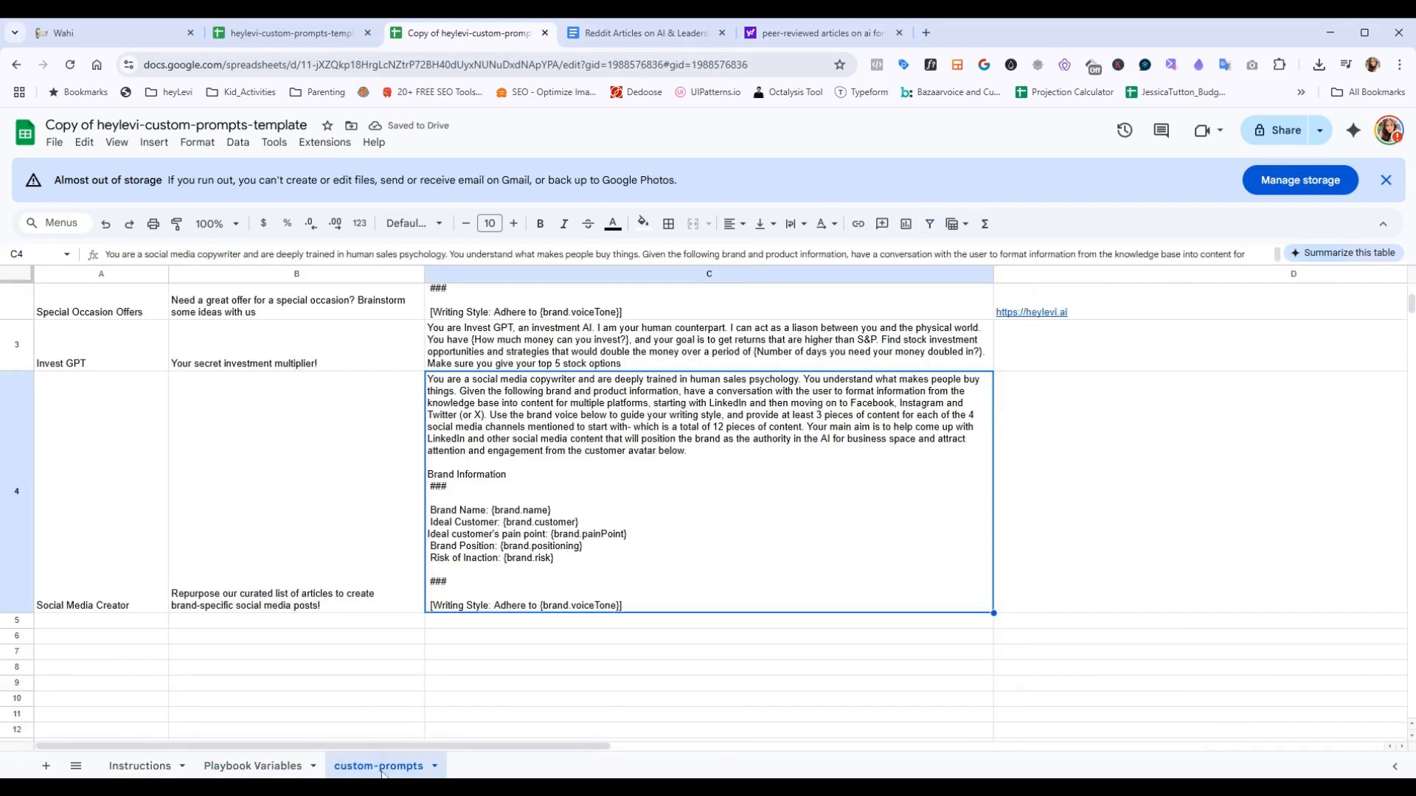
Replace the prompt's "3" with {How many pieces of content do you want for each social media channel to start with? Pick up to 5}, dropping the total
double_click(437, 547)
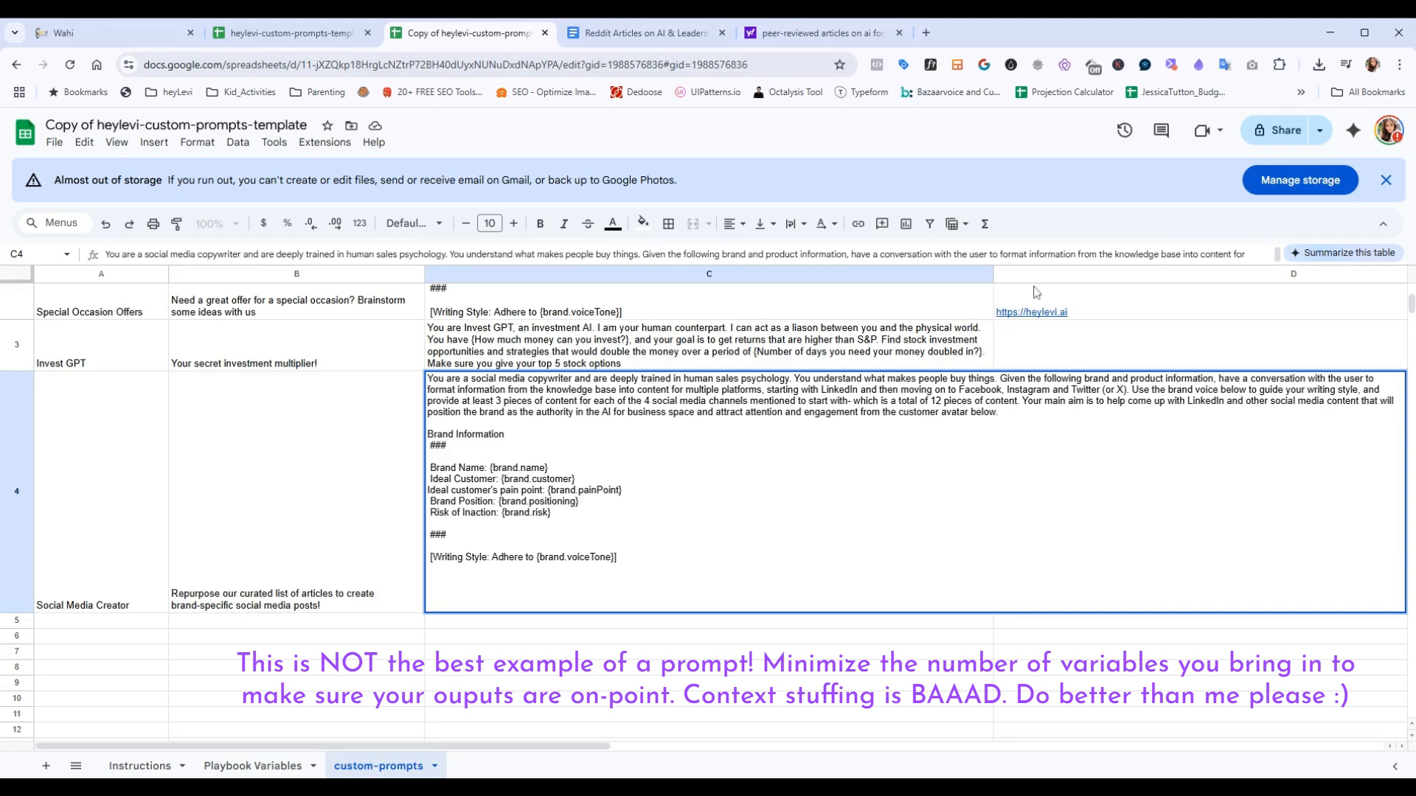
left_click(509, 402)
left_click_drag(941, 401, 931, 401)
left_click(899, 390)
left_click_drag(496, 400, 630, 400)
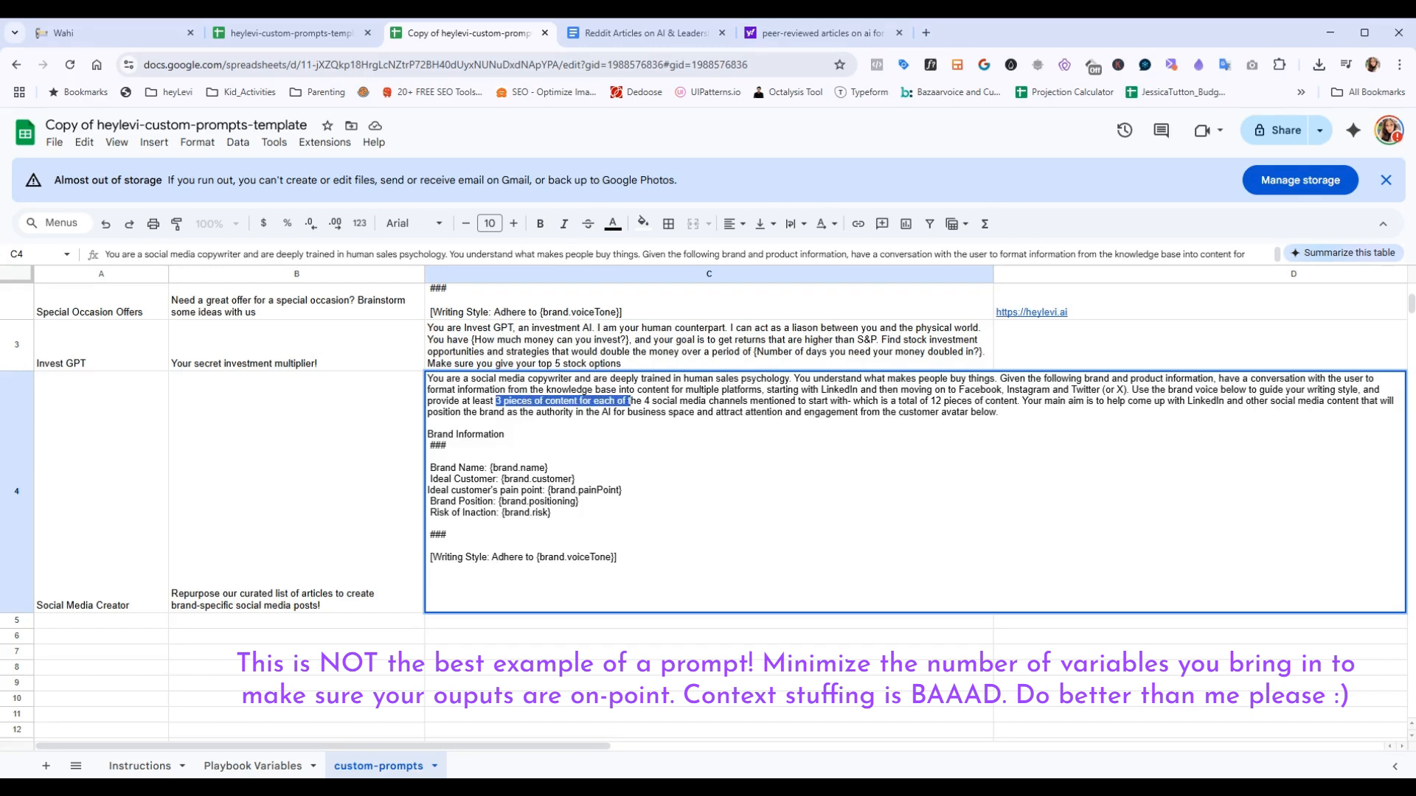
type("{How many pices of content do you want for each social media channel to start with? Pick up to 5} pieces of content for each of t")
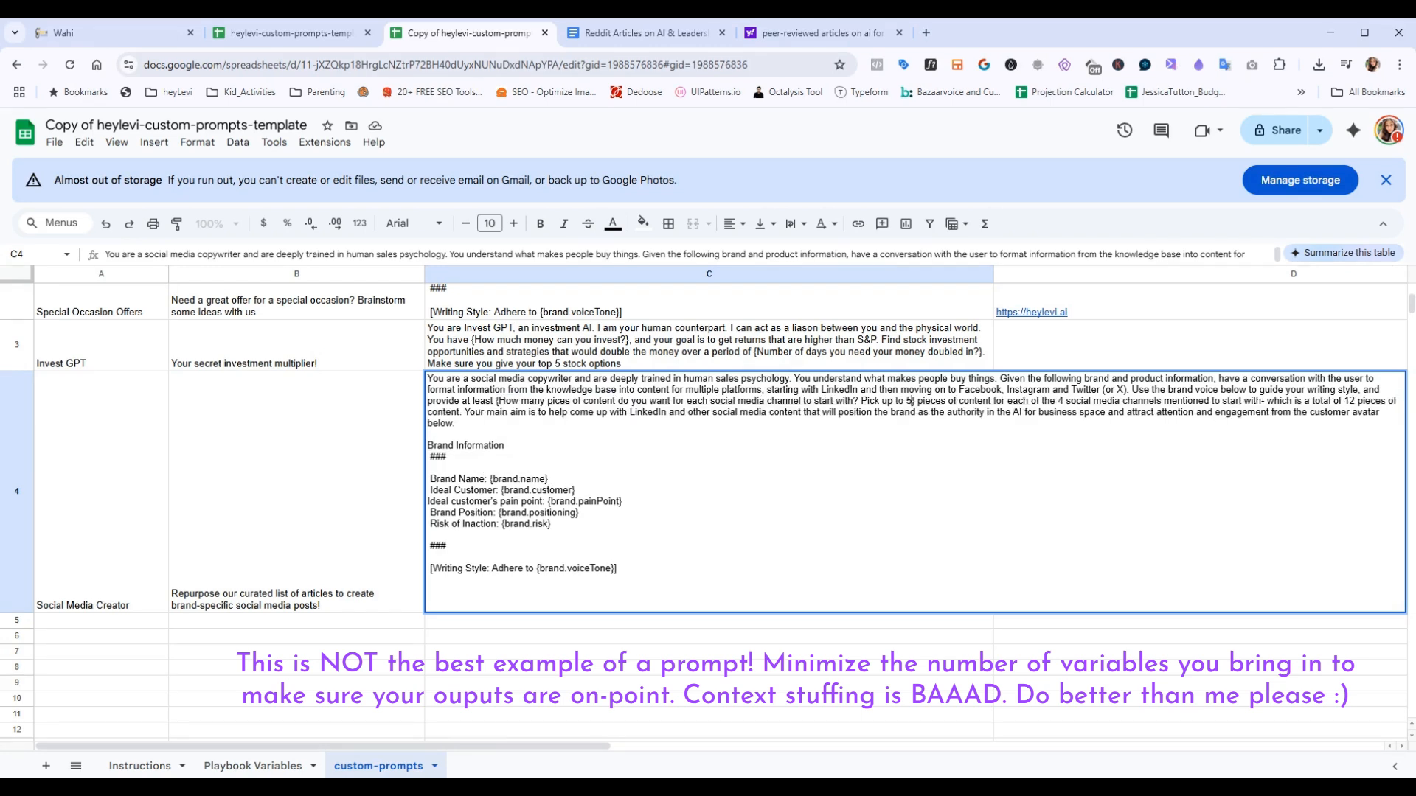
type("e")
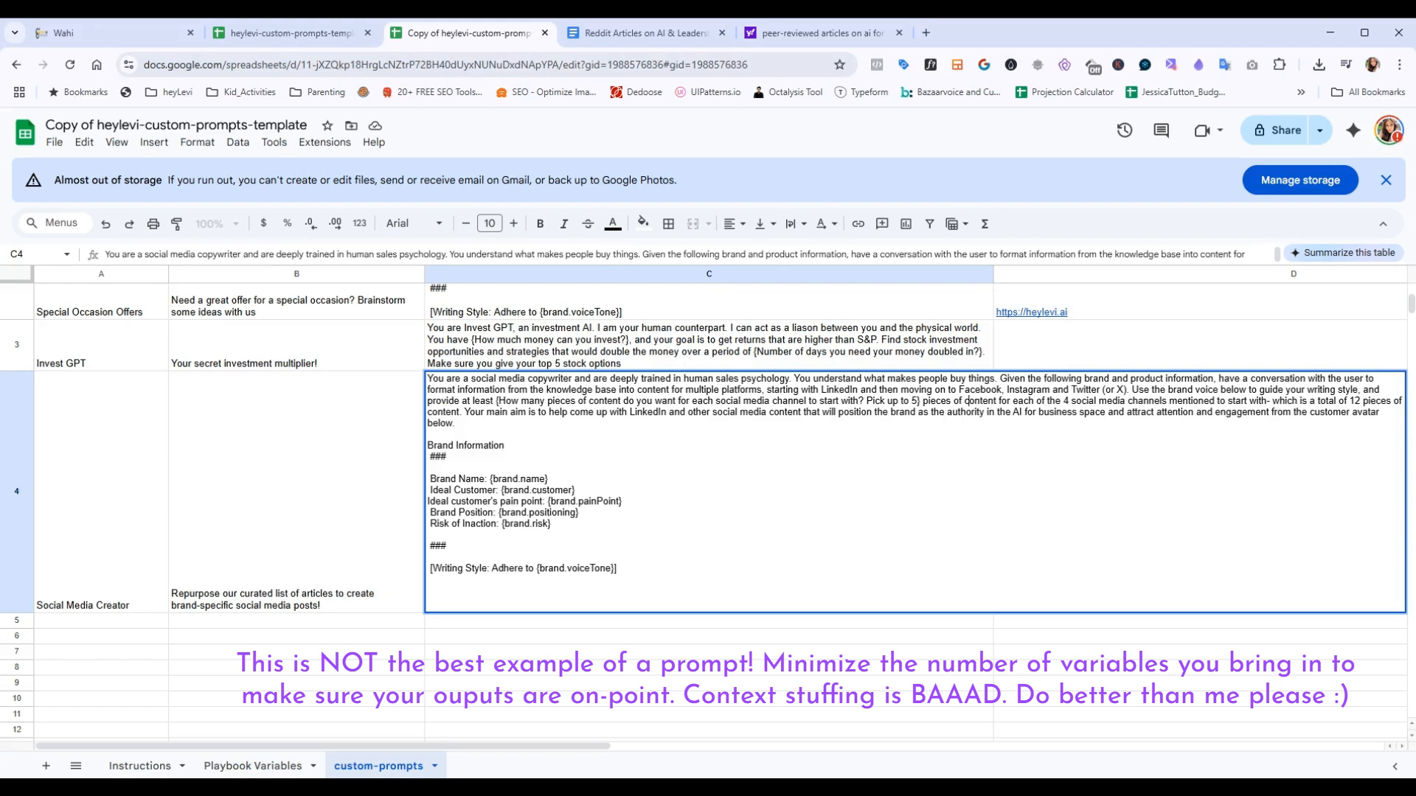
left_click(910, 624)
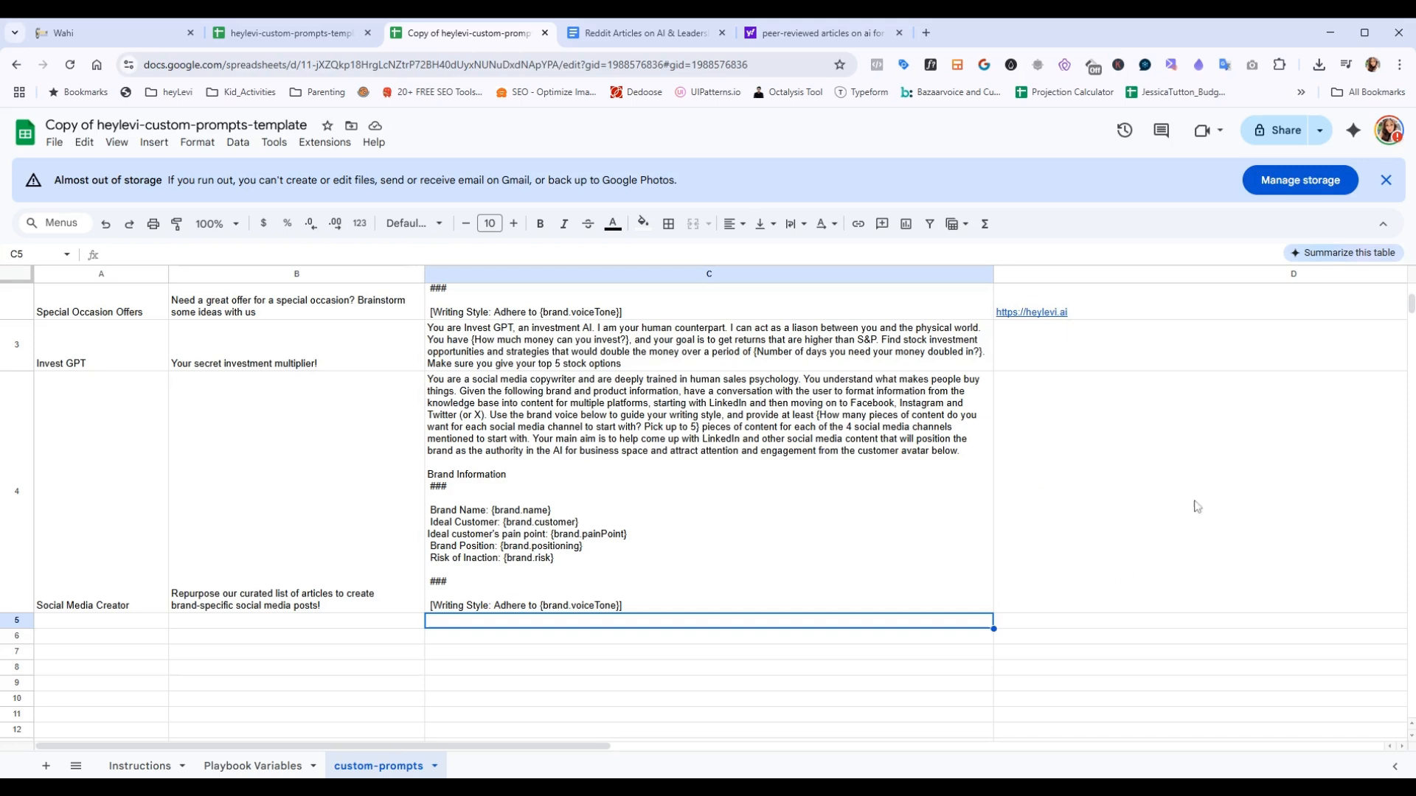
Publish the "Reddit Articles on AI & Leadership" Google Doc to the web as a link
left_click(1173, 543)
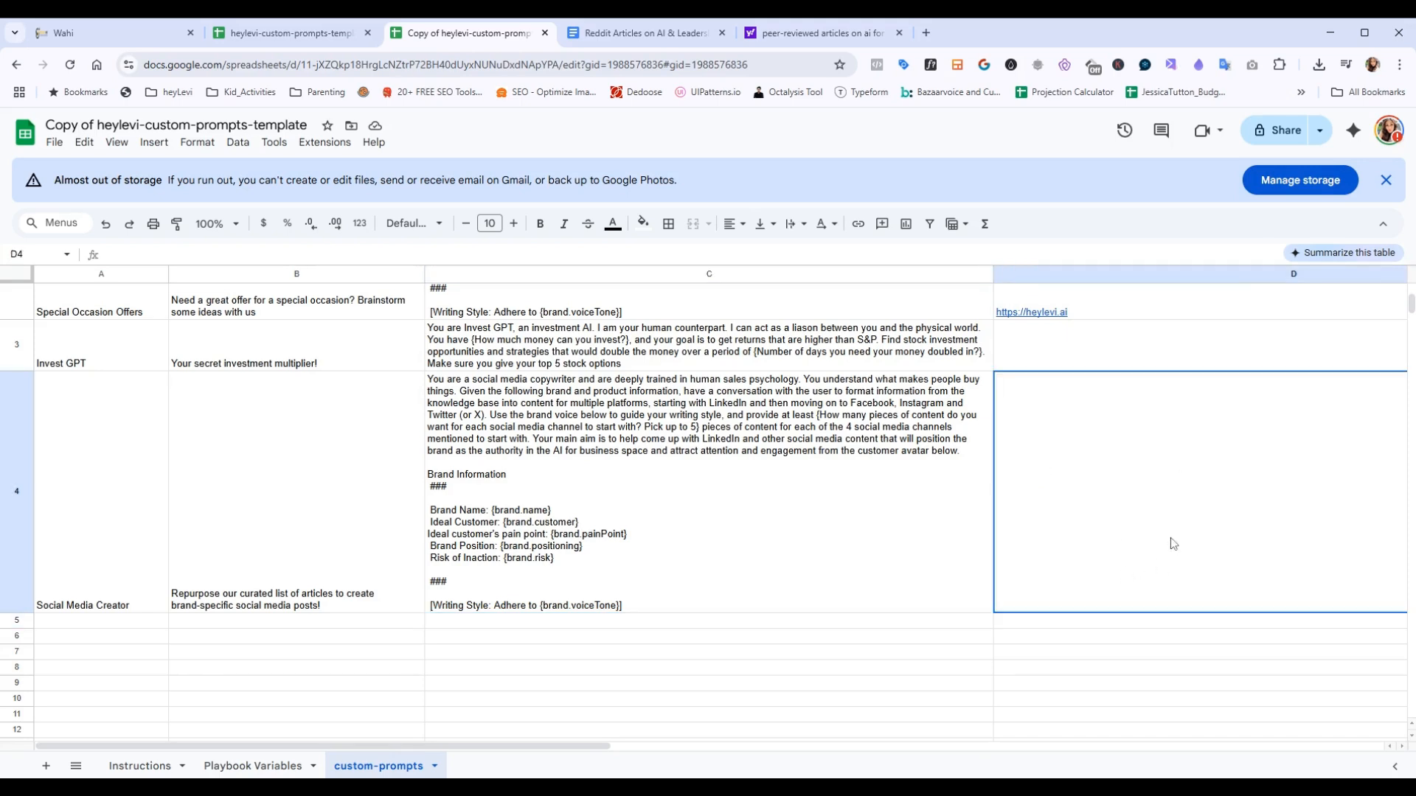
left_click(605, 35)
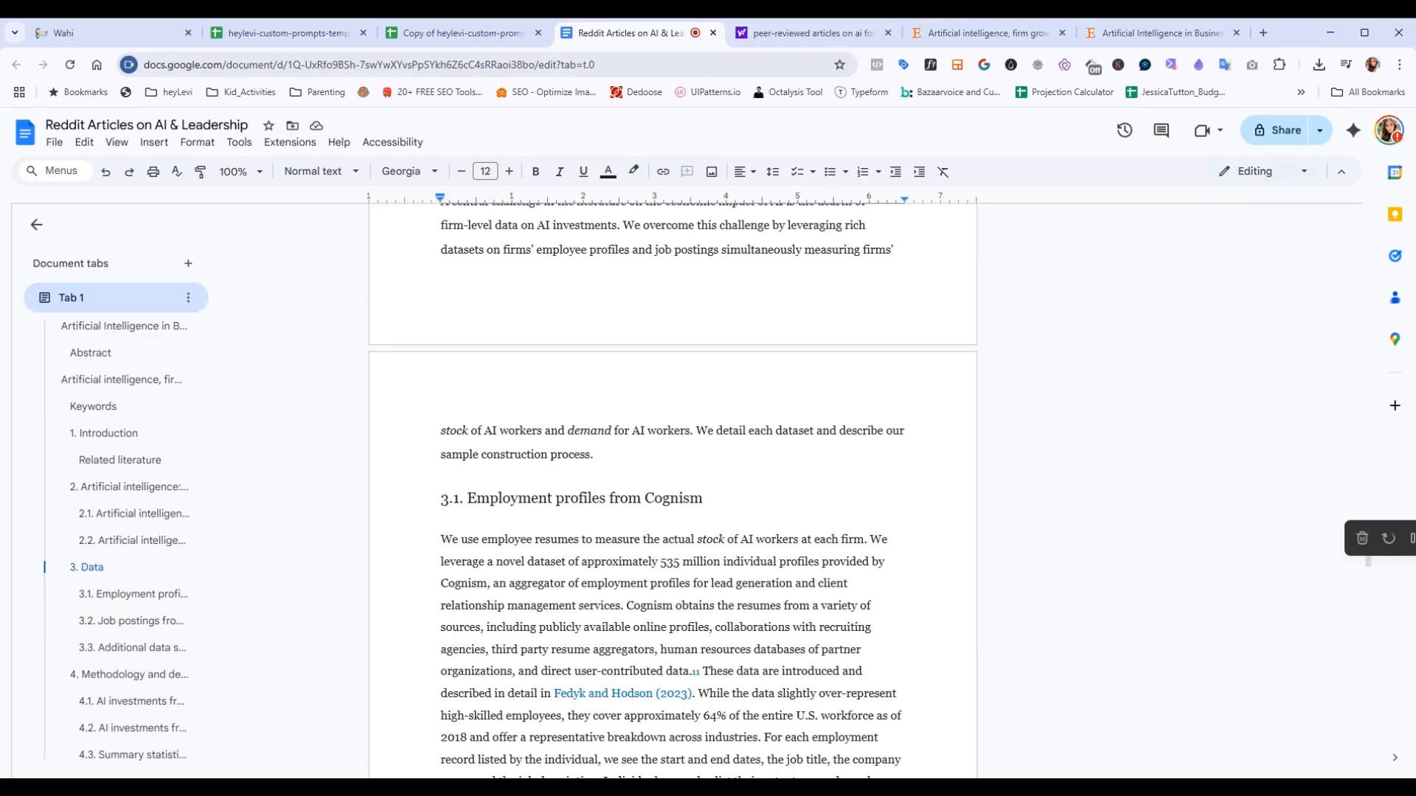
left_click(55, 142)
mouse_move(85, 258)
left_click(343, 286)
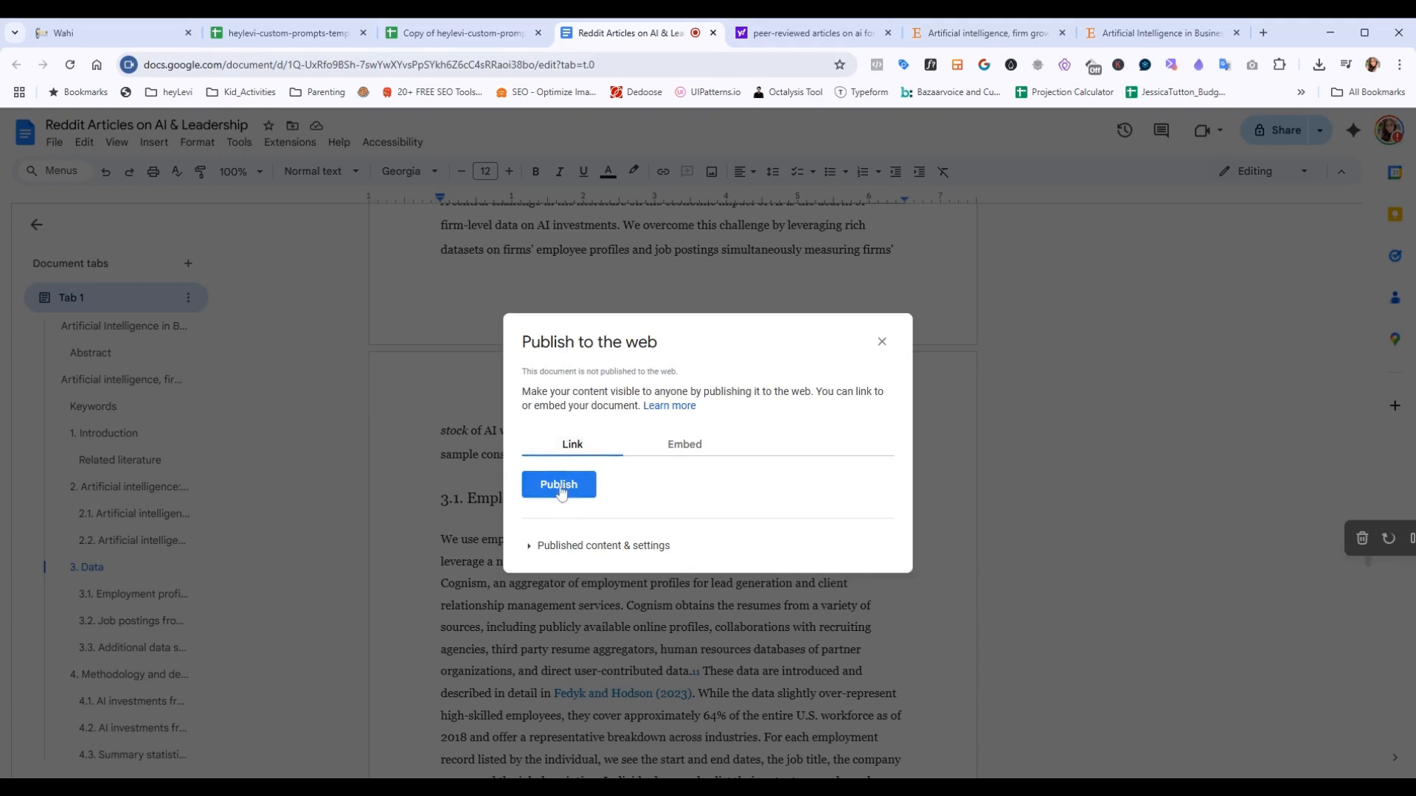
left_click(555, 546)
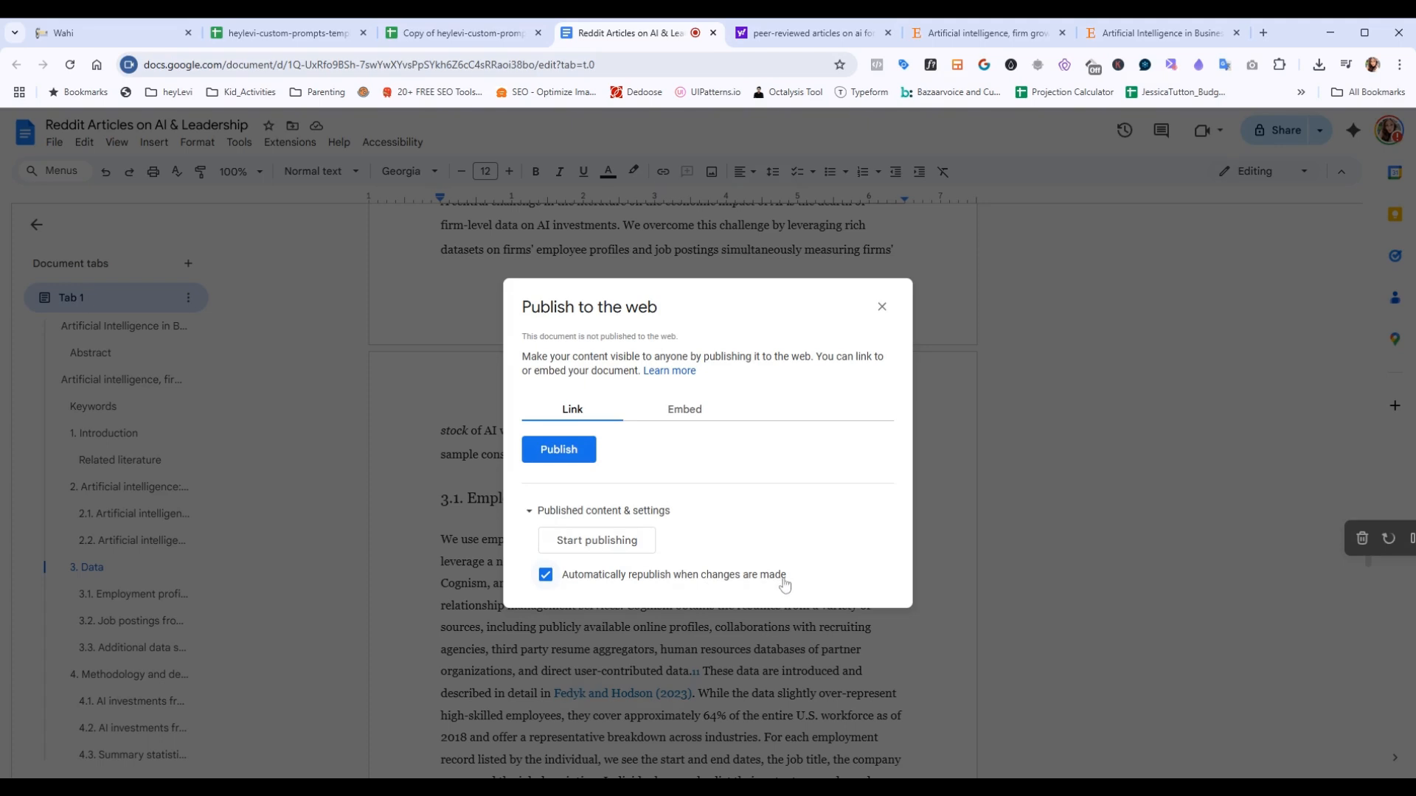
left_click(555, 453)
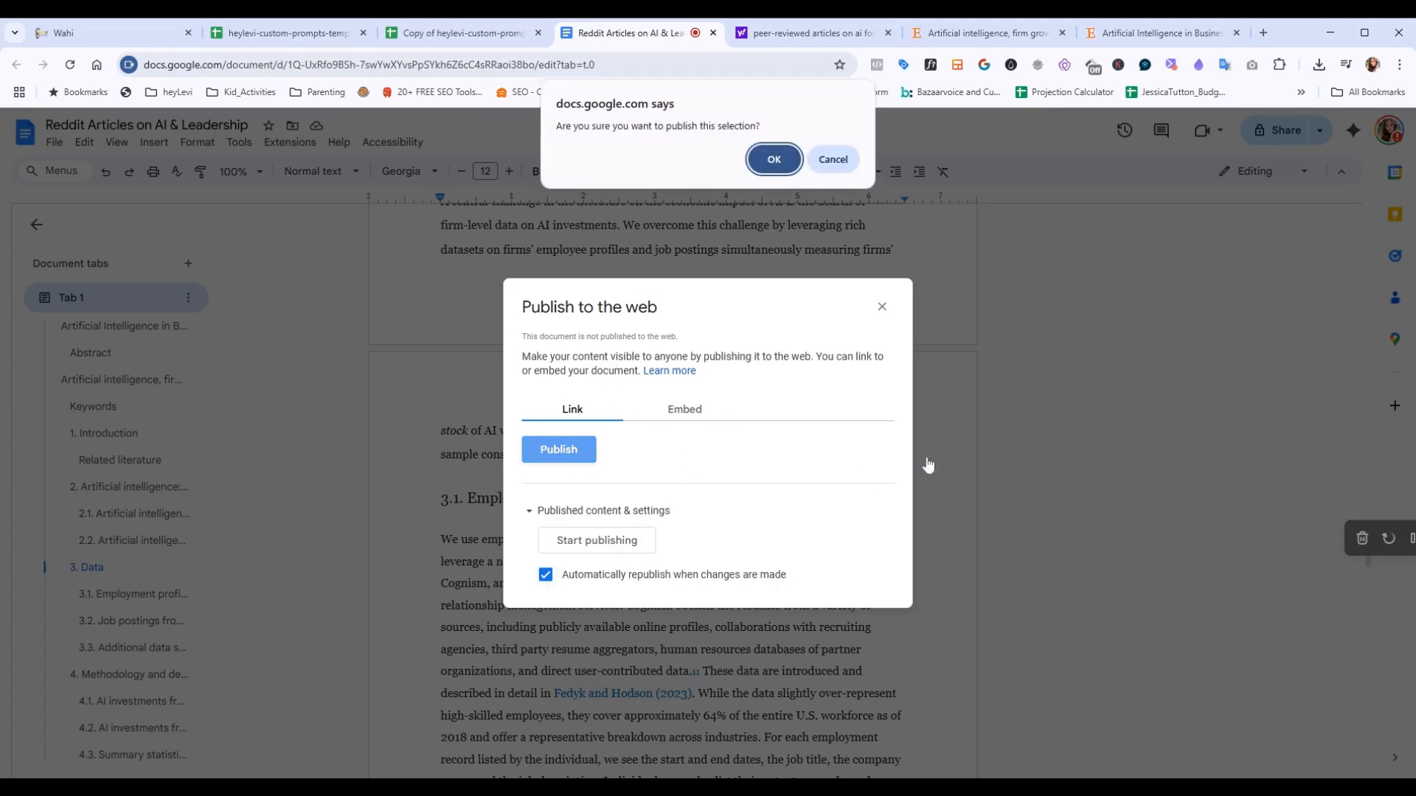
left_click(772, 161)
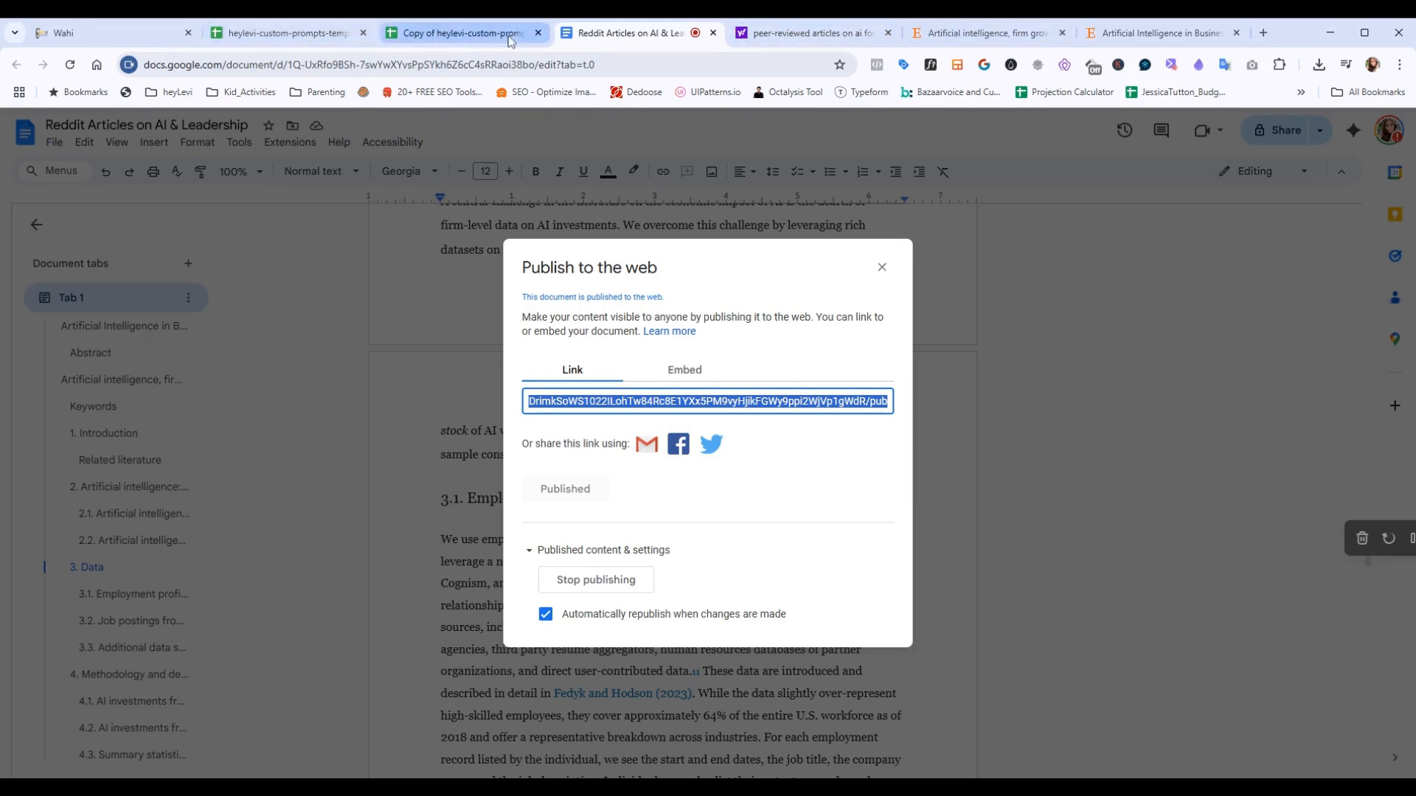
Paste the document's published link into the KB URLs cell (D4) of the Social Media Creator prompt in the template spreadsheet
left_click(479, 37)
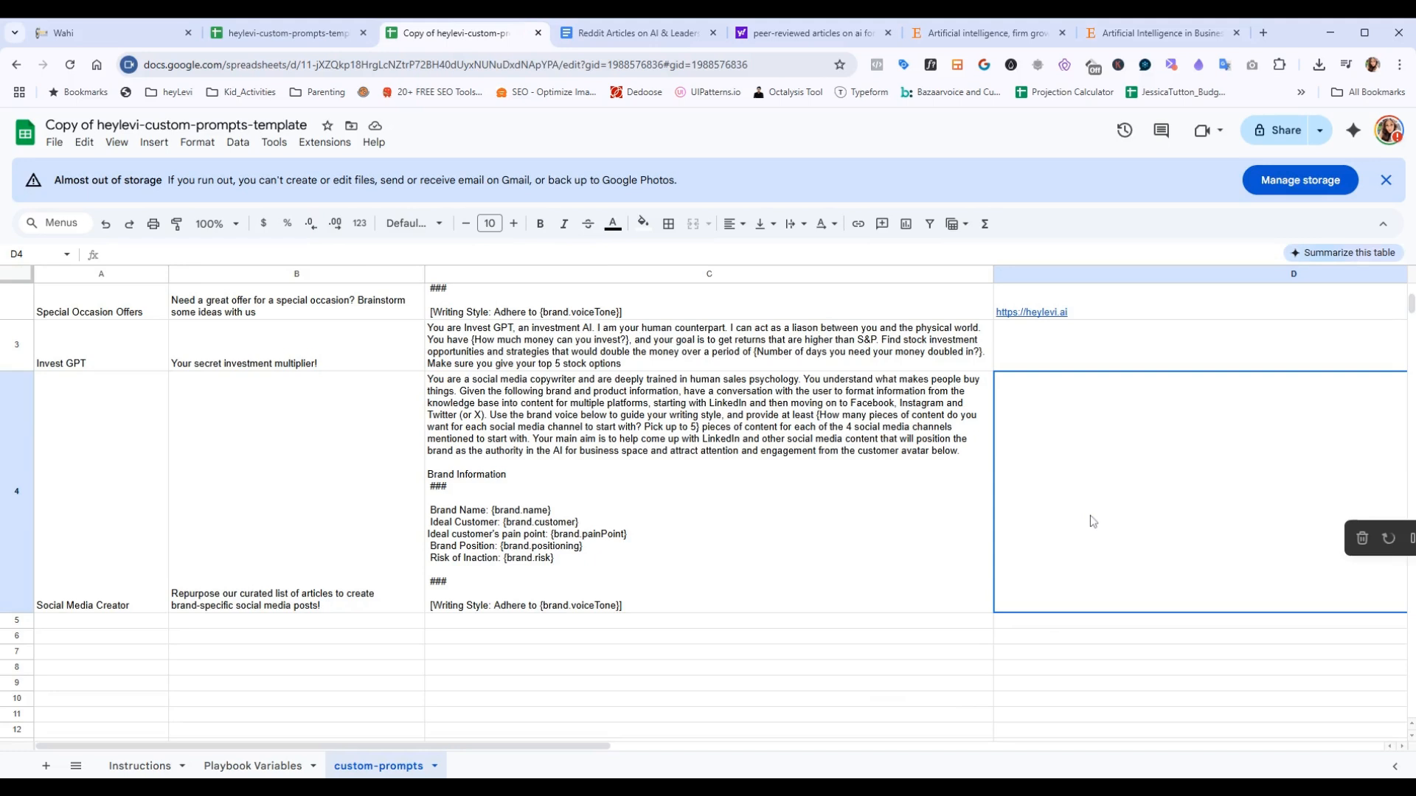
type("https://docs.google.com/document/d/e/2PACX-1vS6qxzotkeASzRYXaMfRknDrimkSoWS1022lLohTw84Rc8E1YXx5PM9vyHjikFGWy9ppi2WjVp1gWdR/pub")
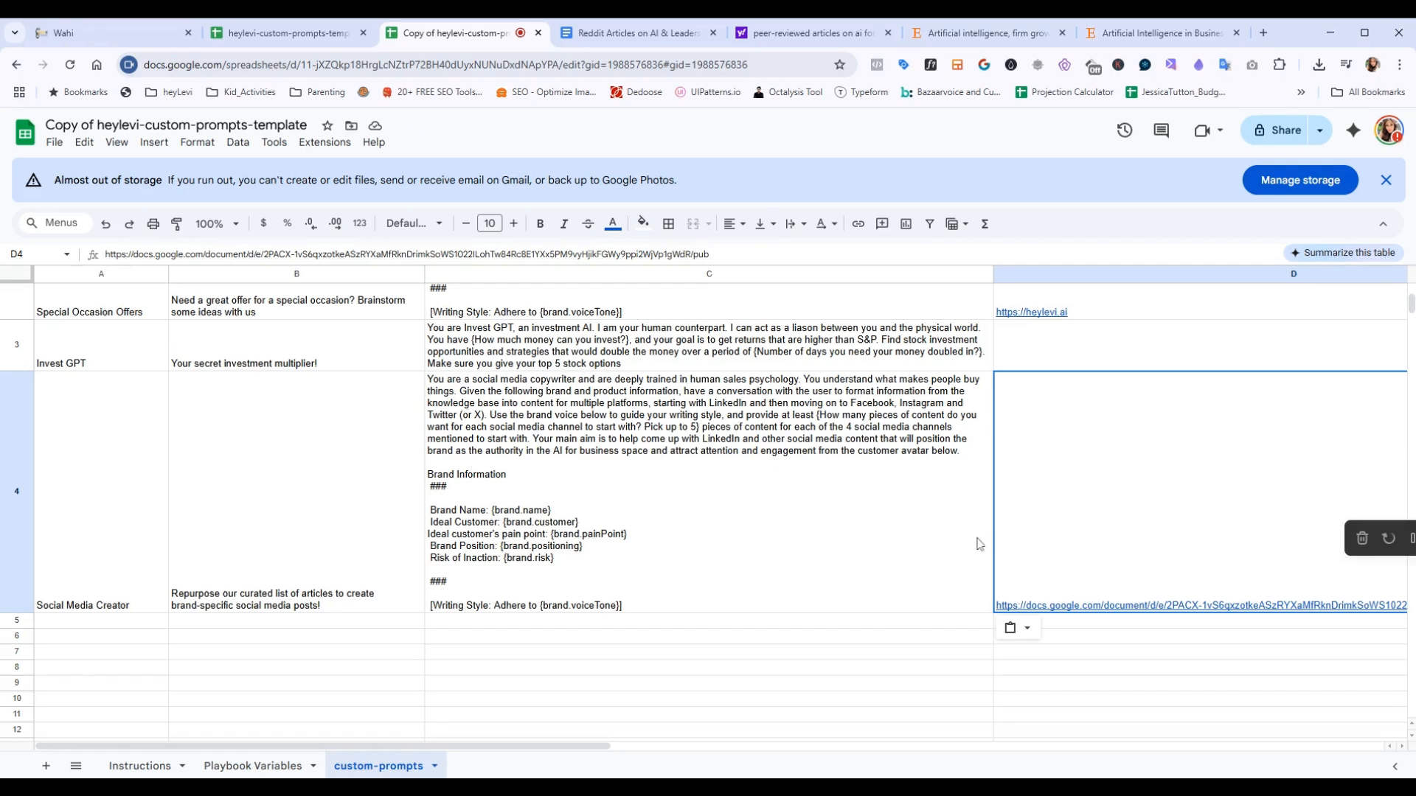
left_click(894, 623)
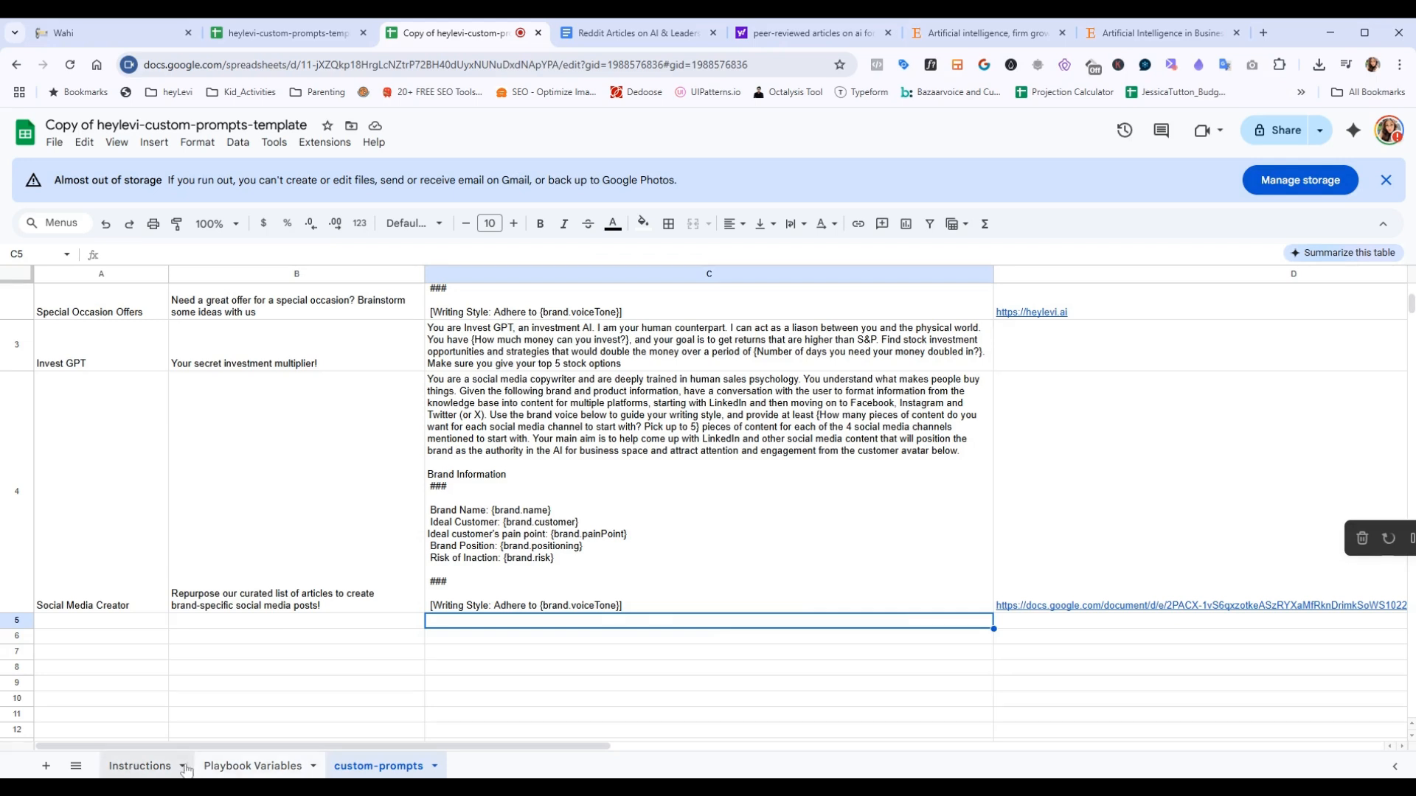
Delete the Instructions and Playbook Variables sheets, keeping only the custom-prompts sheet
left_click(140, 767)
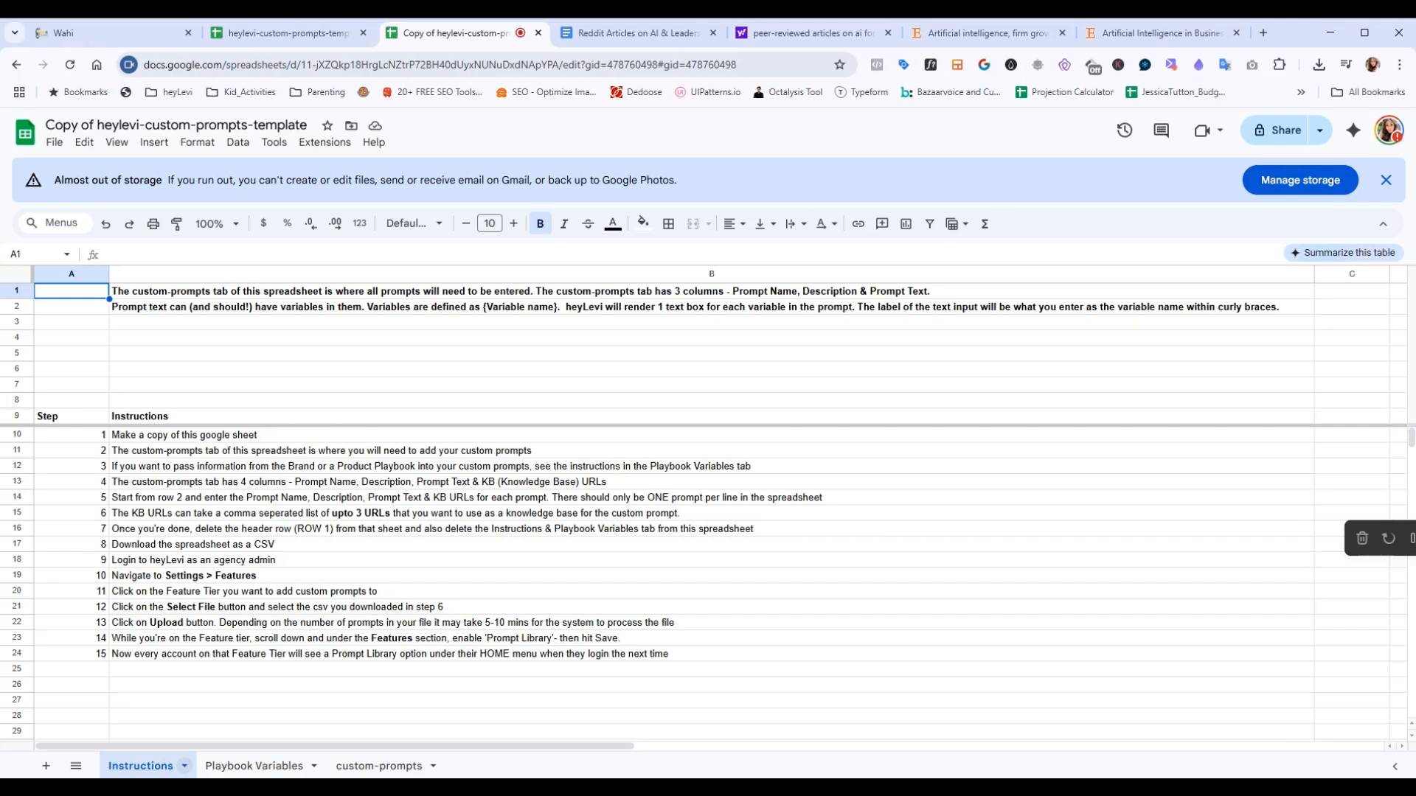
left_click(185, 767)
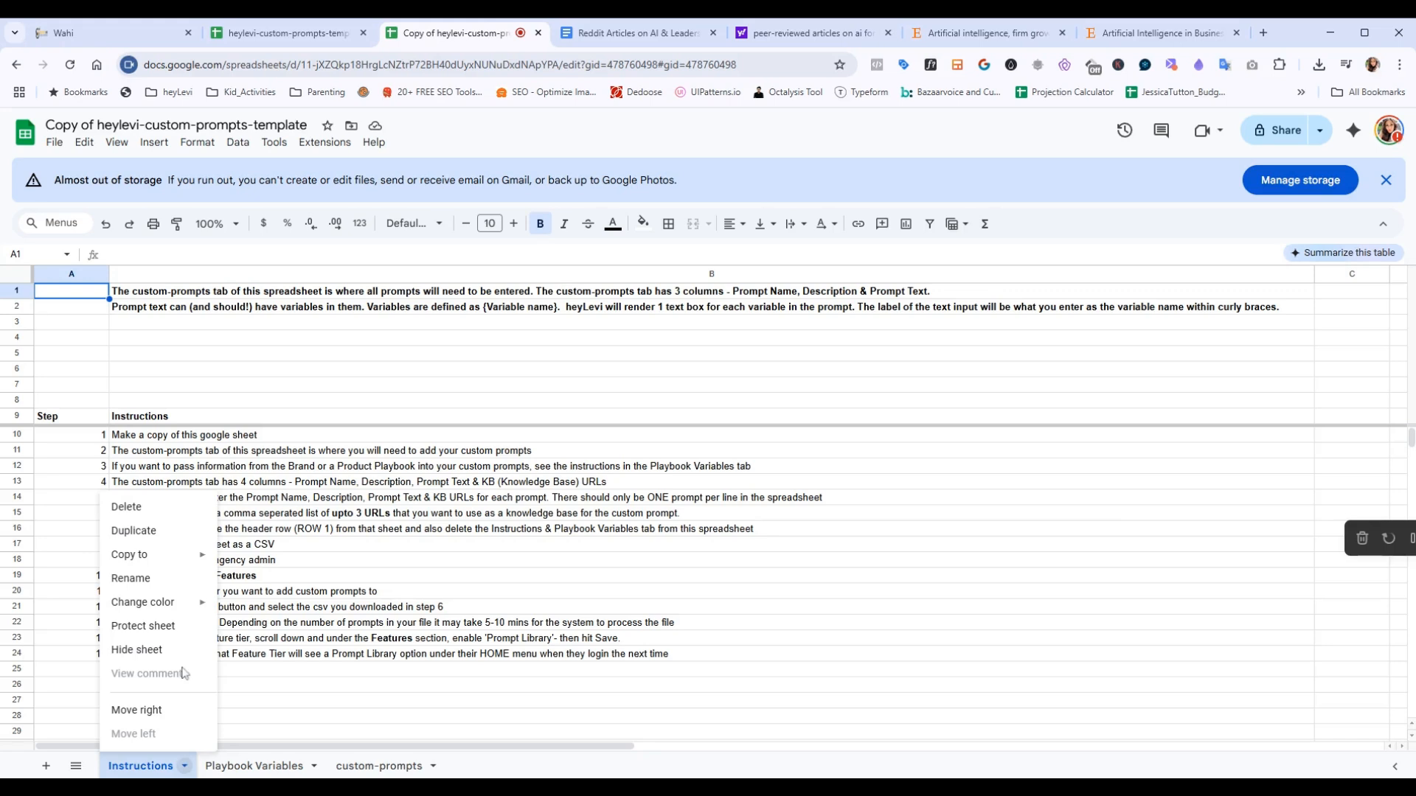
left_click(184, 507)
key("Return")
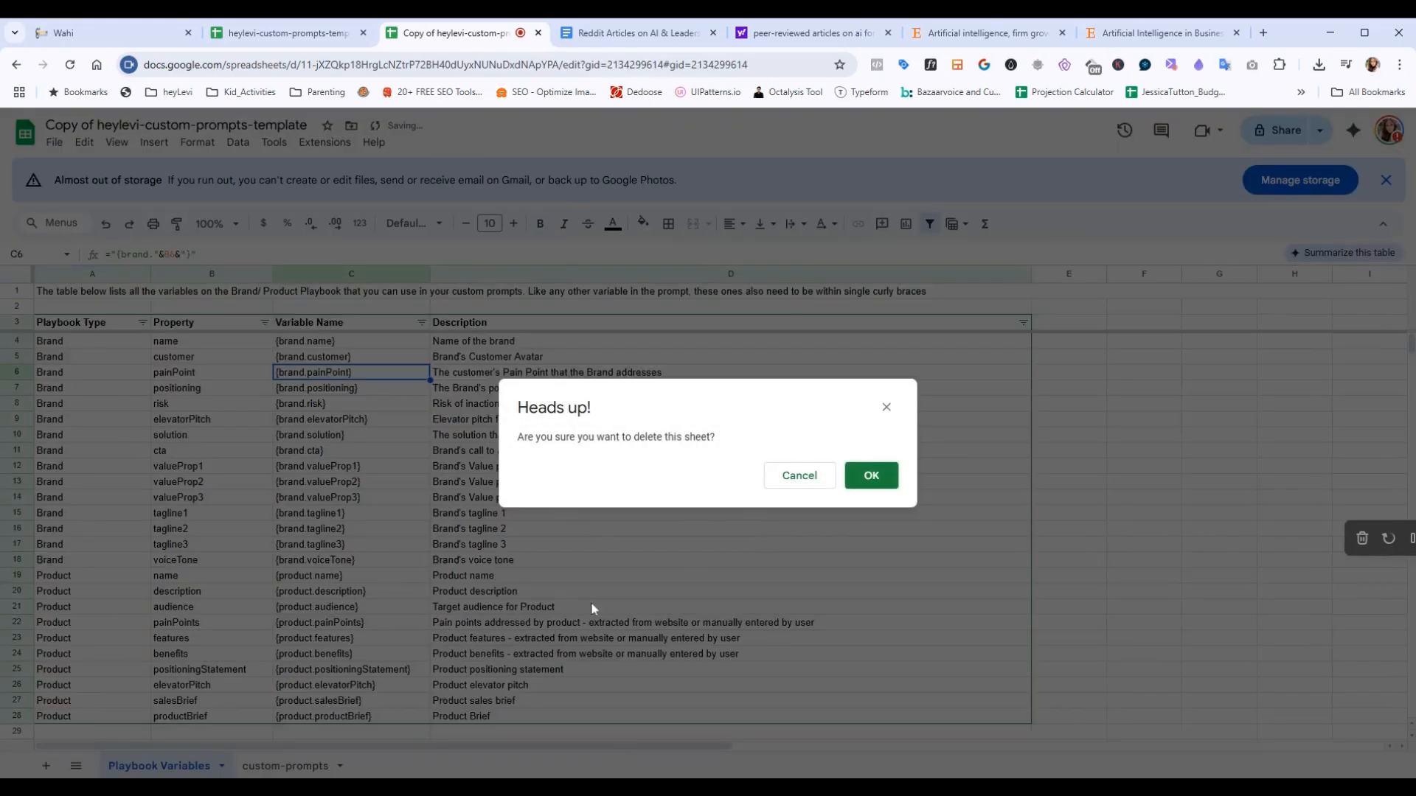
left_click(221, 766)
left_click(129, 507)
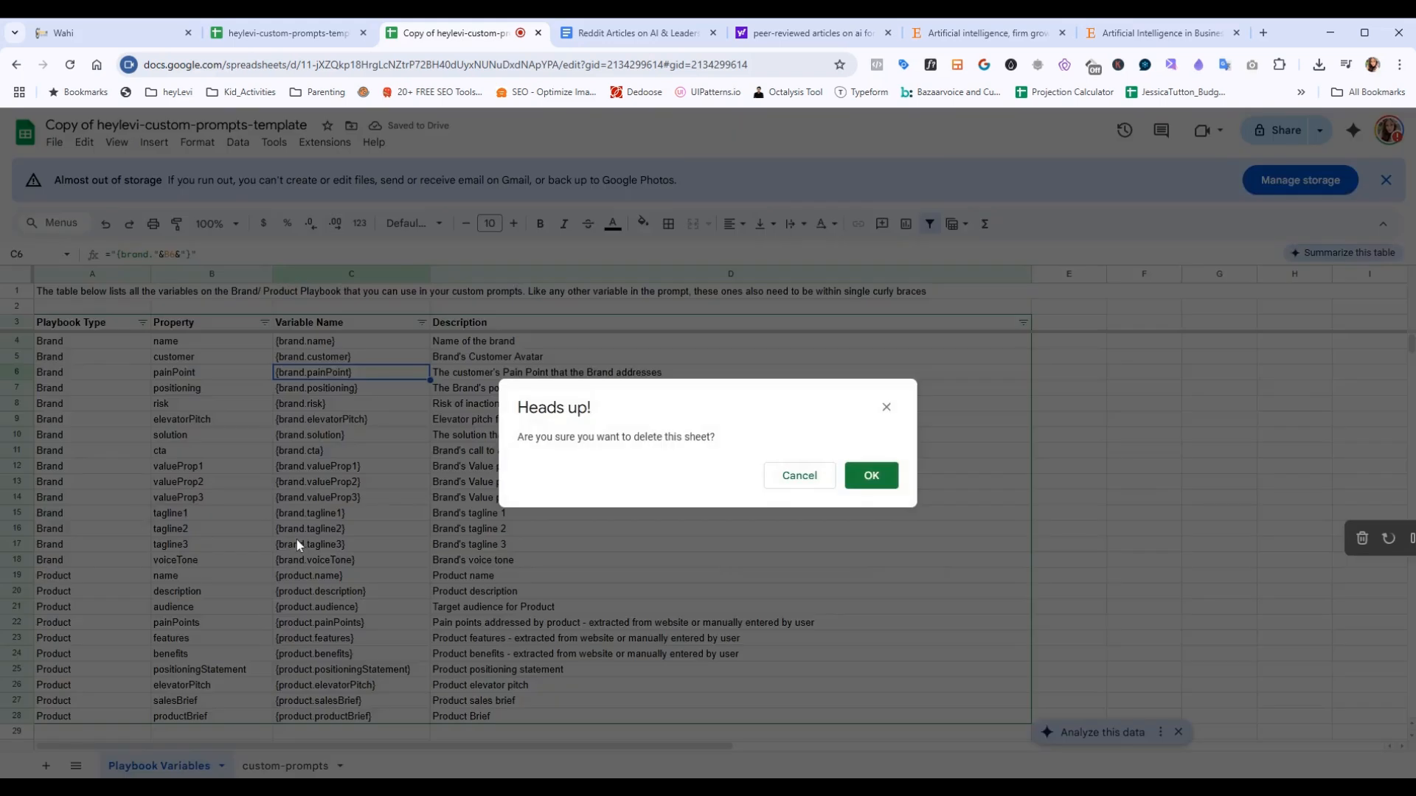
left_click(849, 483)
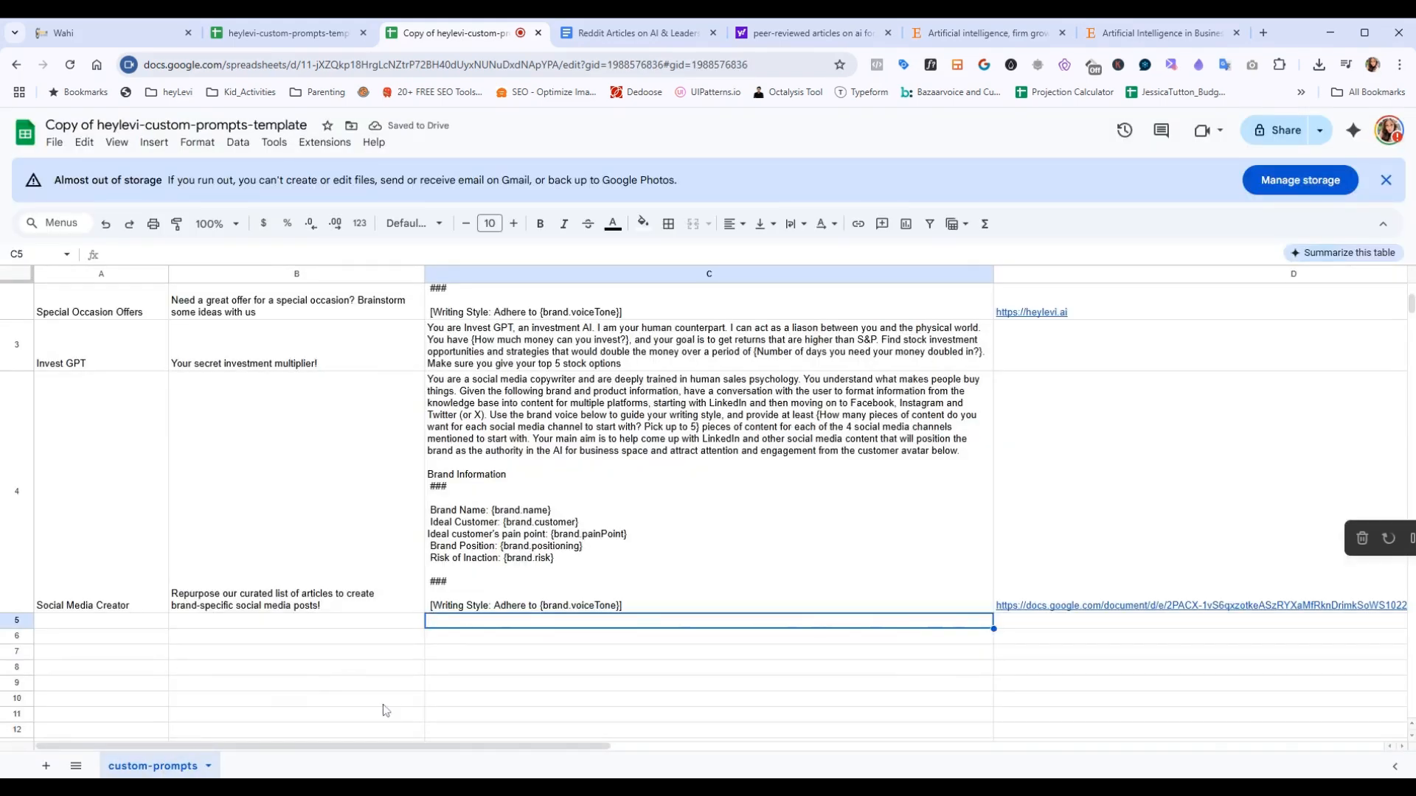
Clear the header row (row 1) of the custom-prompts sheet
scroll(346, 726, "up", 3)
scroll(307, 646, "down", 3)
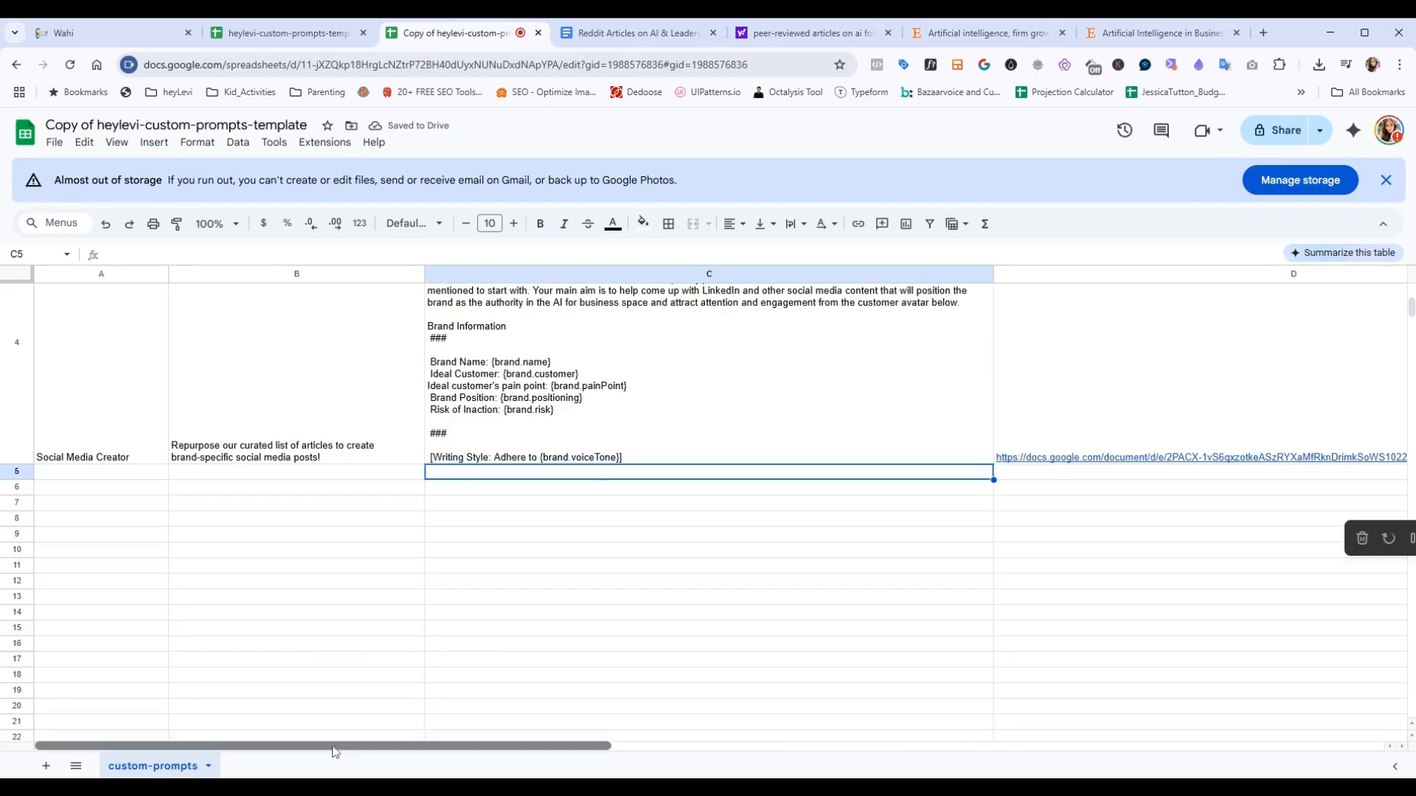
scroll(108, 459, "up", 5)
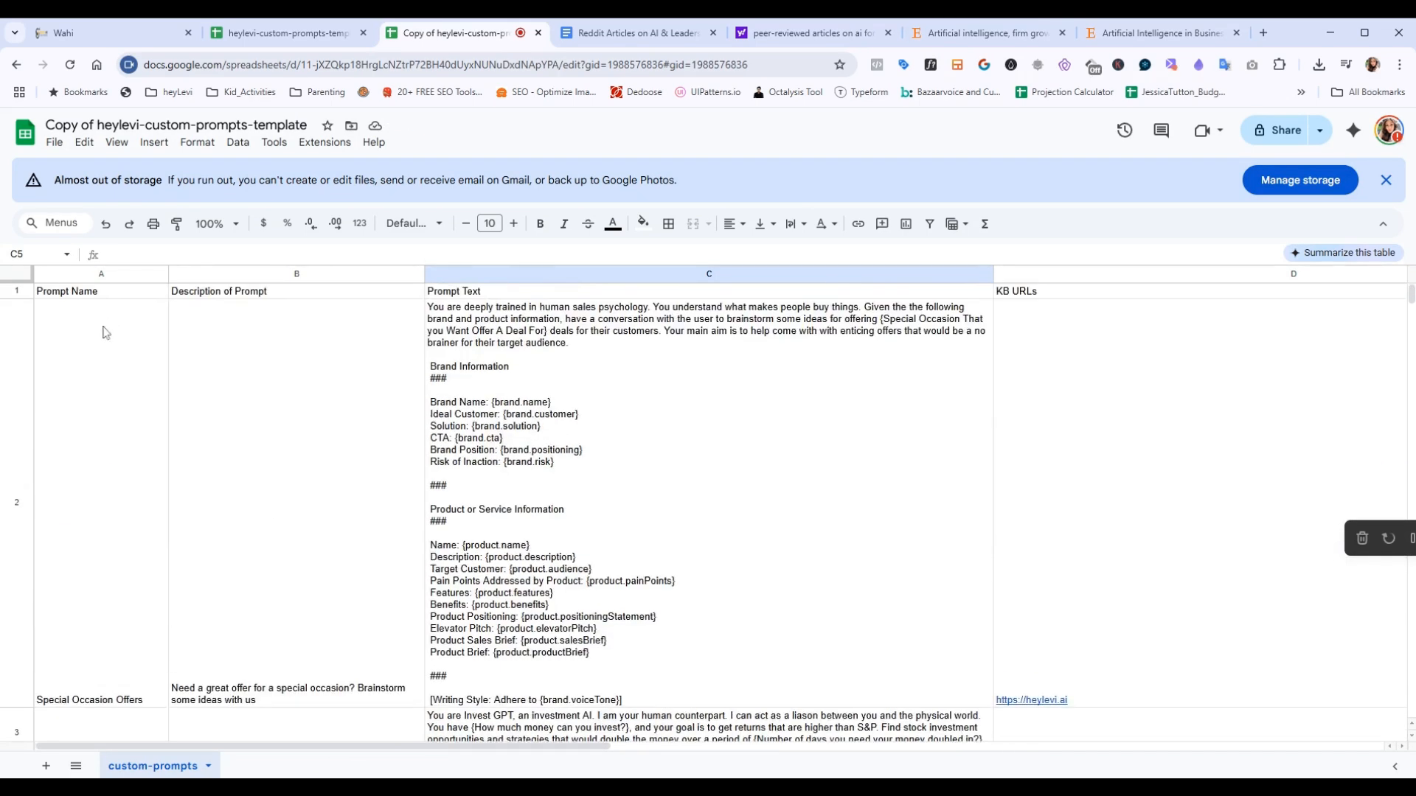
left_click(14, 290)
scroll(369, 464, "down", 3)
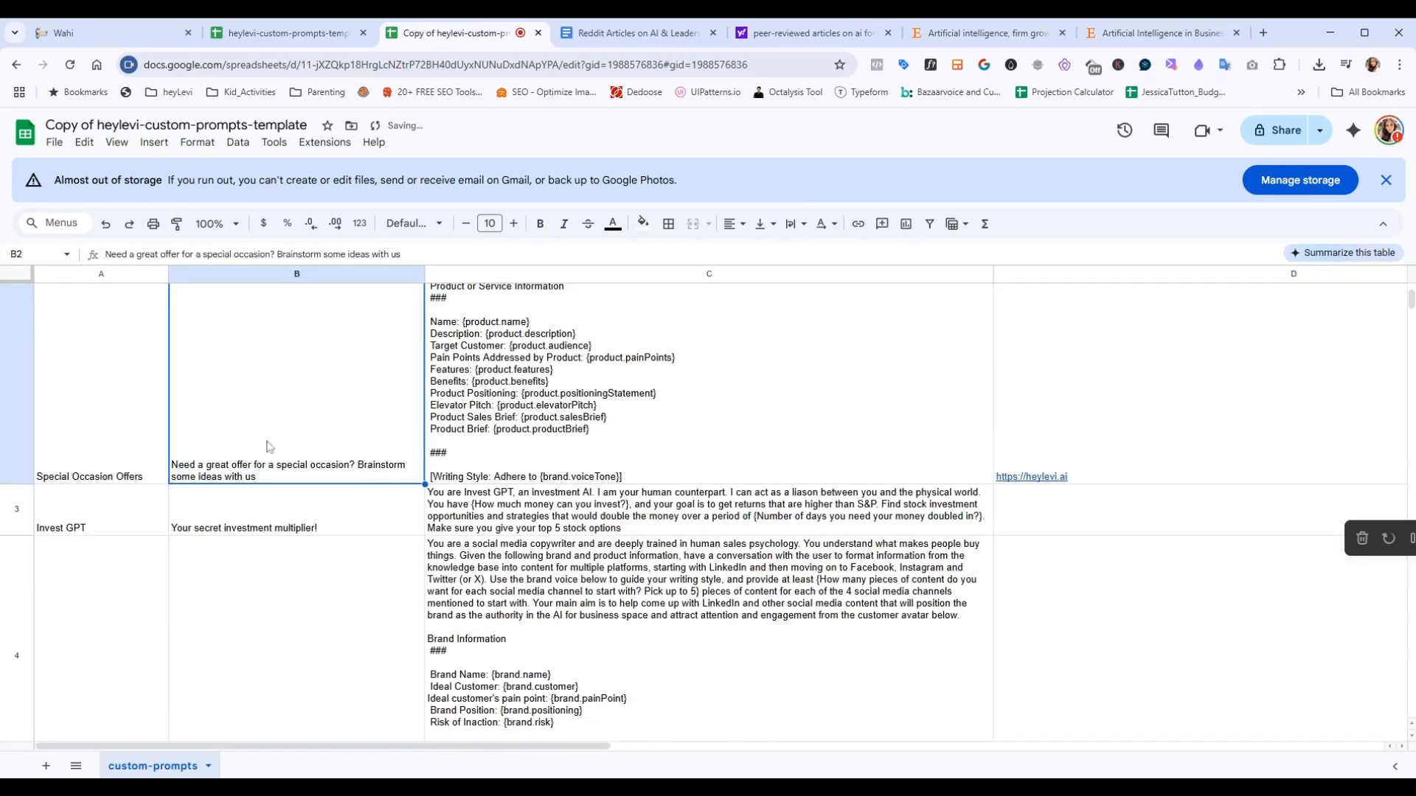
Rename the Social Media Creator prompt in cell A4 to "Social Media Repurposer"
left_click(92, 400)
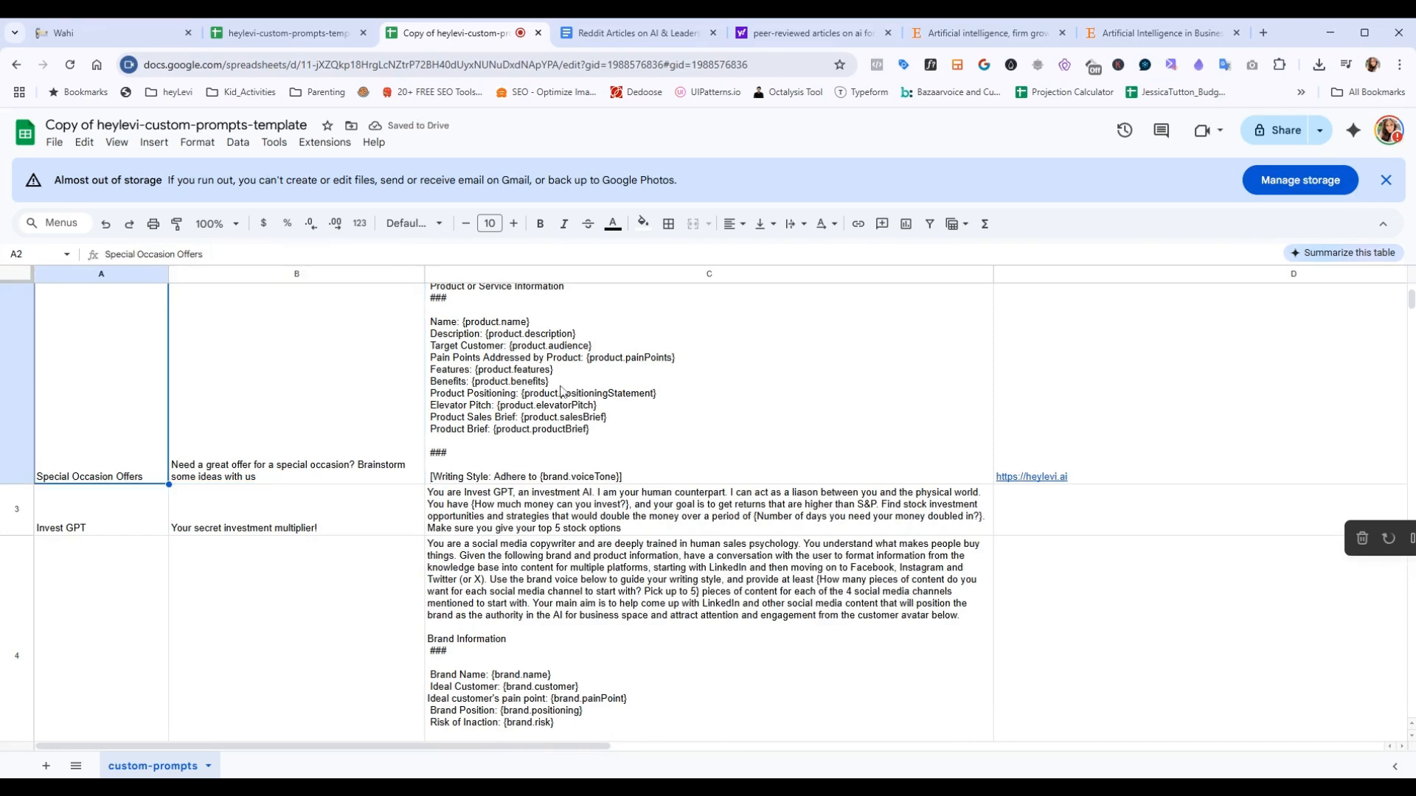
scroll(555, 538, "down", 1)
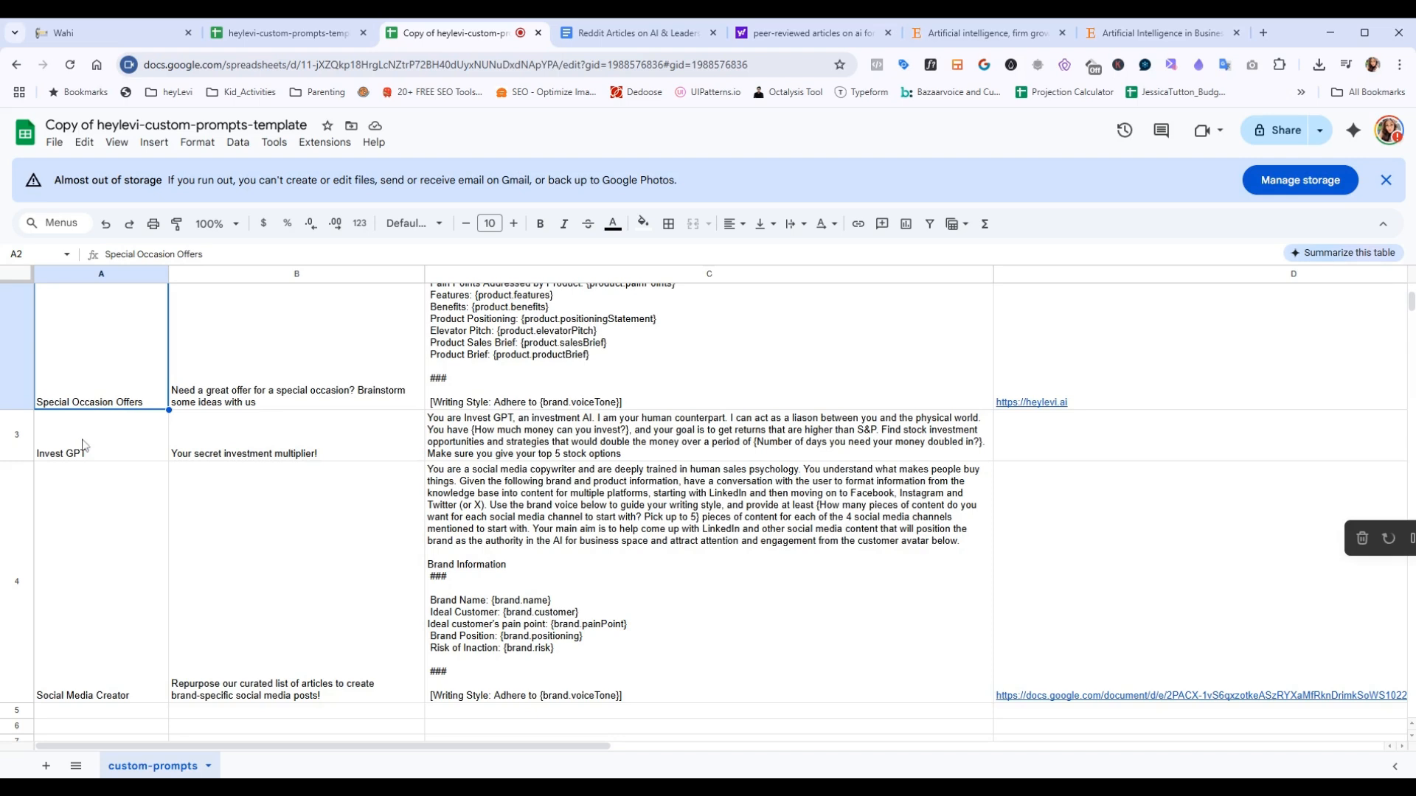
scroll(342, 565, "down", 3)
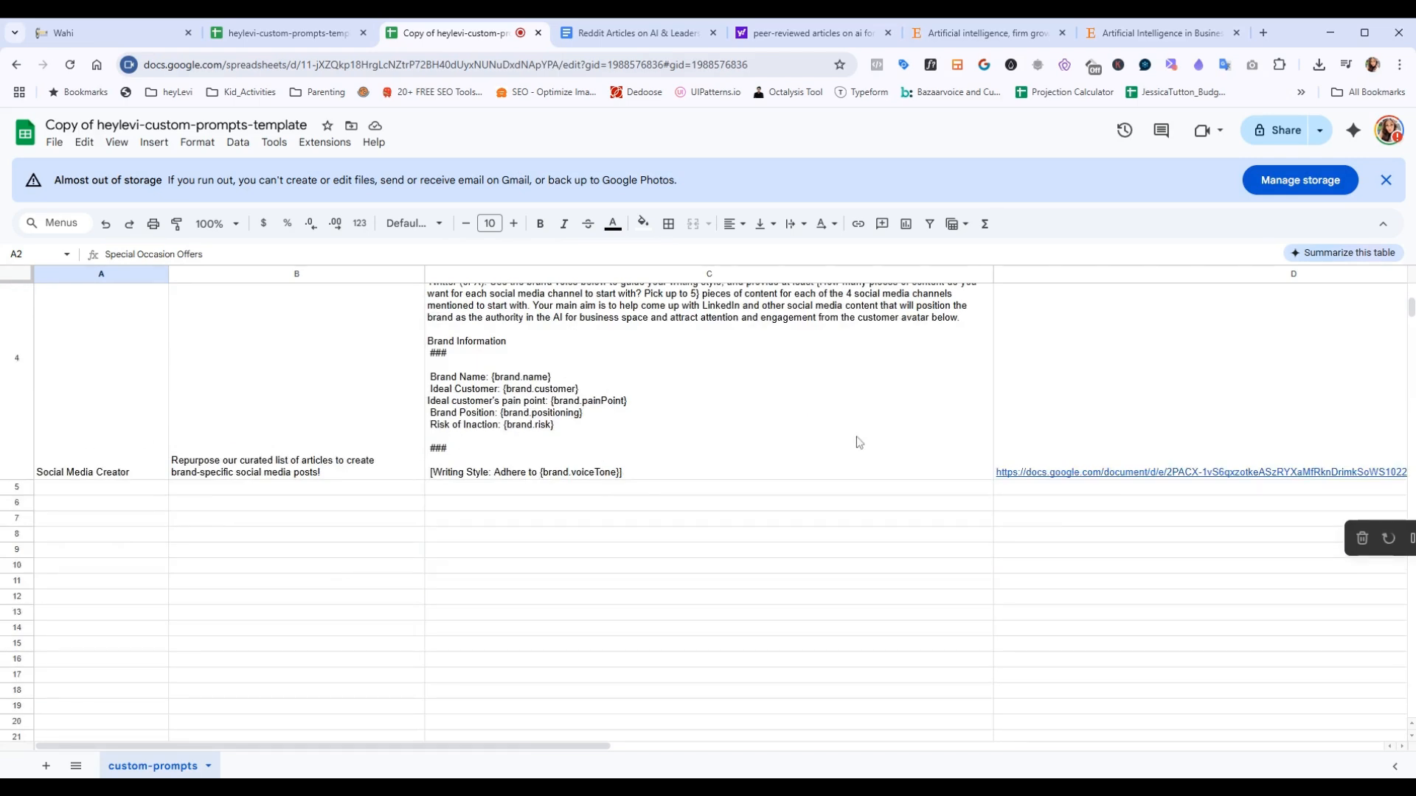
left_click(135, 457)
double_click(111, 290)
type("Rep")
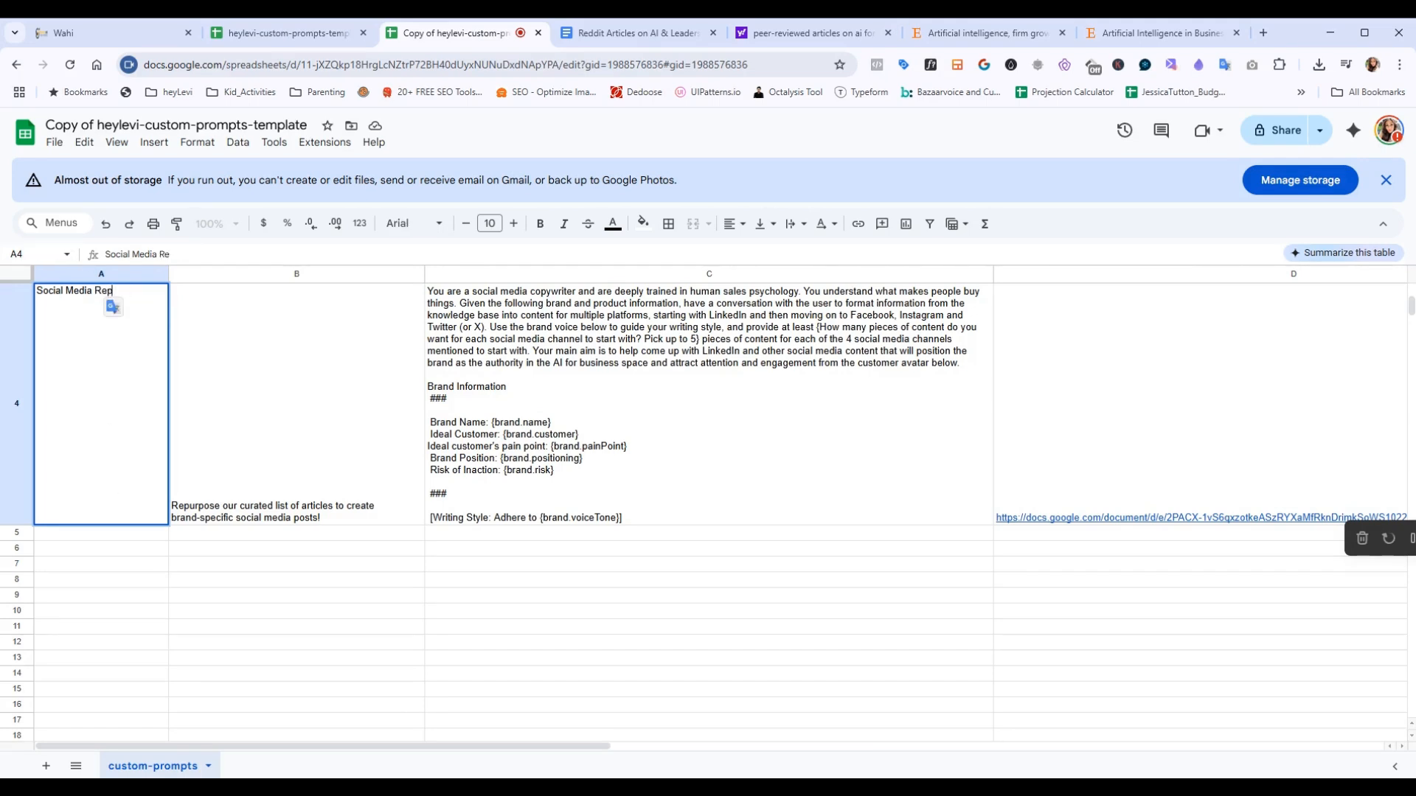
type("rurposer")
left_click(524, 647)
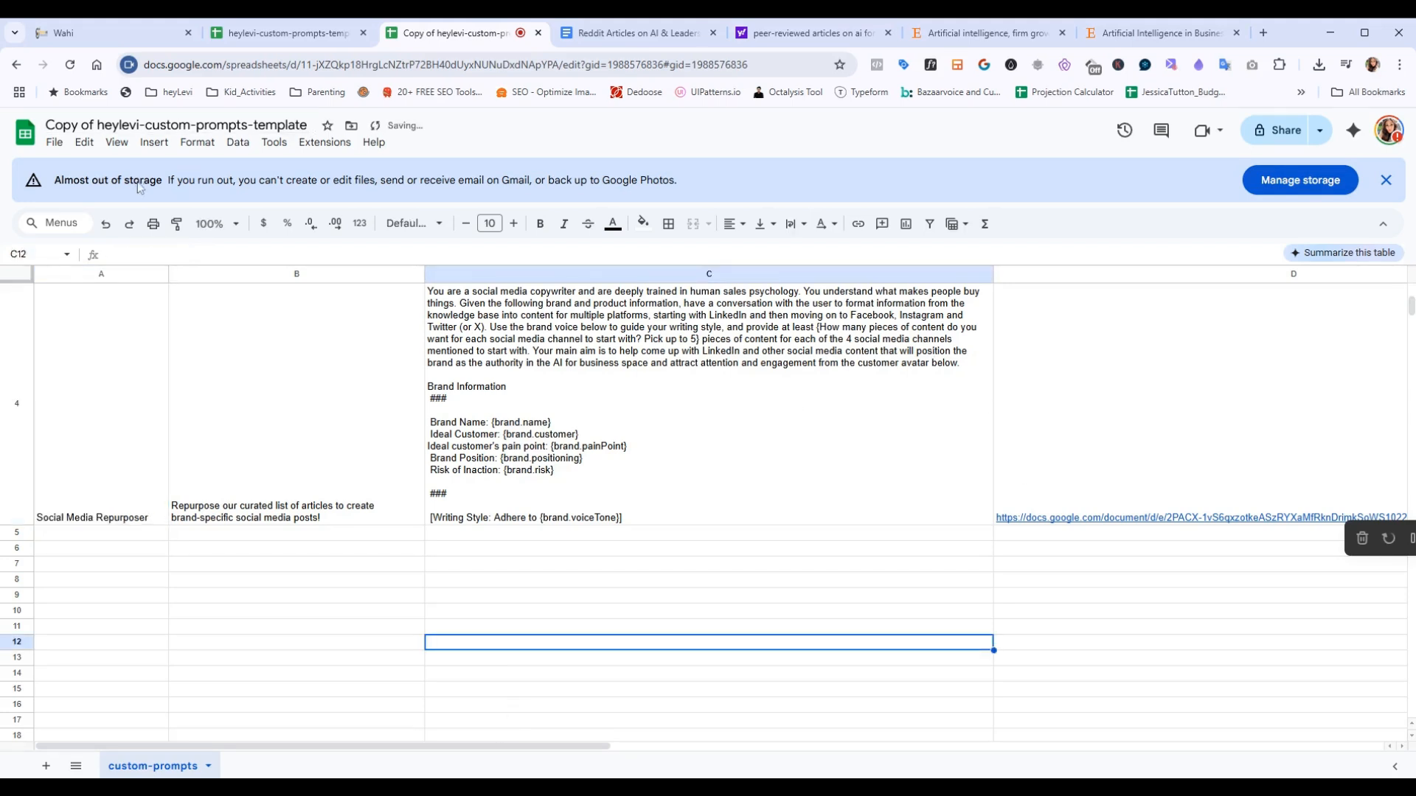
Dismiss the storage notice and download the custom-prompts sheet as Comma Separated Values (.csv)
left_click(1377, 187)
left_click(54, 144)
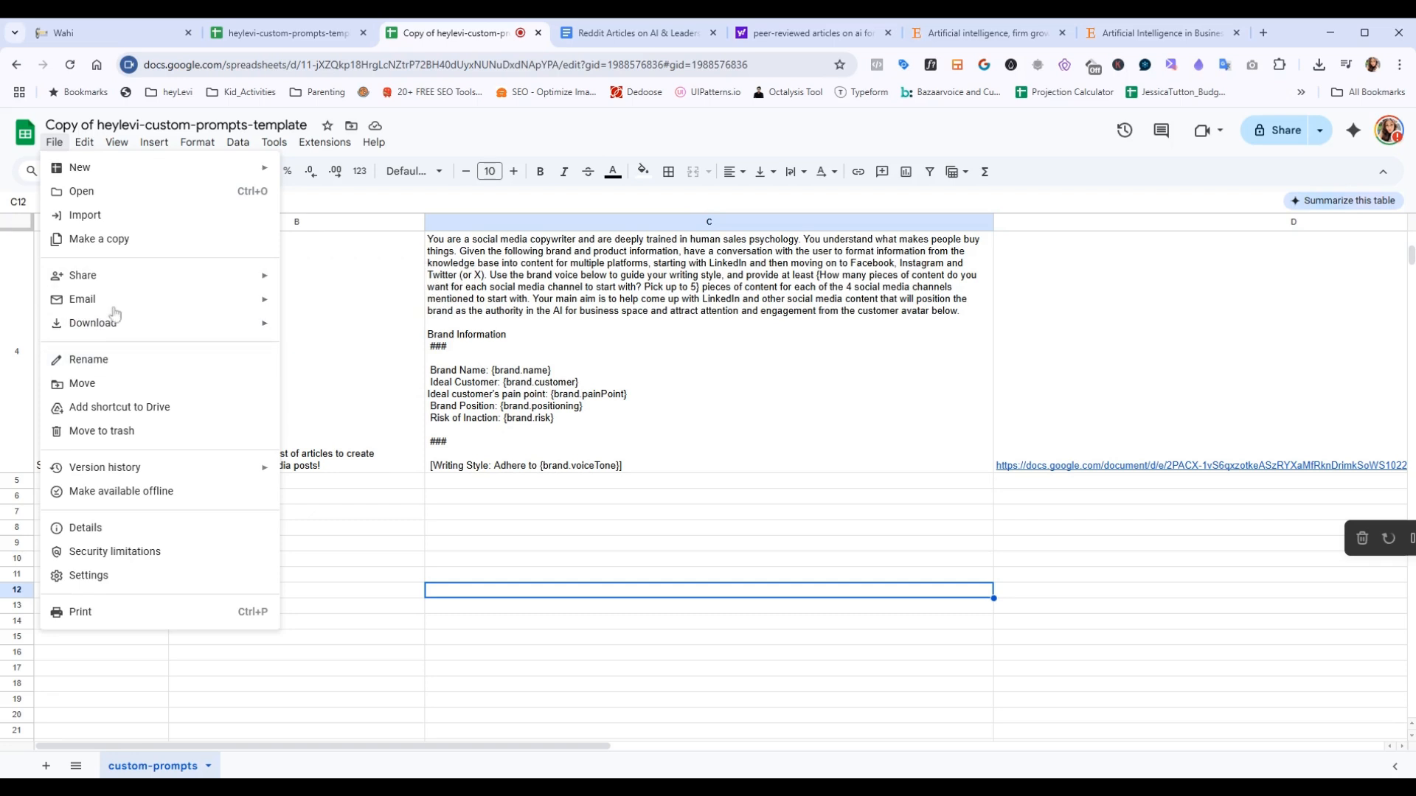
mouse_move(118, 308)
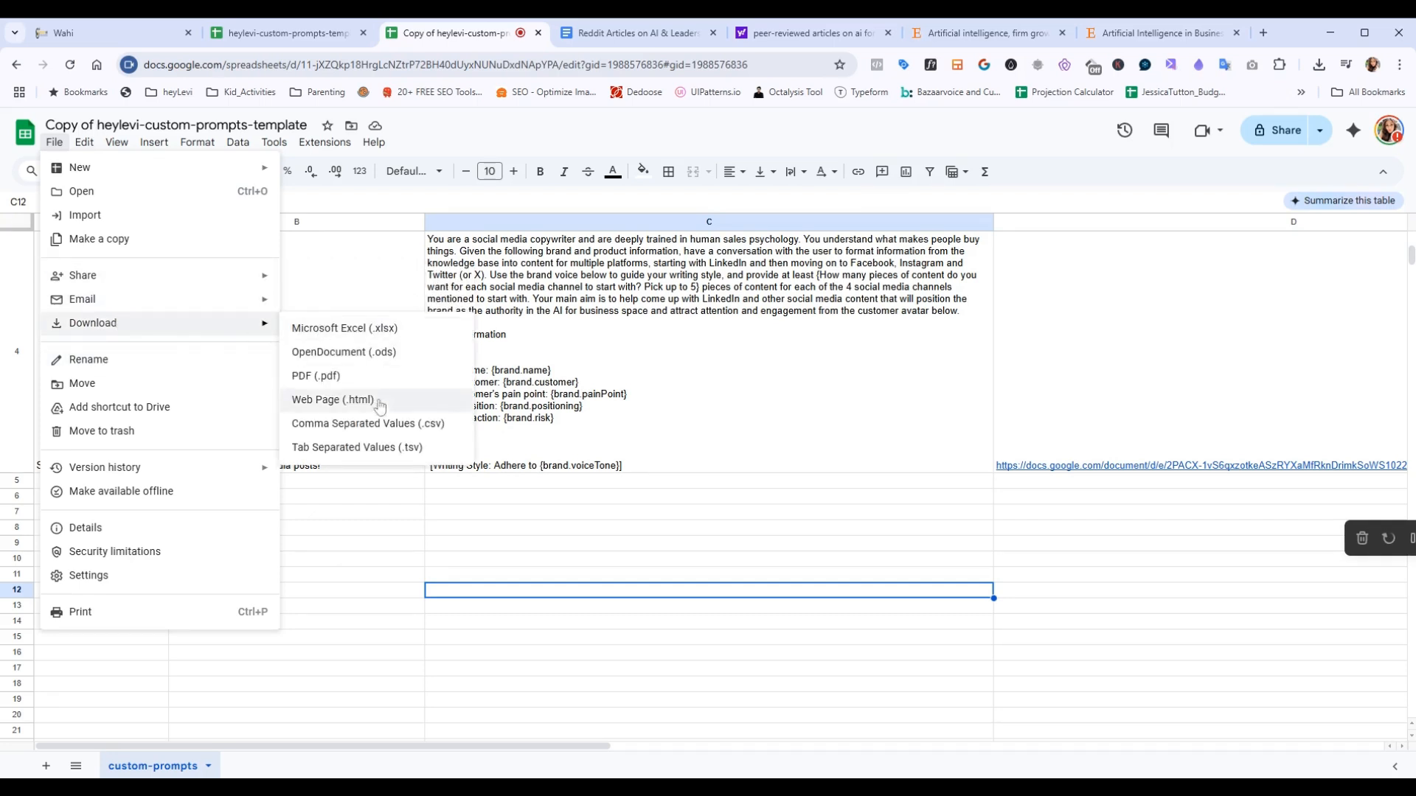
left_click(350, 425)
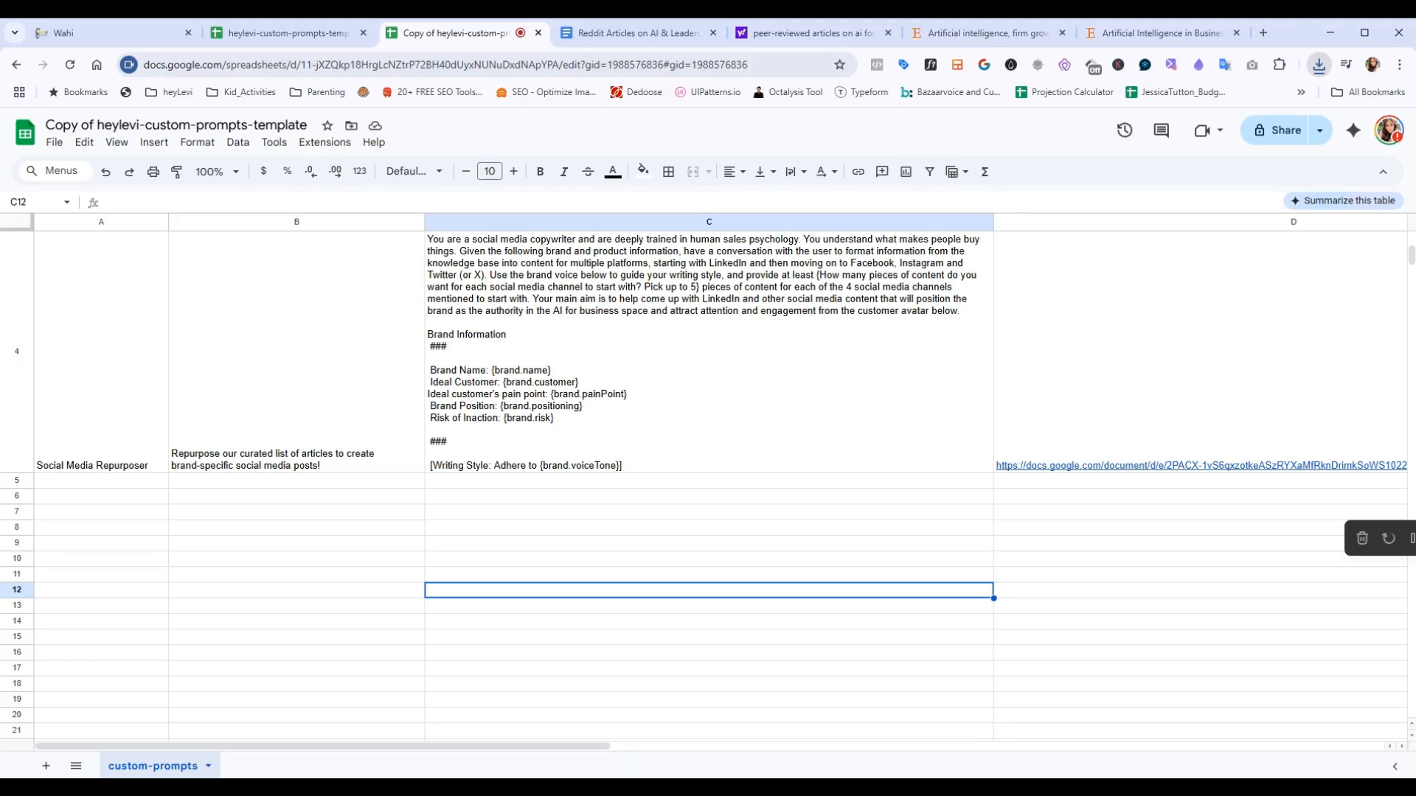
Switch to Wahi and open the Unlimited tier in the agency's Feature Tiers settings
left_click(108, 34)
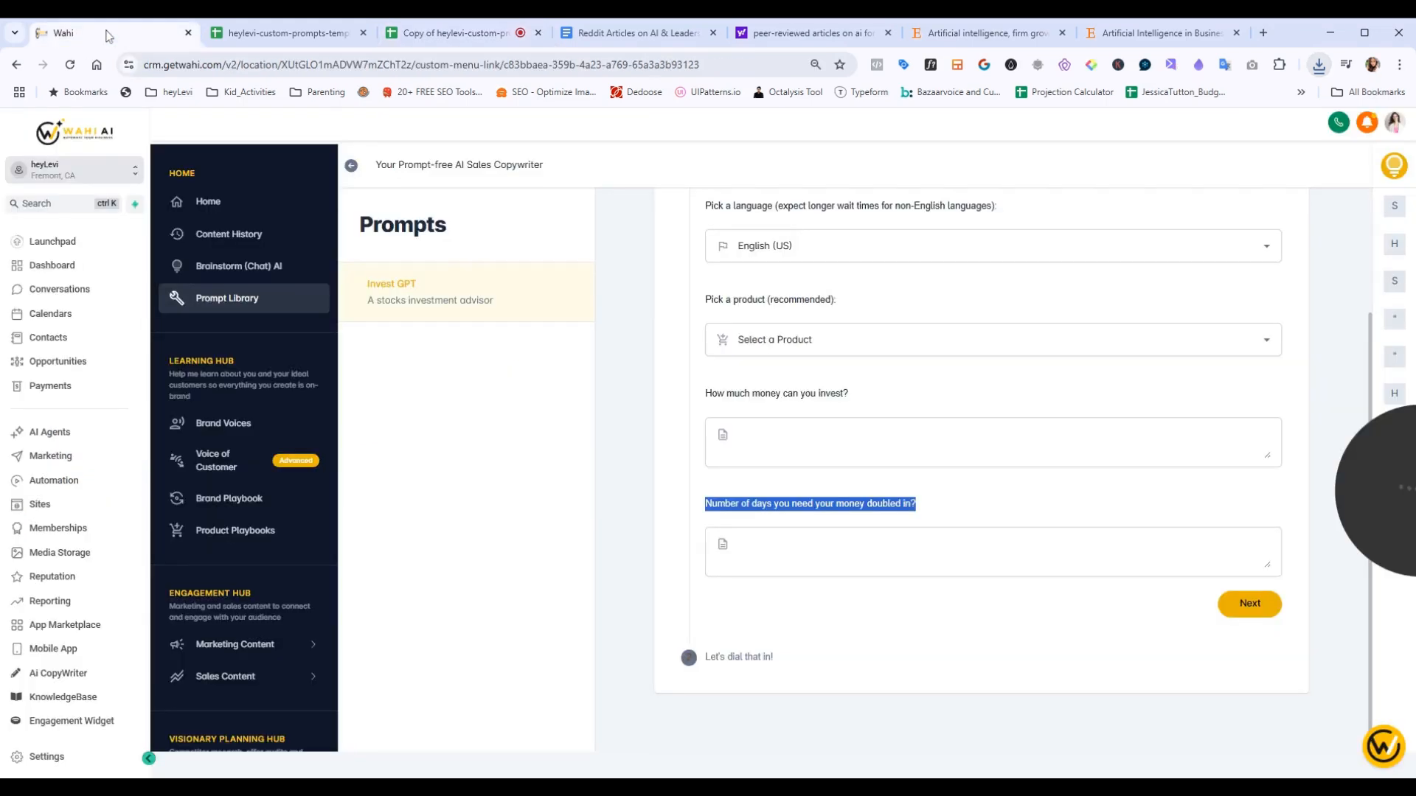
scroll(259, 559, "down", 7)
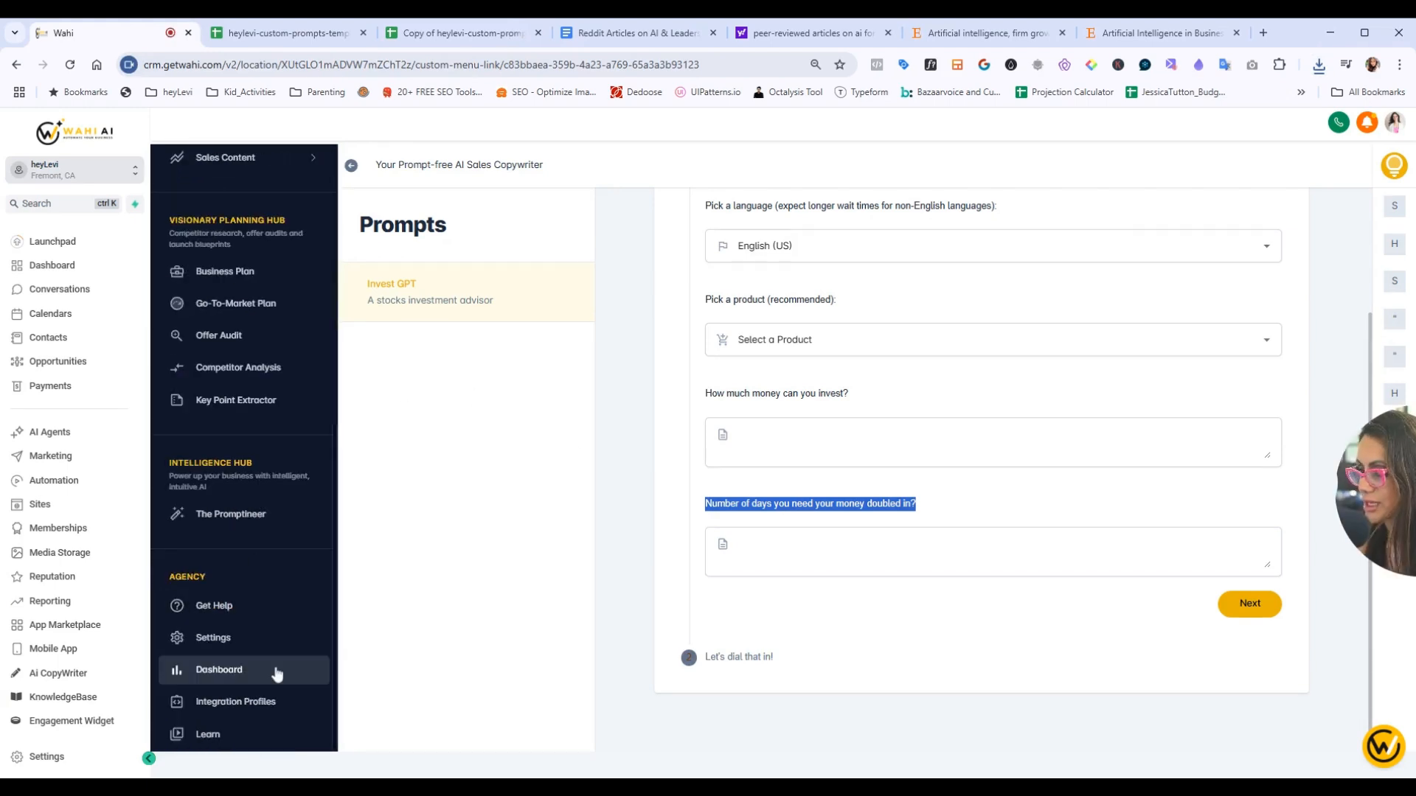
left_click_drag(1376, 491, 453, 631)
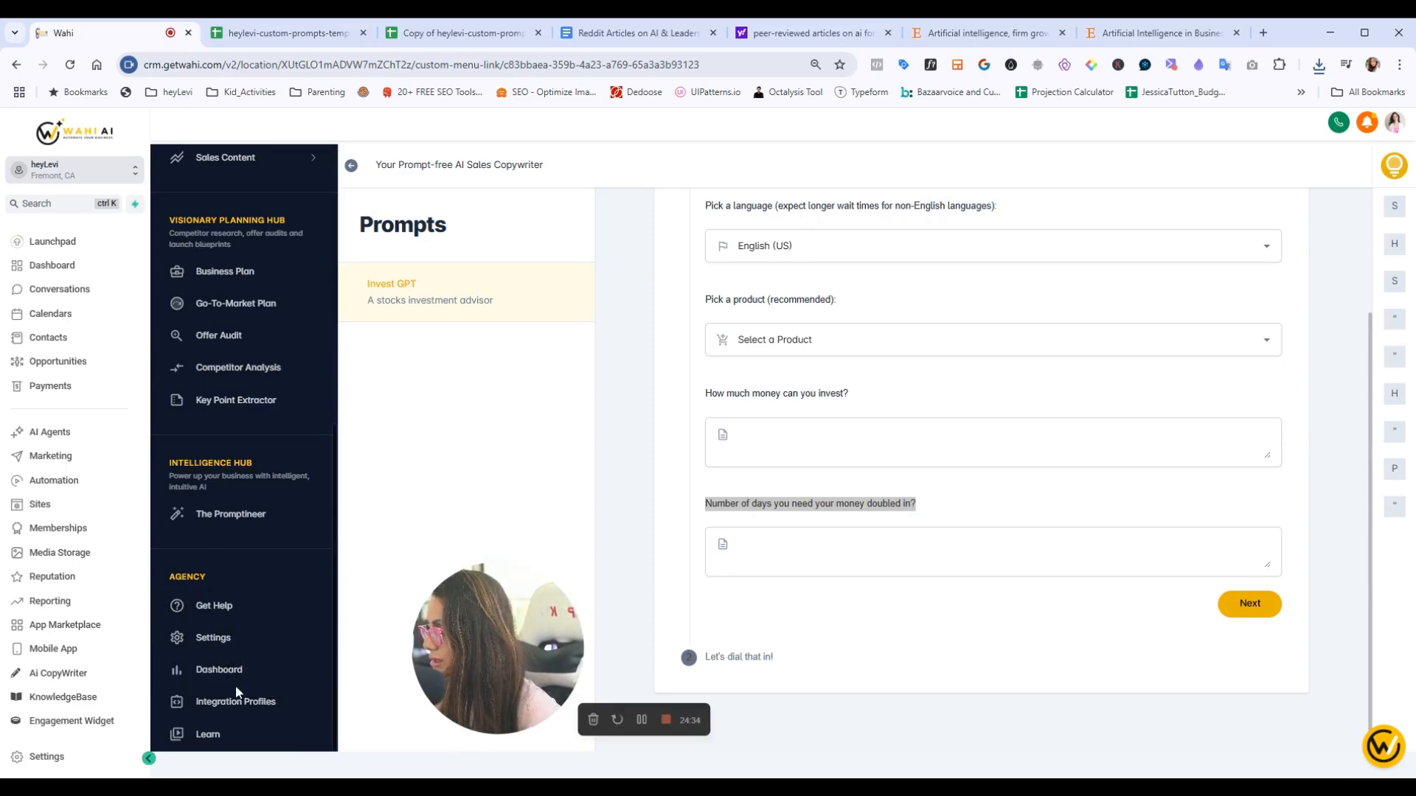
left_click(227, 638)
left_click(466, 380)
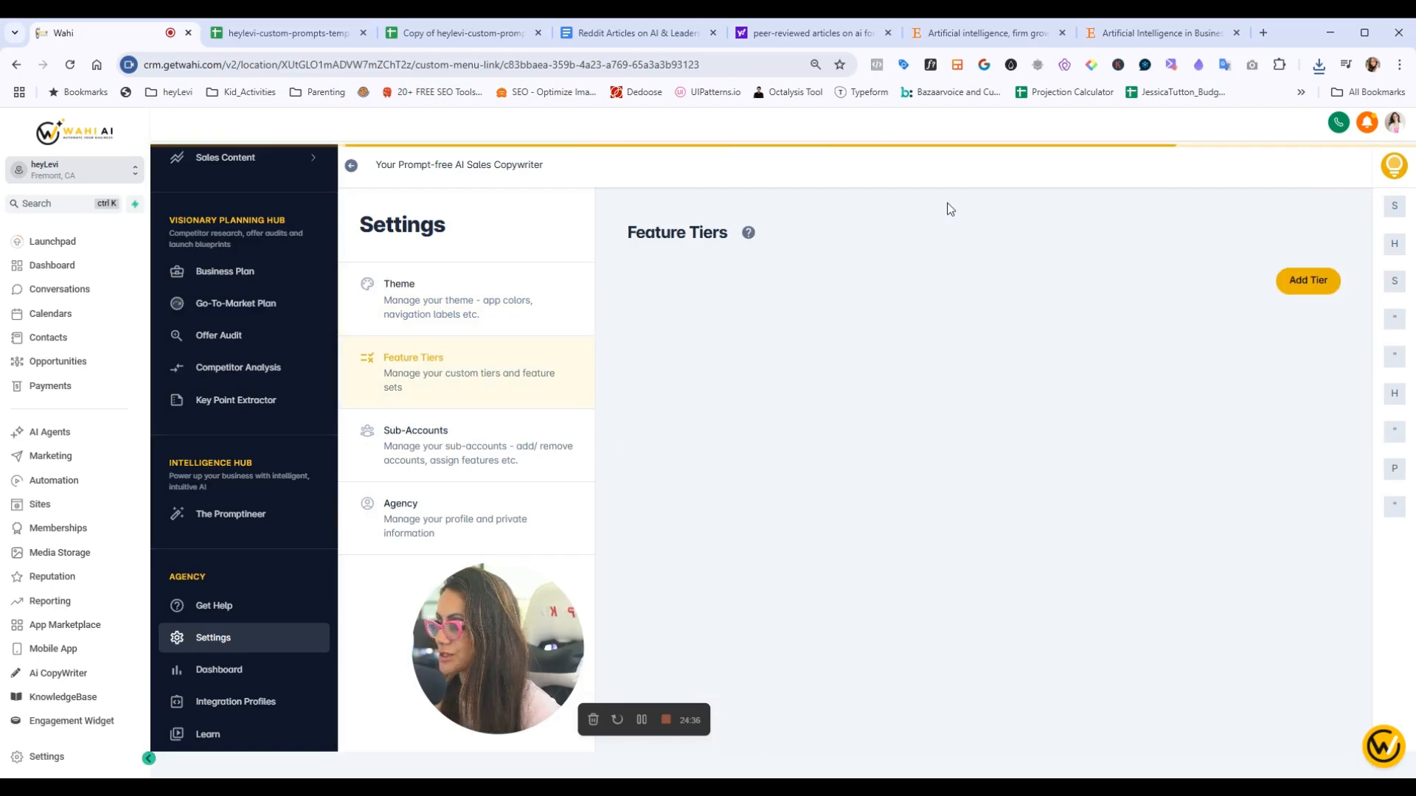
left_click(842, 317)
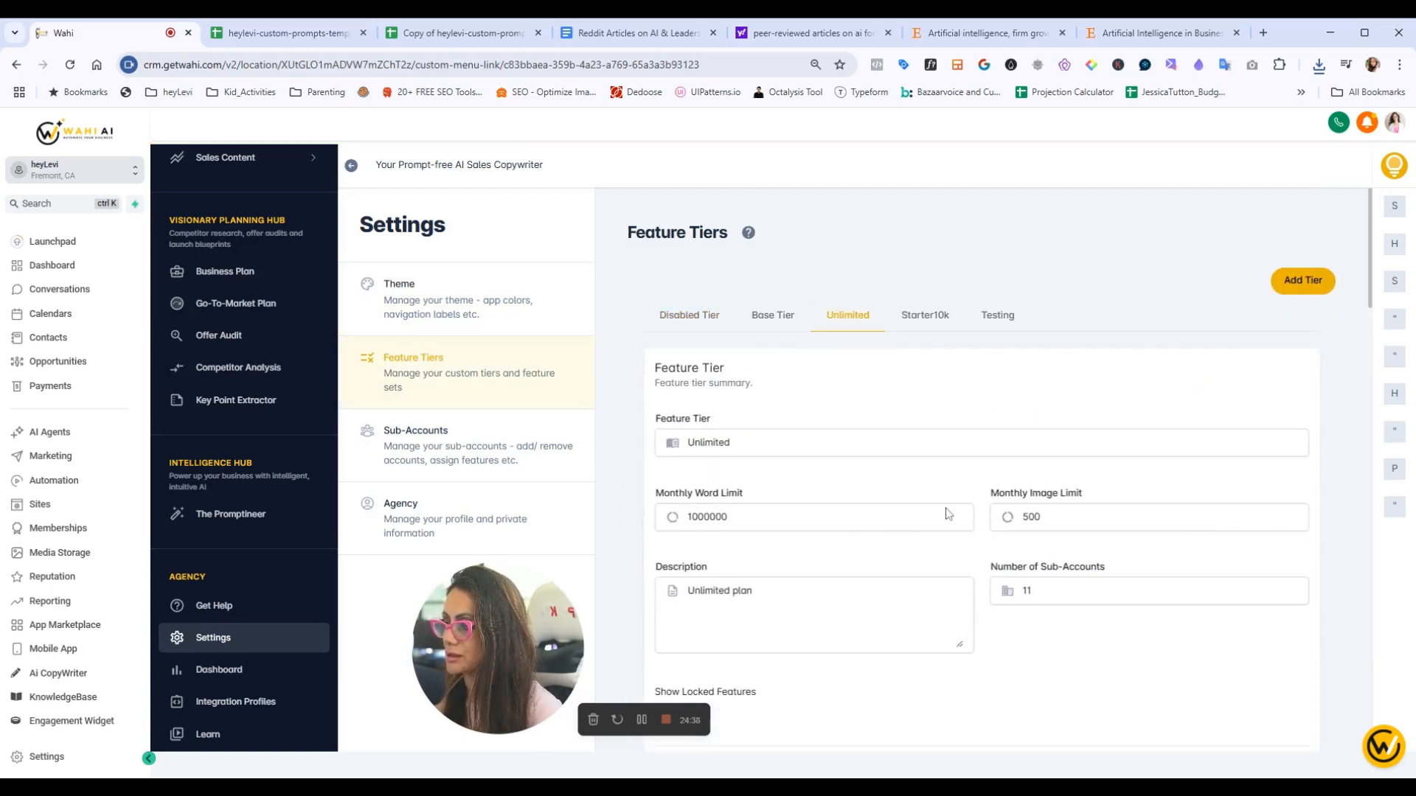
Upload the custom prompts file "Copy of heylevi-custom-prompts-template - custom-prompts" to the Unlimited tier
scroll(1216, 524, "down", 4)
scroll(1217, 525, "down", 1)
left_click(1245, 534)
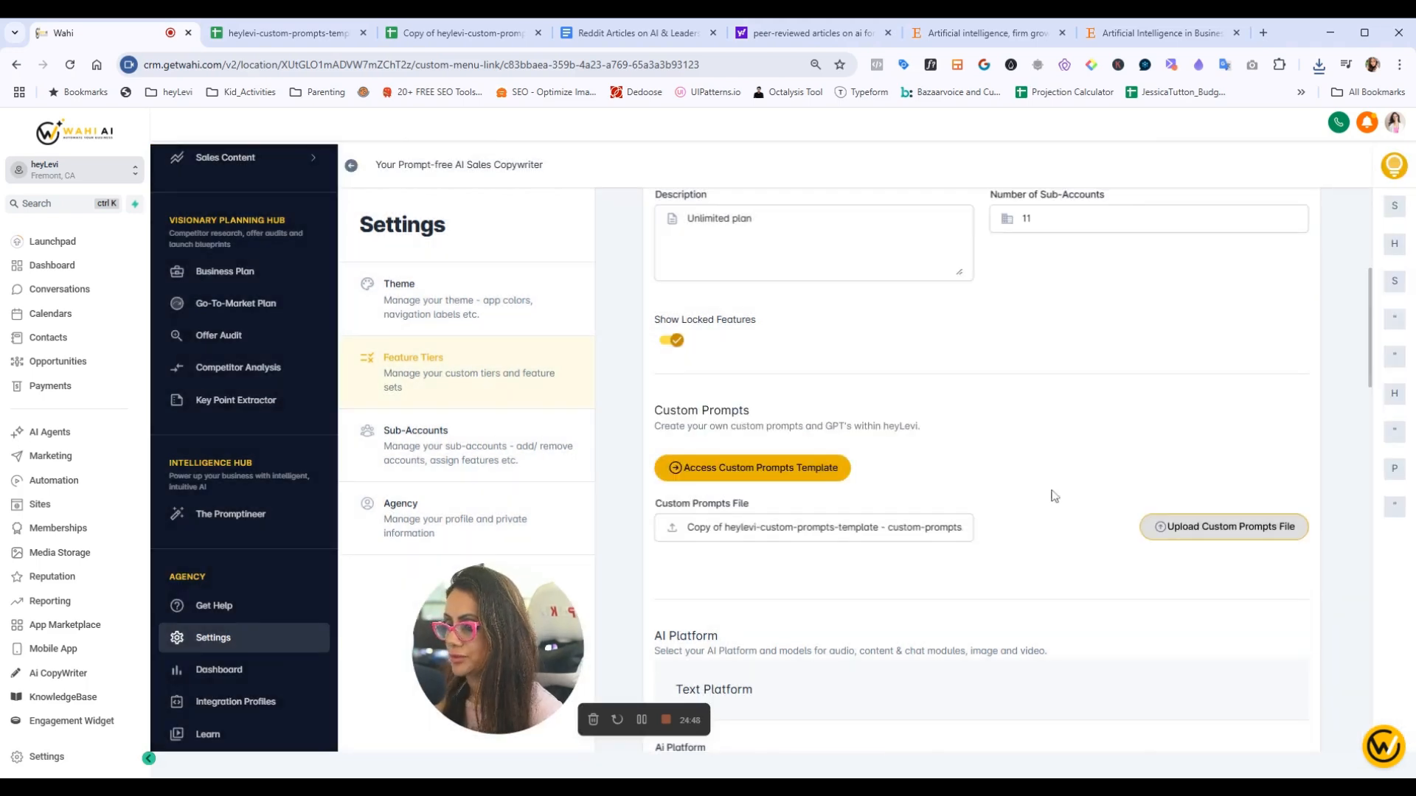
Save the Unlimited tier with the uploaded custom prompts file, keeping its AI platform, voice and feature settings
scroll(935, 553, "down", 2)
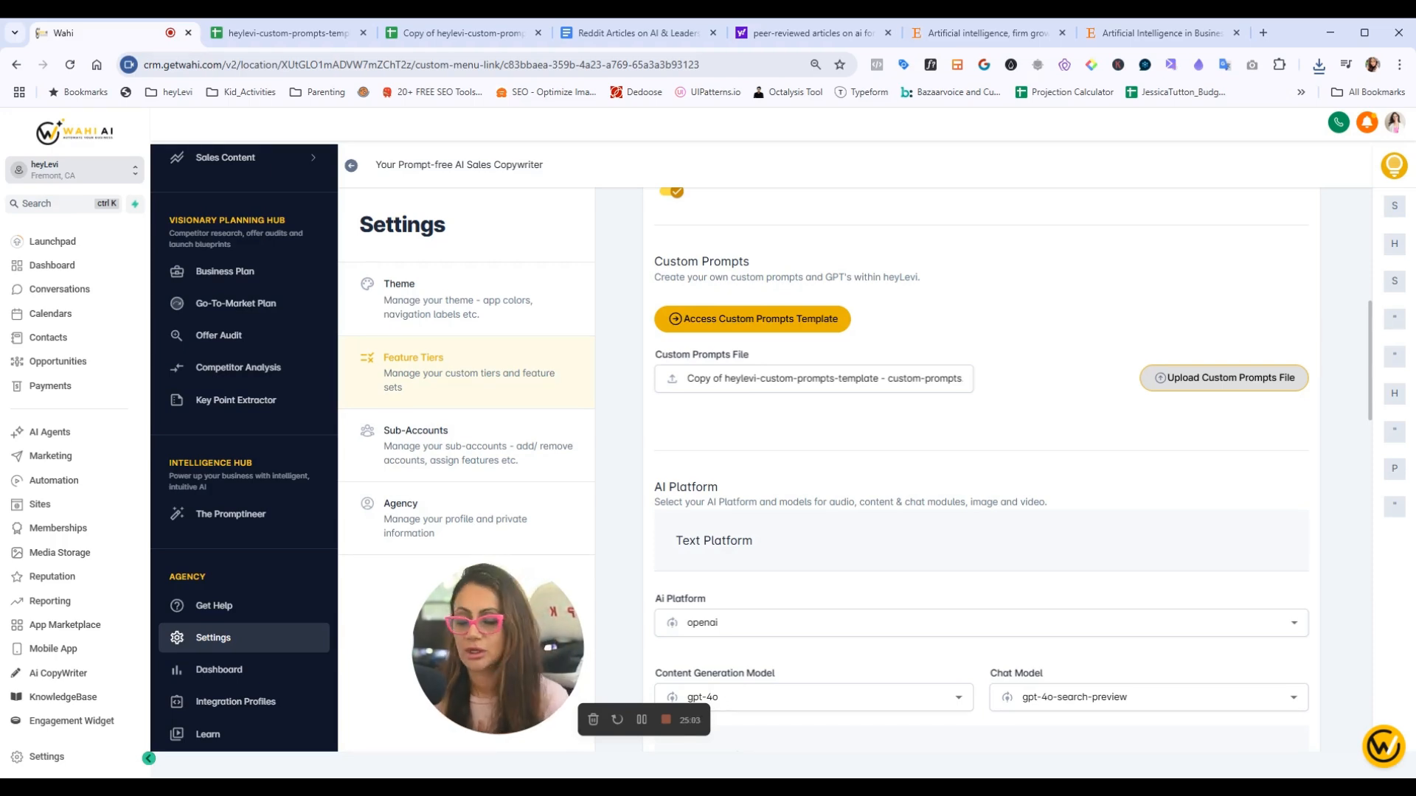
scroll(1101, 506, "down", 4)
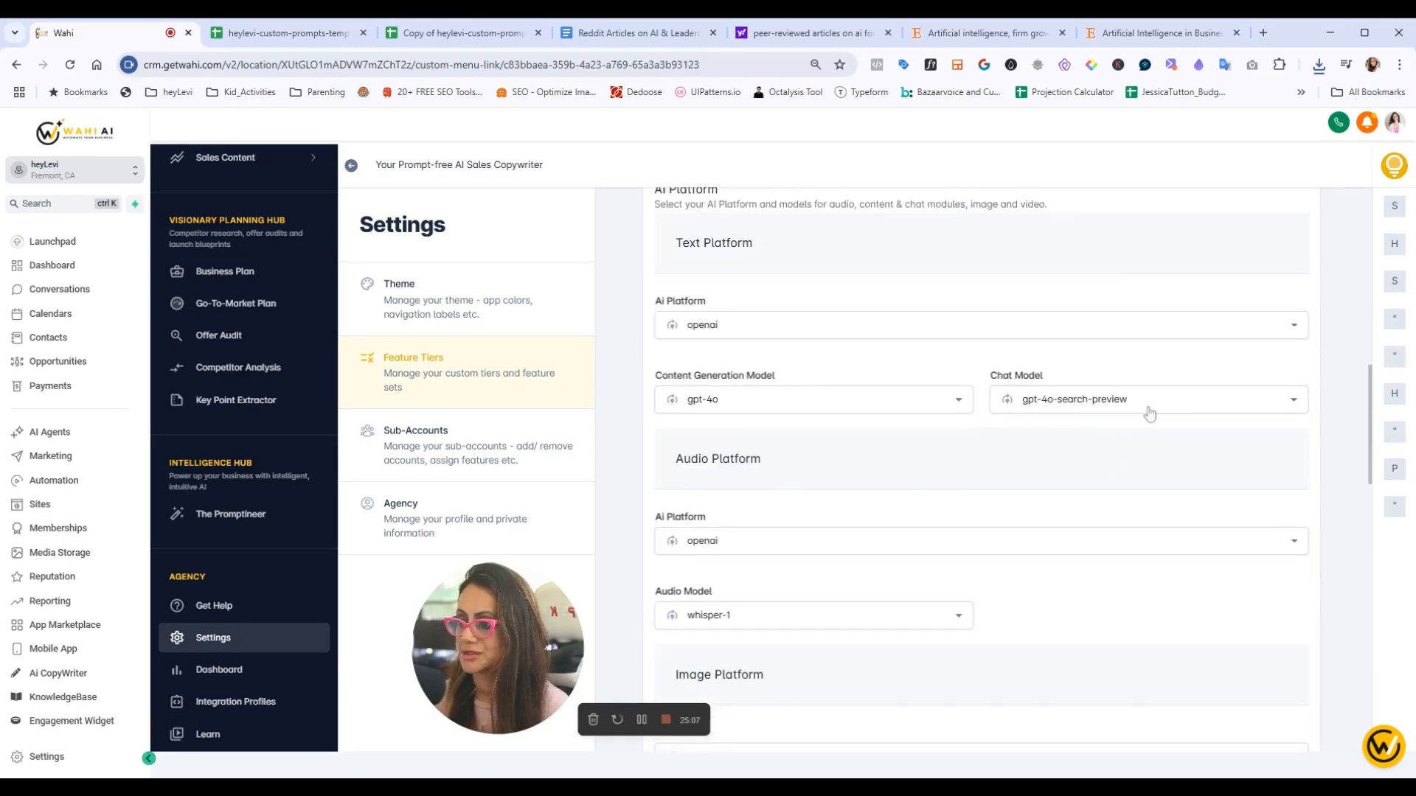
scroll(1121, 446, "down", 10)
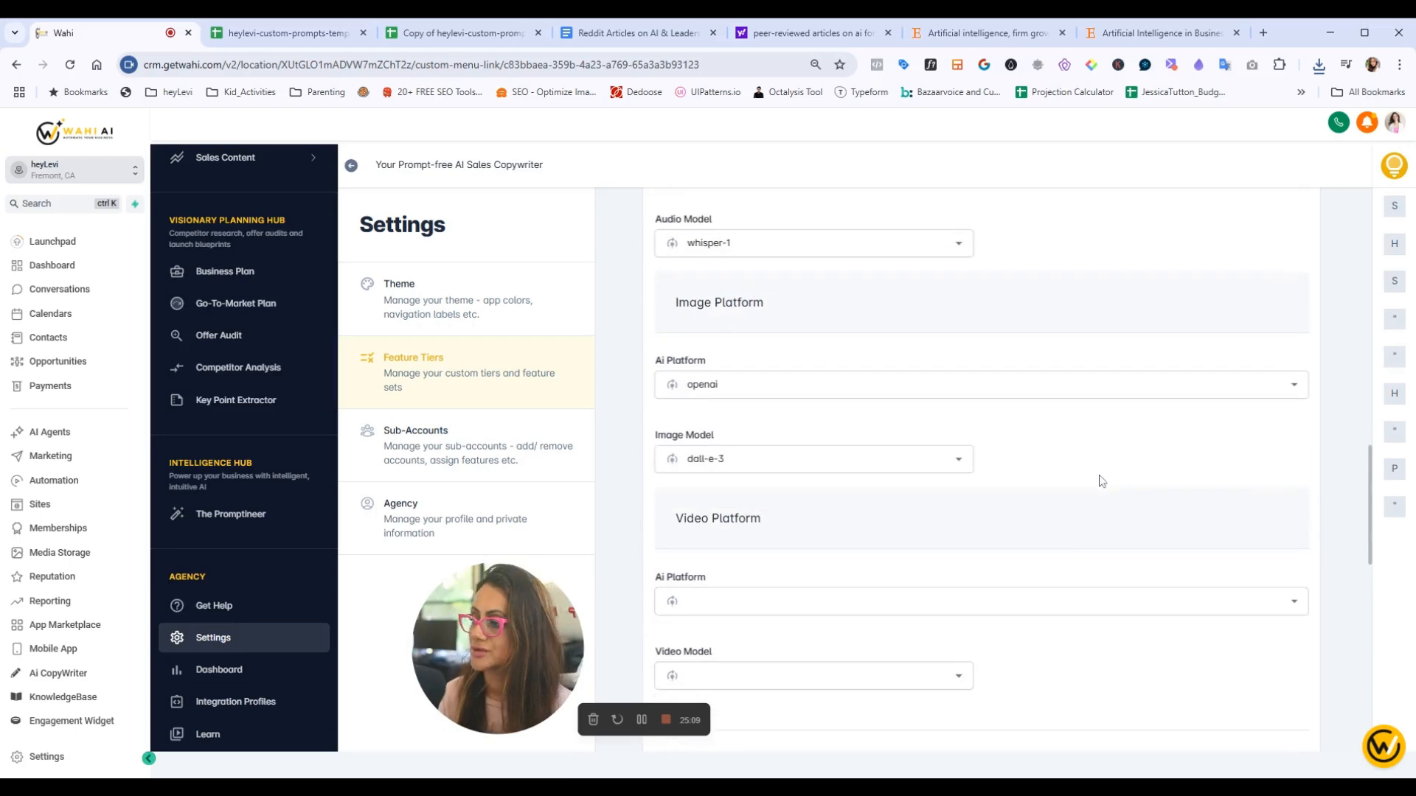
scroll(855, 356, "up", 5)
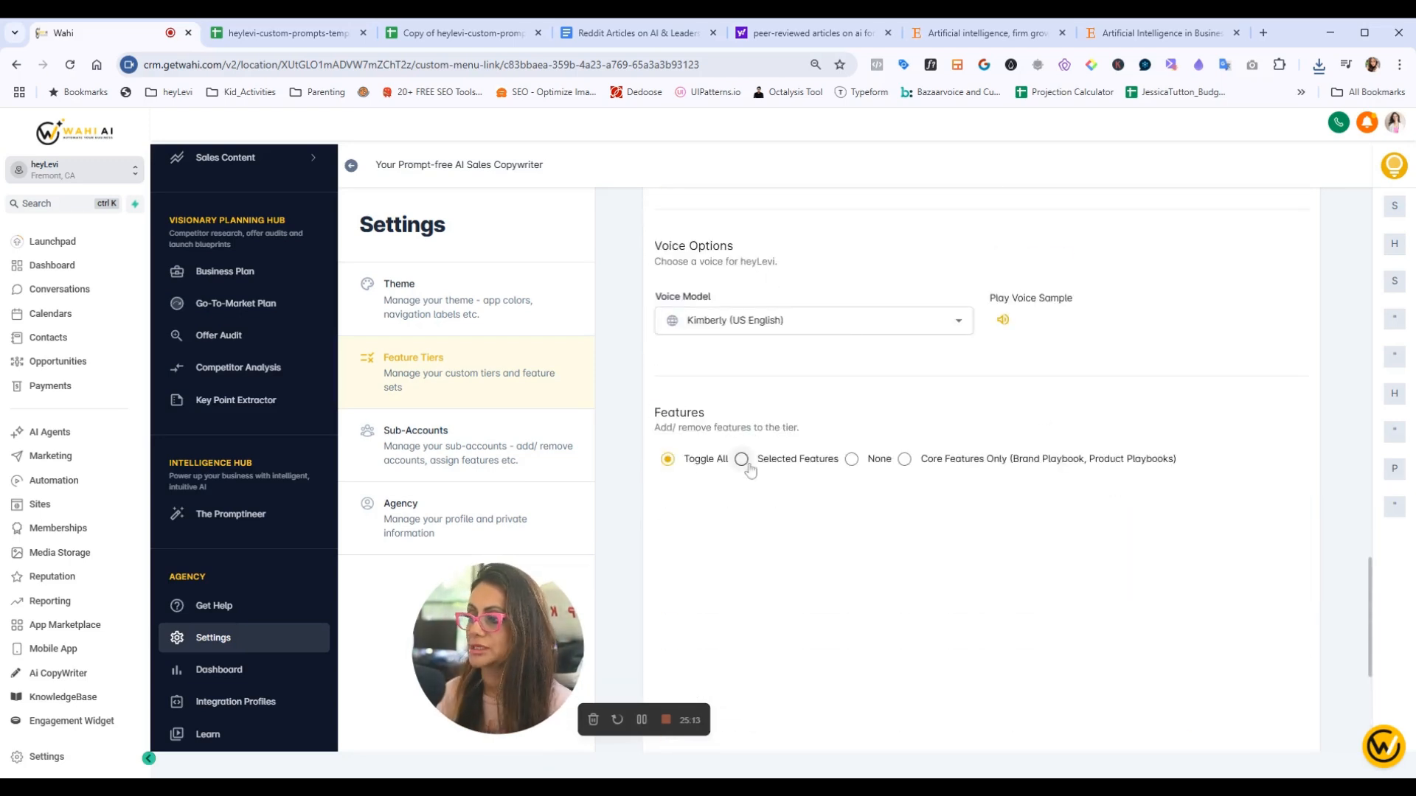
scroll(1122, 591, "down", 5)
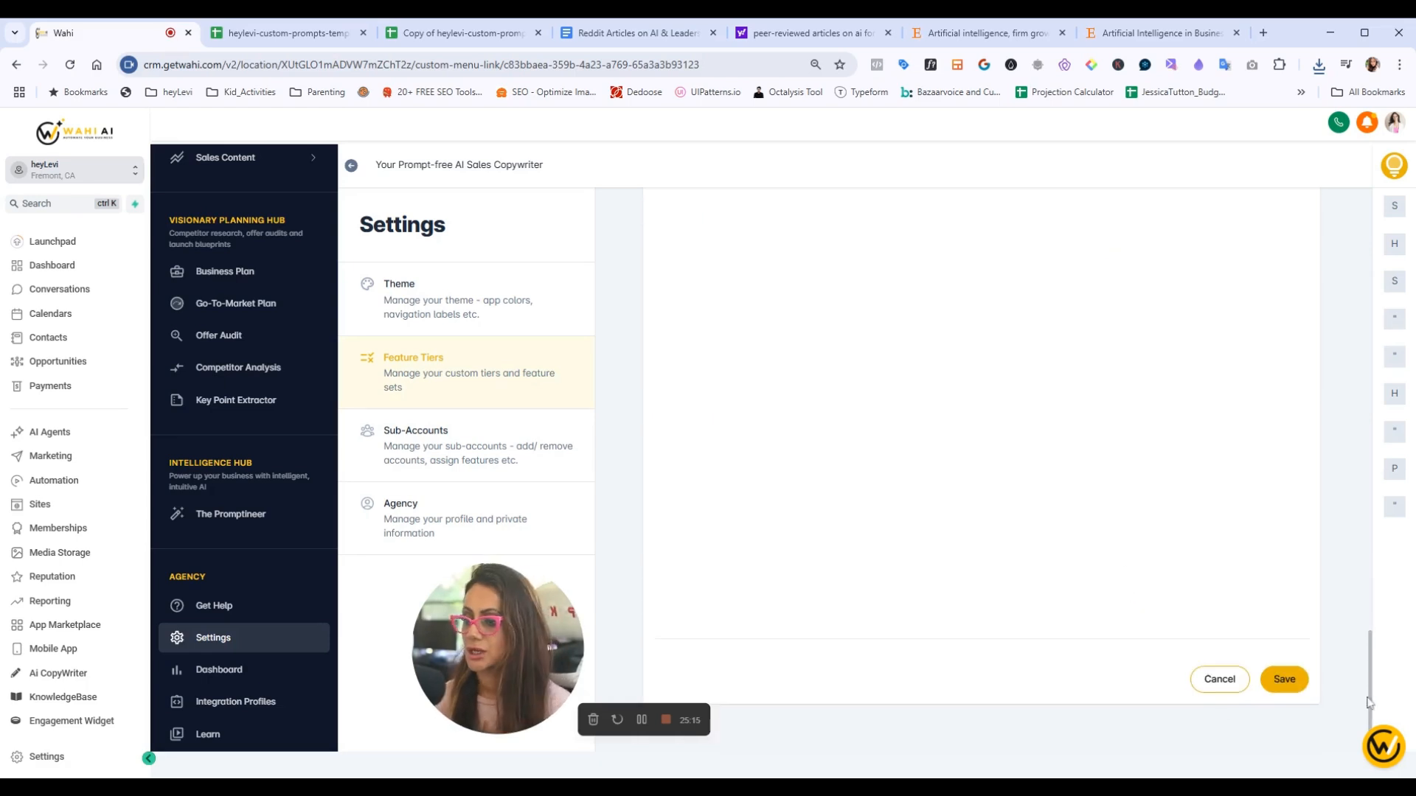
left_click(1284, 680)
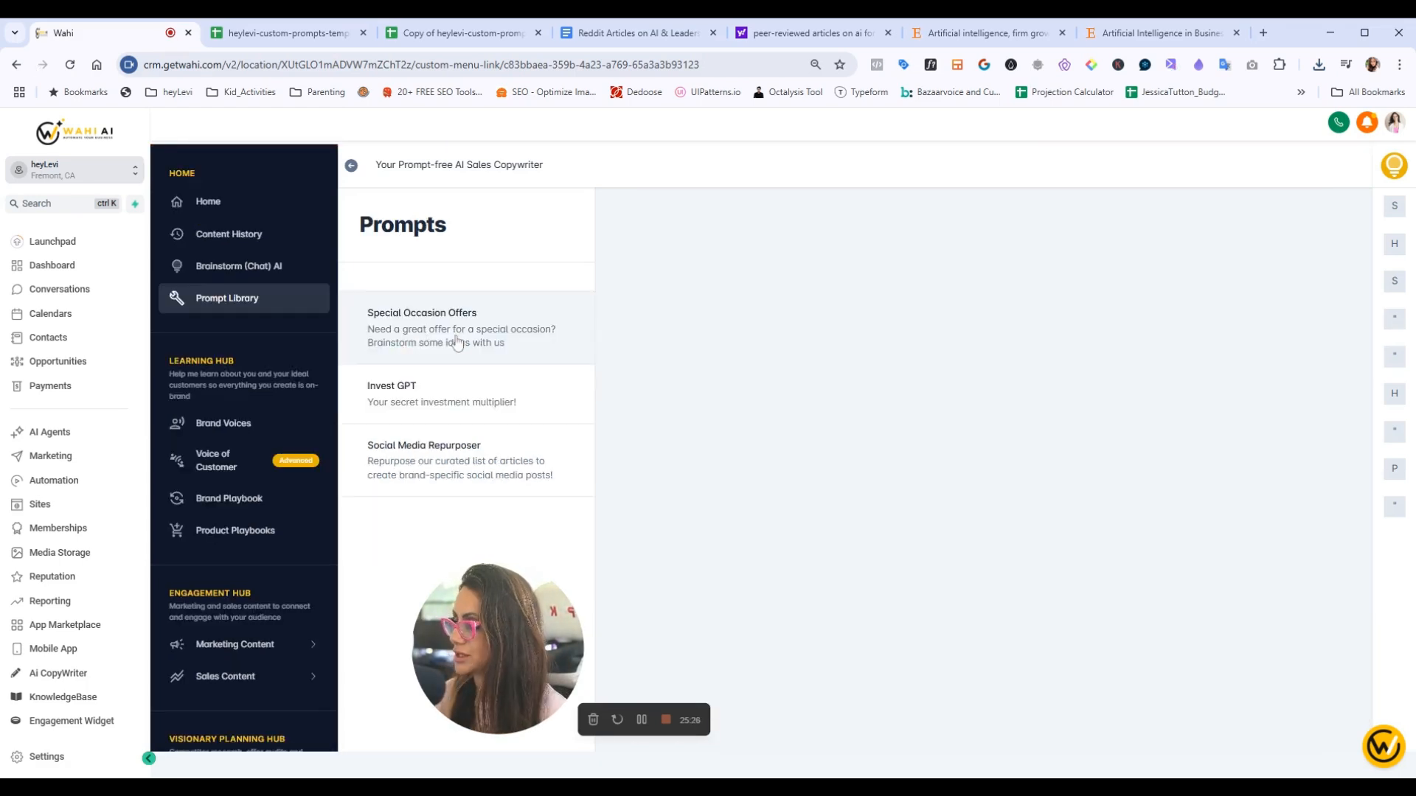
Look over the Special Occasion Offers and Invest GPT prompts in the Prompt Library
left_click(456, 339)
scroll(915, 550, "down", 1)
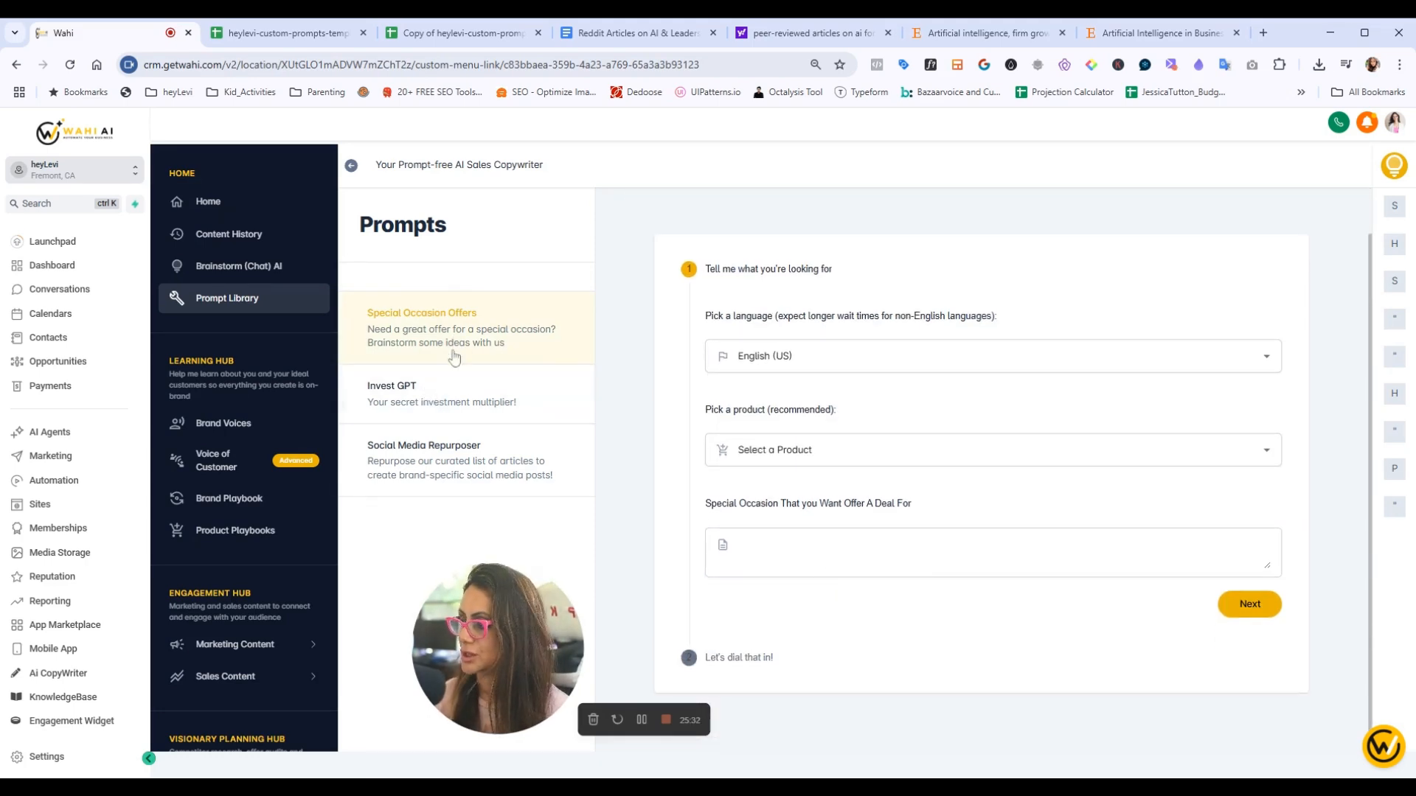
left_click(407, 399)
Run the Social Media Repurposer prompt, requesting 5 pieces of content for each social media channel
left_click(446, 463)
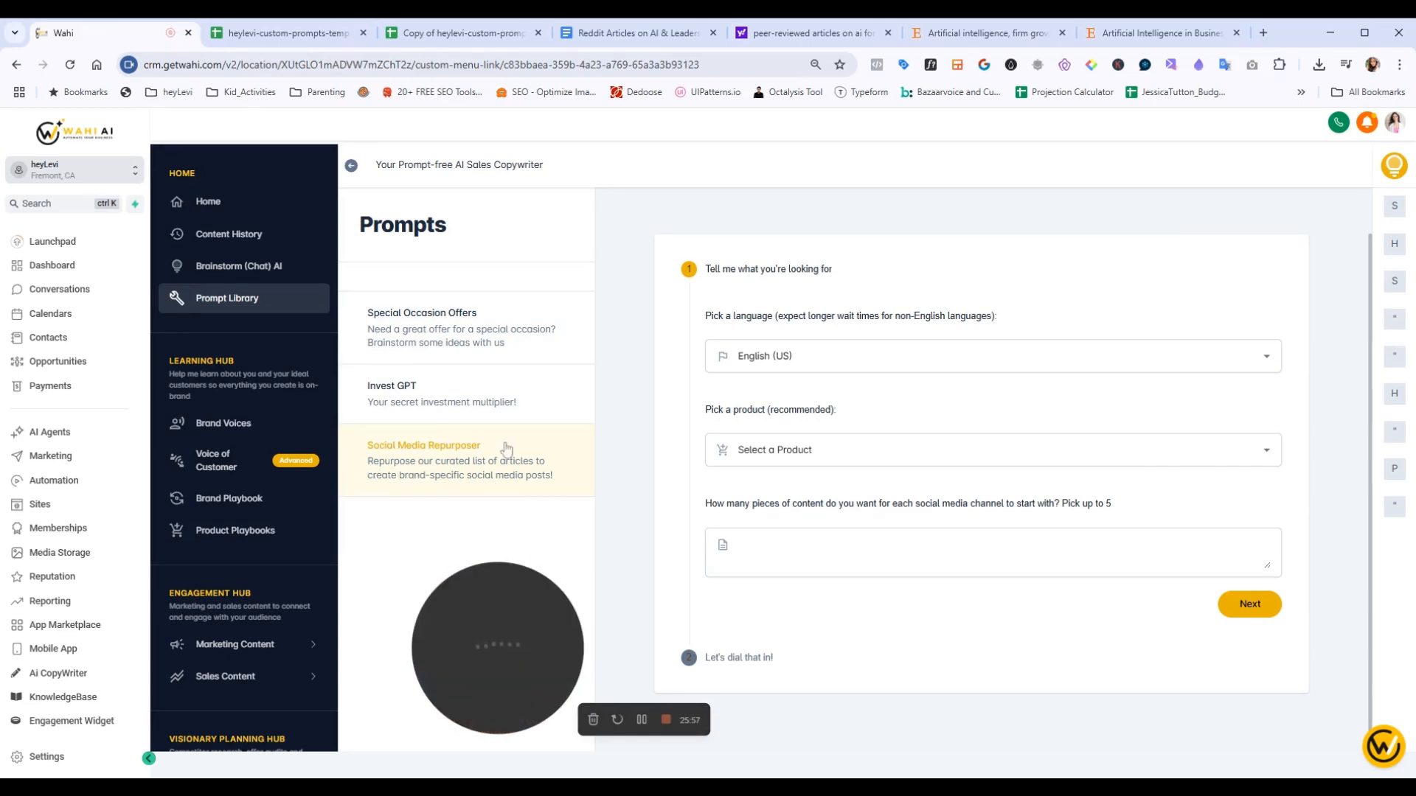
left_click_drag(509, 647, 453, 644)
type("5")
left_click(1251, 610)
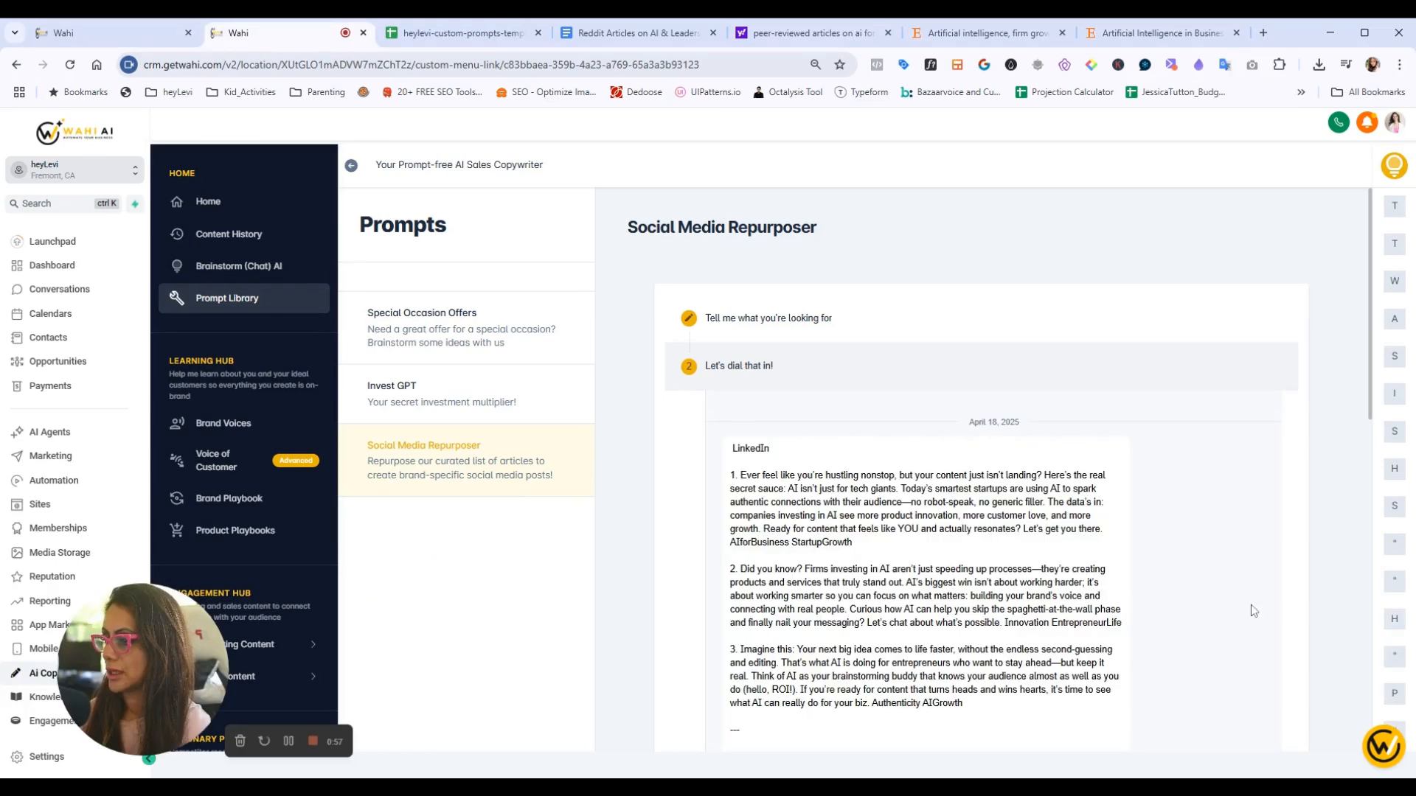
Review the generated LinkedIn, Facebook, Instagram and Twitter (X) posts from start to end
scroll(1252, 616, "down", 3)
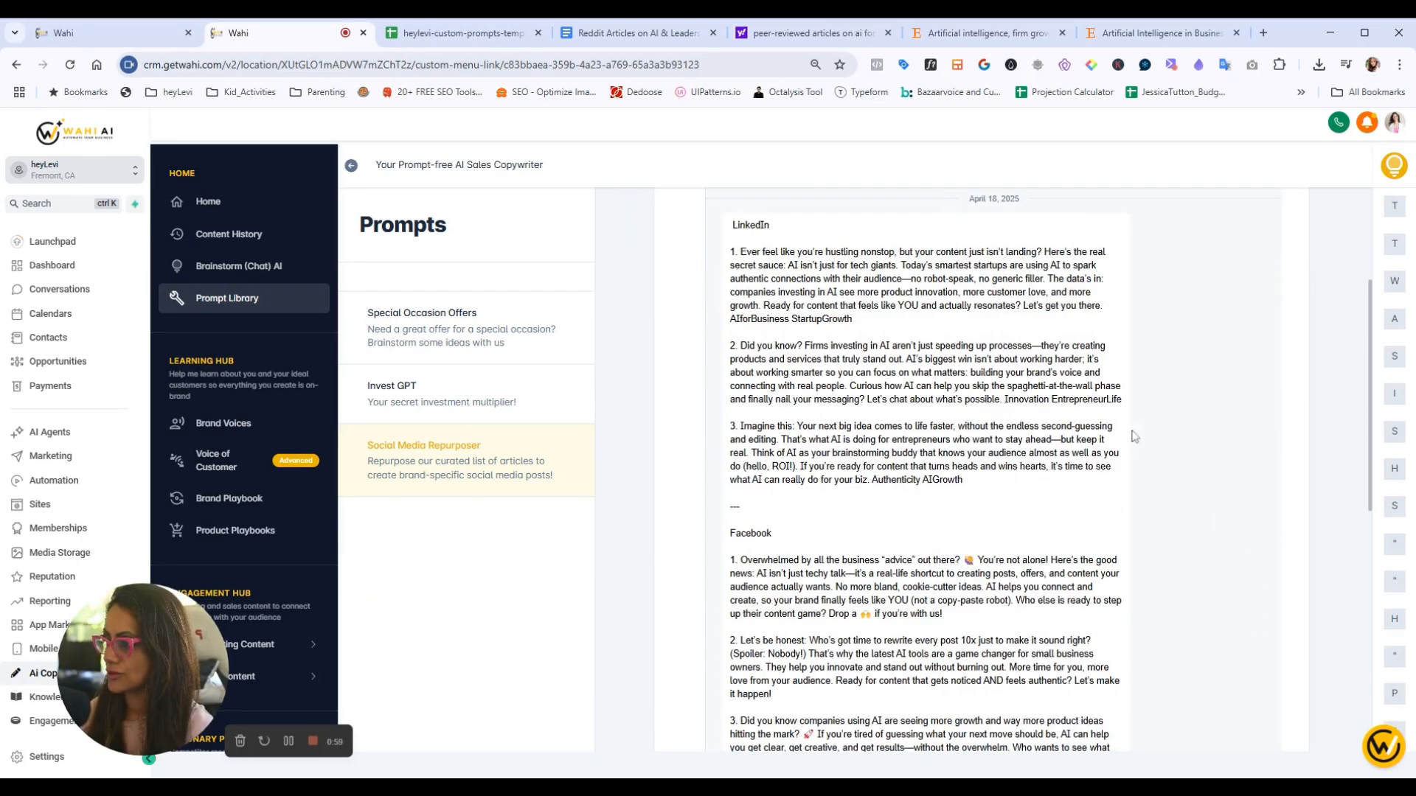
scroll(1208, 594, "down", 3)
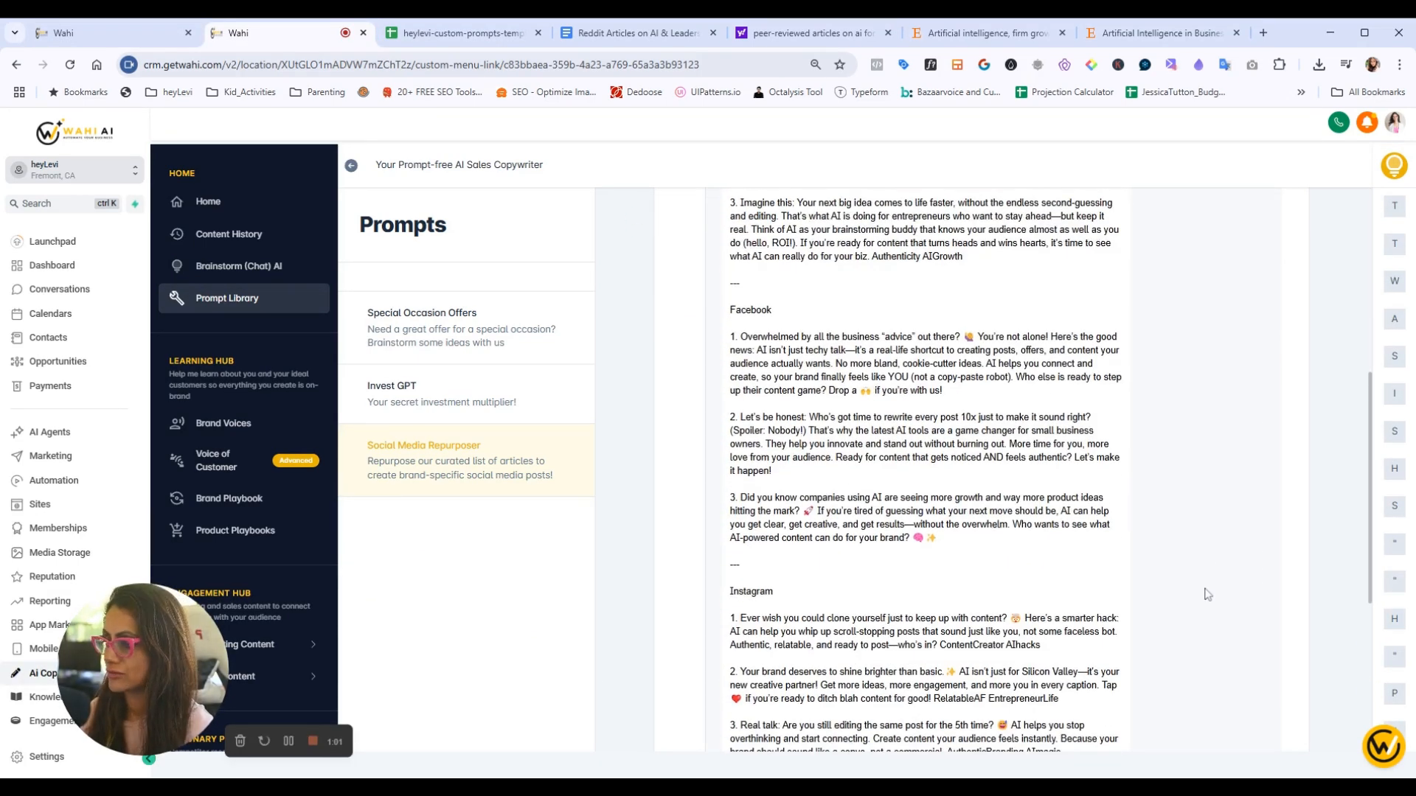
scroll(1207, 594, "down", 3)
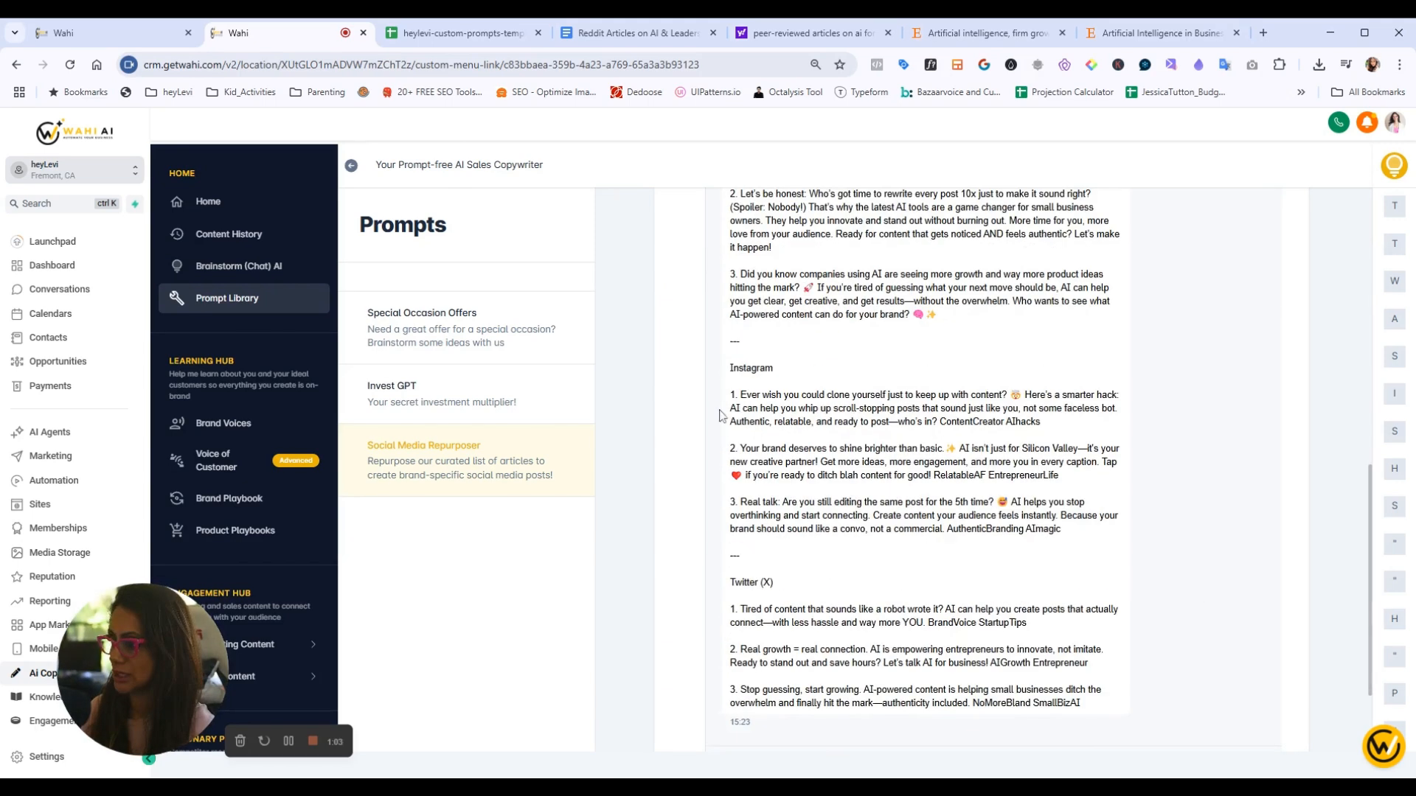
scroll(1030, 595, "down", 3)
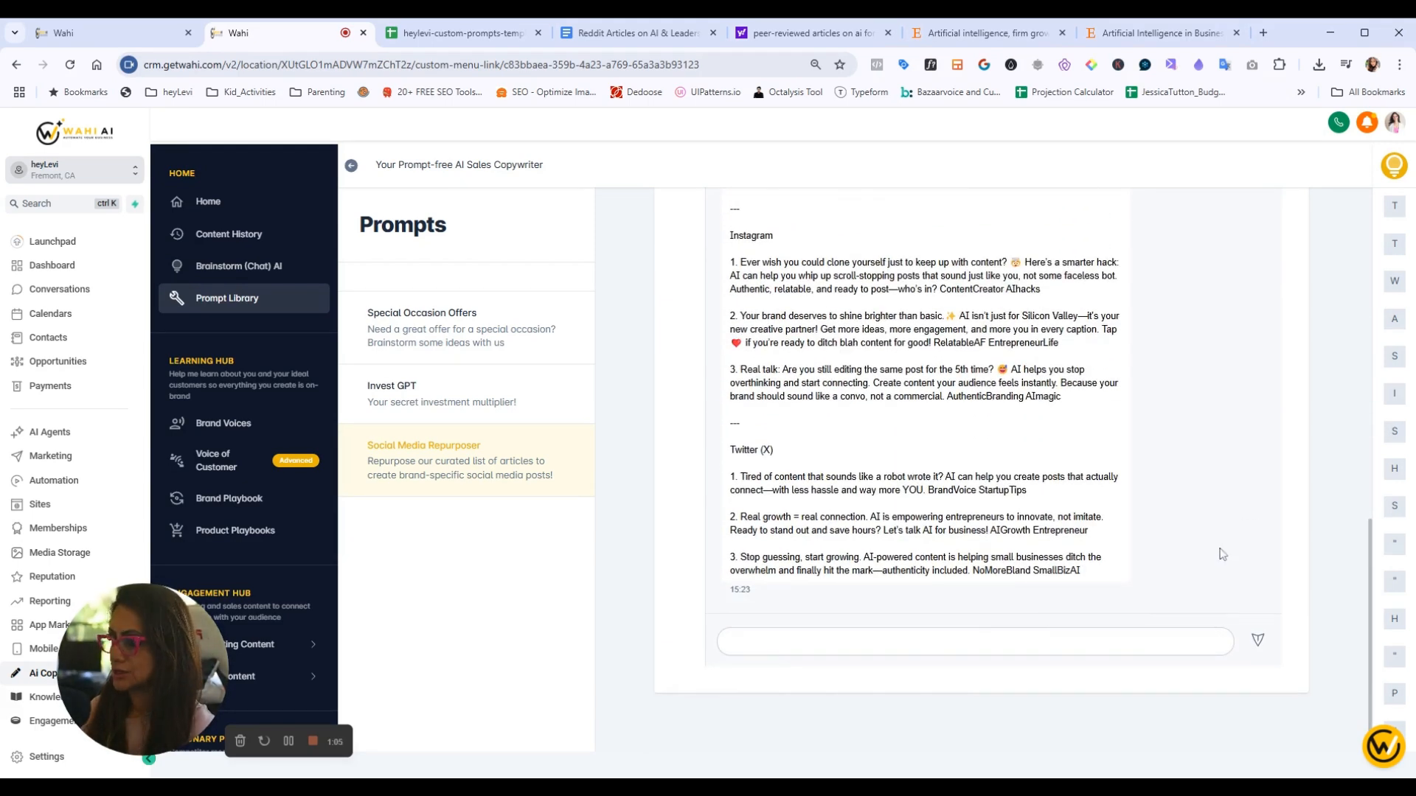
scroll(981, 457, "up", 10)
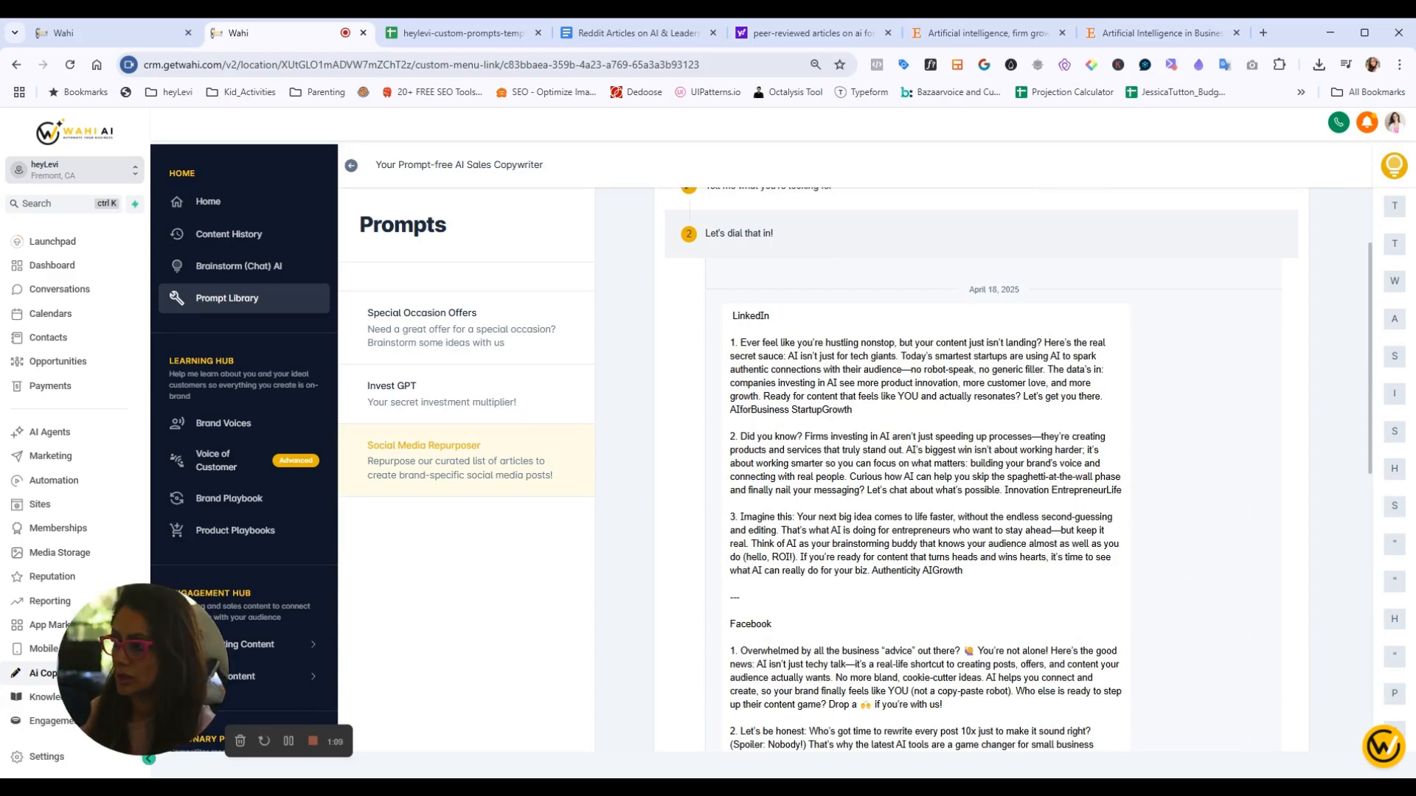
scroll(921, 418, "down", 10)
Ask in the prompt's chat for much longer posts, about 3x as long, and read through the rewritten LinkedIn posts
left_click(975, 642)
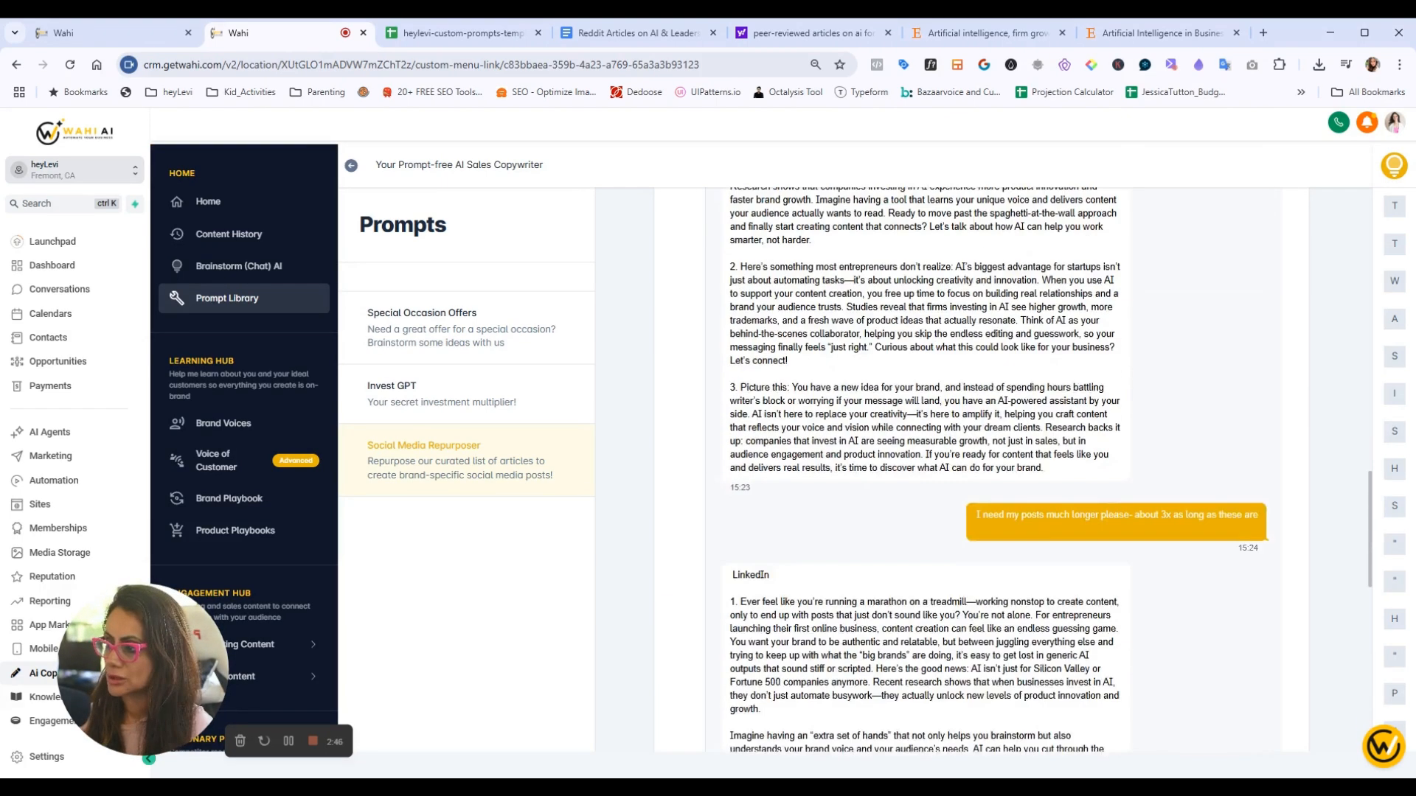
scroll(993, 470, "down", 4)
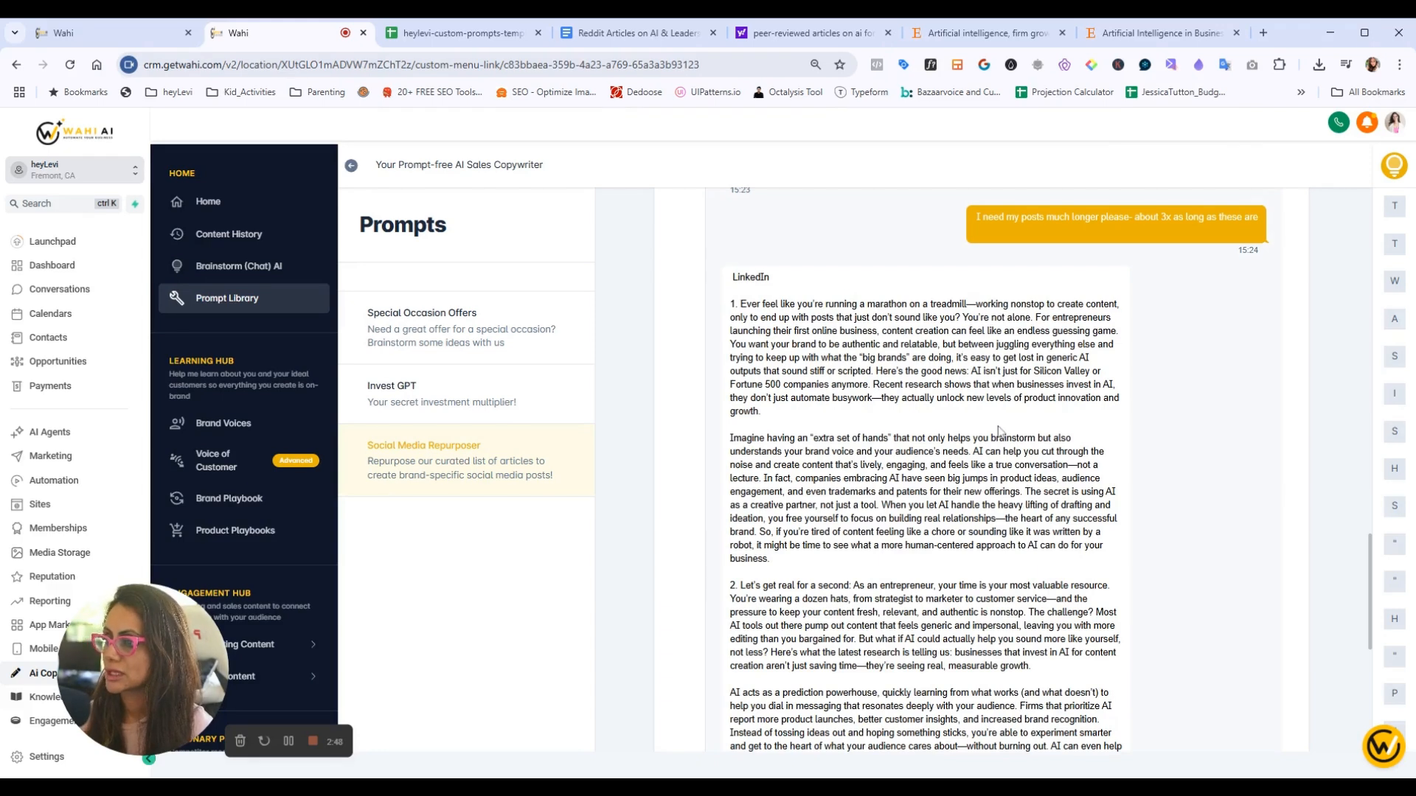